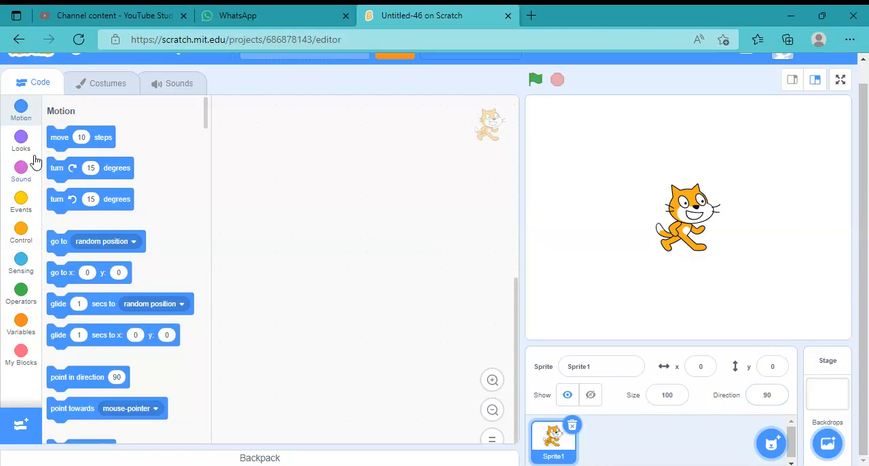
Add a "set color effect to" block from the Looks category to Sprite1's empty script area
left_click(21, 141)
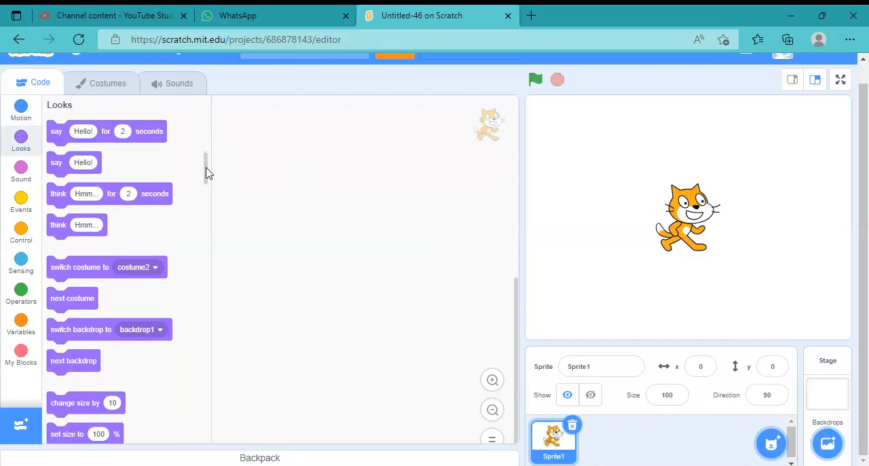
left_click_drag(207, 170, 208, 182)
scroll(207, 181, "down", 2)
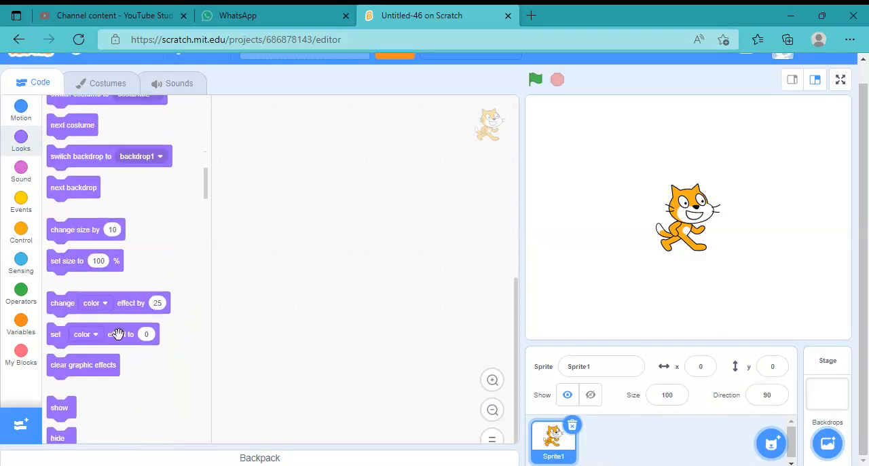
left_click_drag(118, 334, 344, 217)
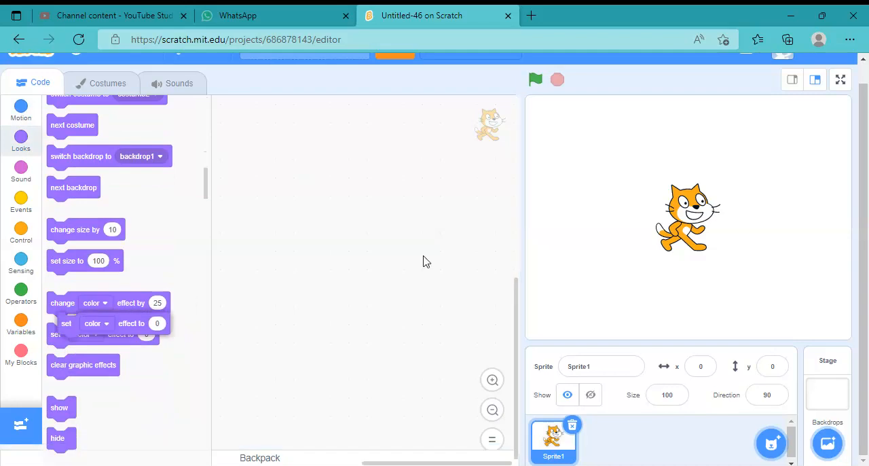
left_click(494, 381)
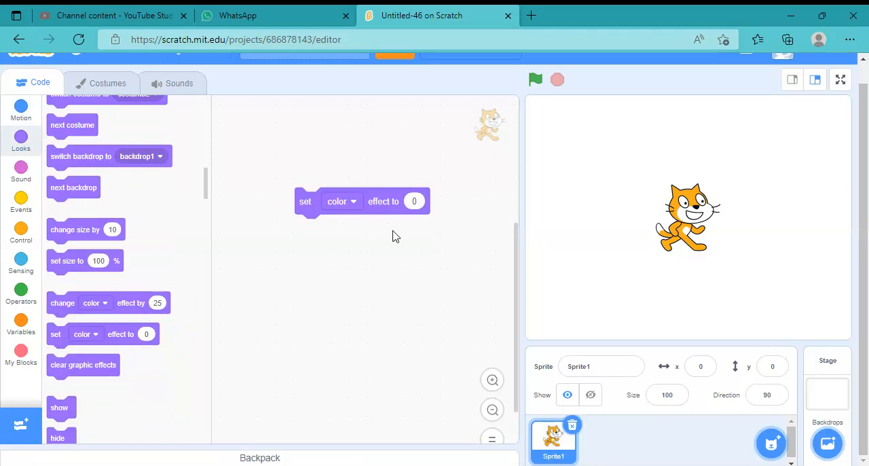
scroll(379, 231, "up", 2)
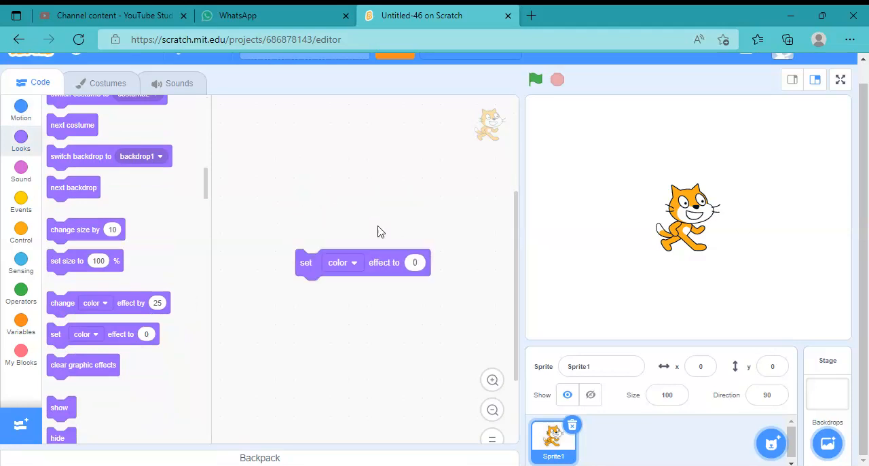
Change the block's effect to pixelate, give it a value of 10, and reposition the block in the script area
left_click(354, 262)
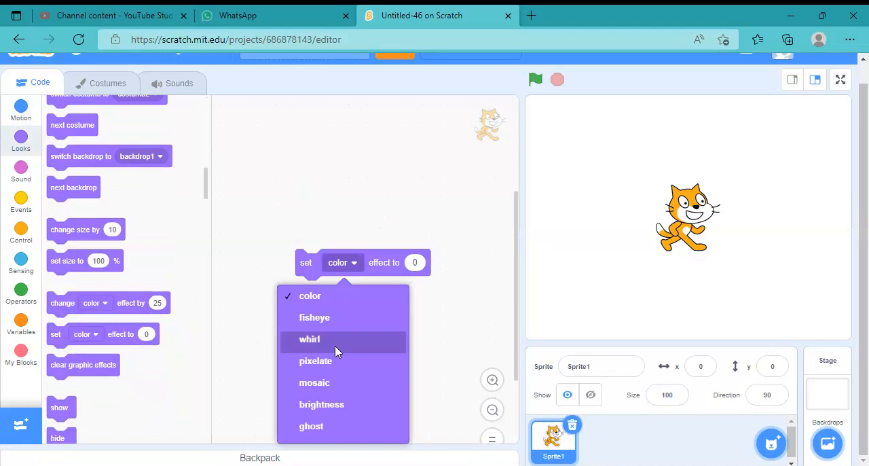
left_click(331, 363)
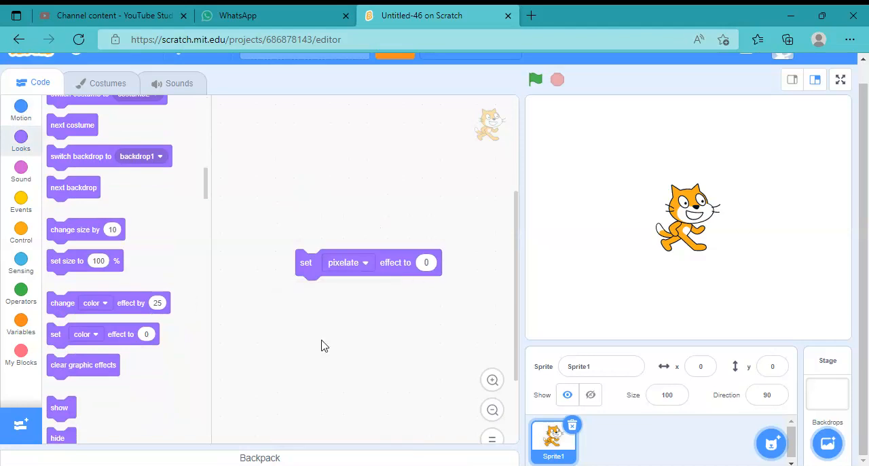
left_click(427, 264)
key("BackSpace")
left_click(418, 345)
left_click(427, 262)
type("10")
key("Return")
left_click_drag(432, 262, 382, 264)
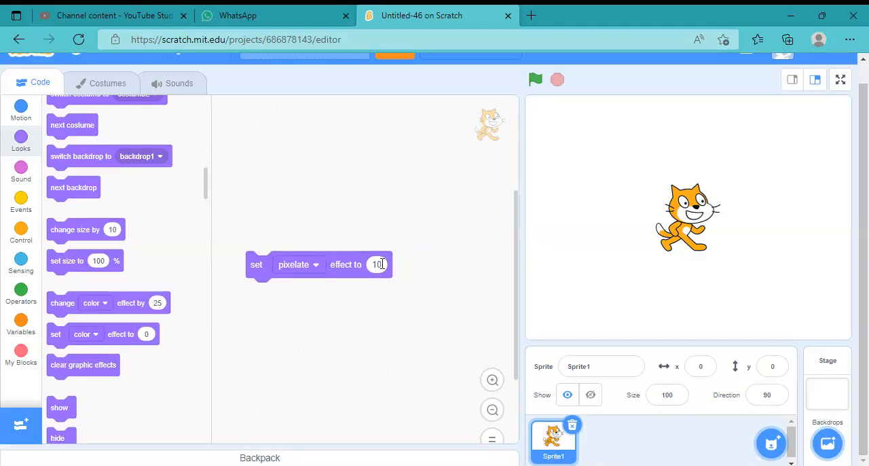
Run the pixelate block on the cat with a value of 25 and again with a value of 50
left_click(379, 264)
type("25")
left_click(346, 258)
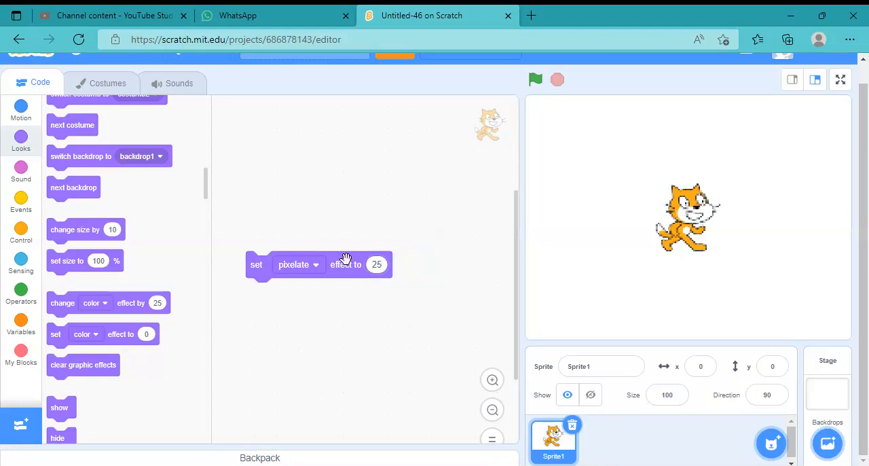
left_click(379, 265)
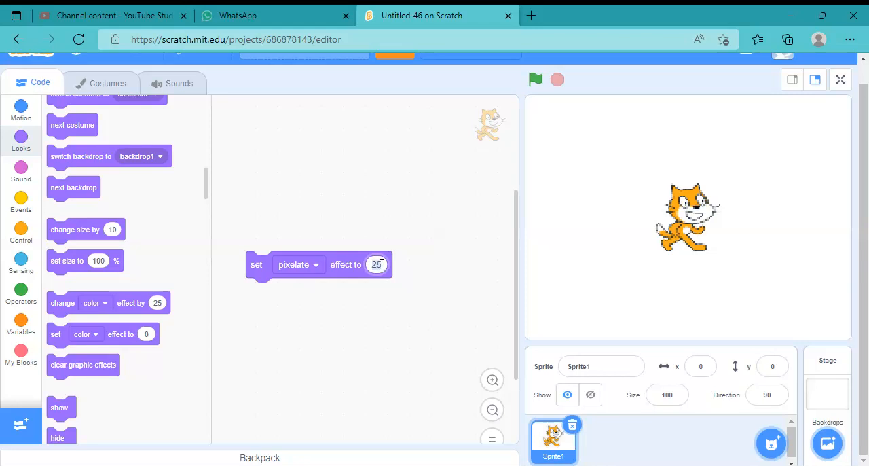
type("50")
left_click(353, 265)
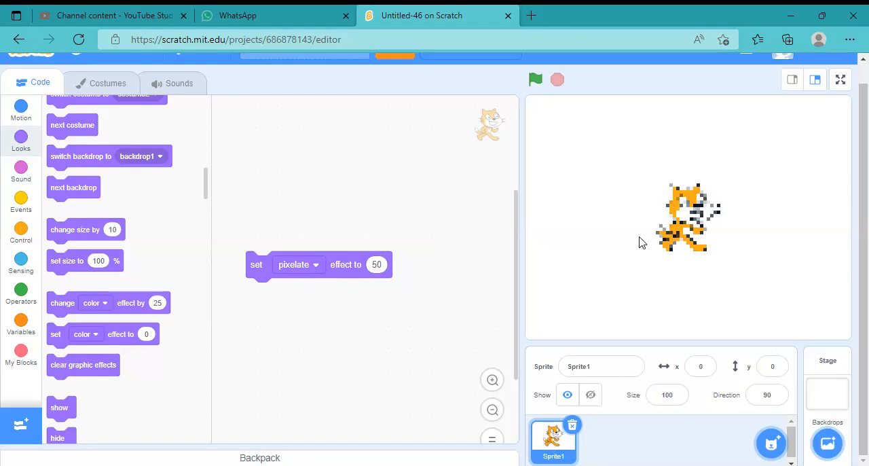
left_click(377, 264)
Duplicate Sprite1 and run the copy's pixelate block with a value of 0
right_click(569, 444)
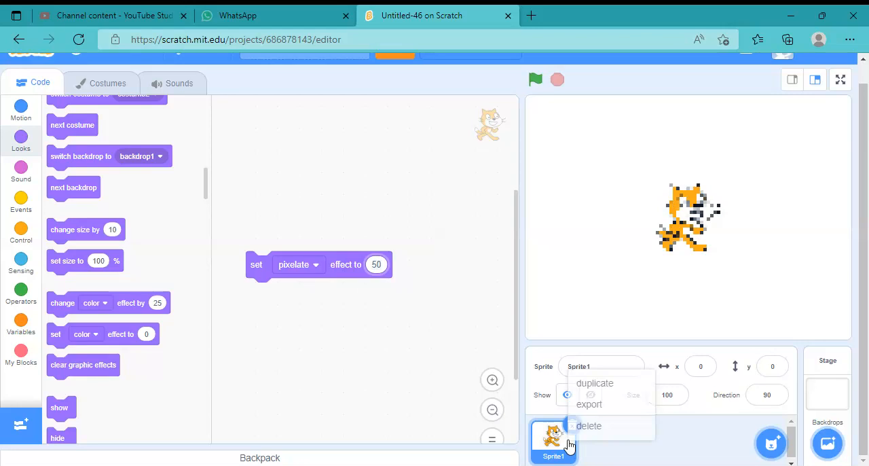
left_click(581, 390)
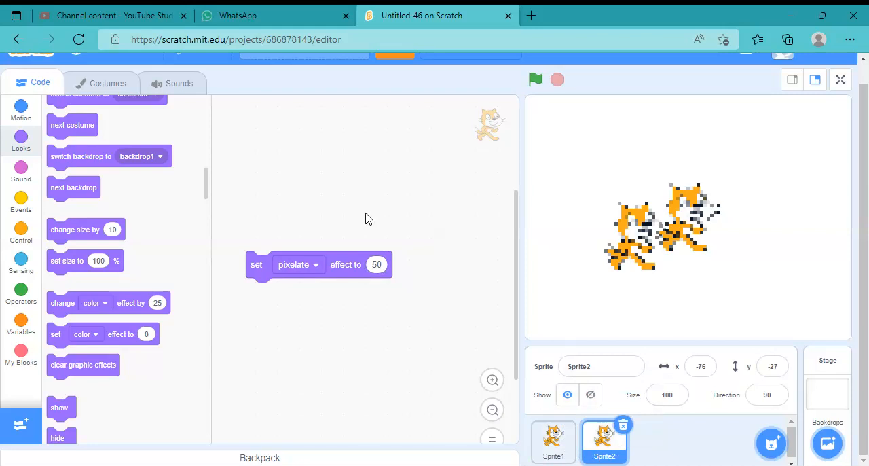
left_click(376, 263)
type("0")
left_click(352, 265)
left_click(351, 264)
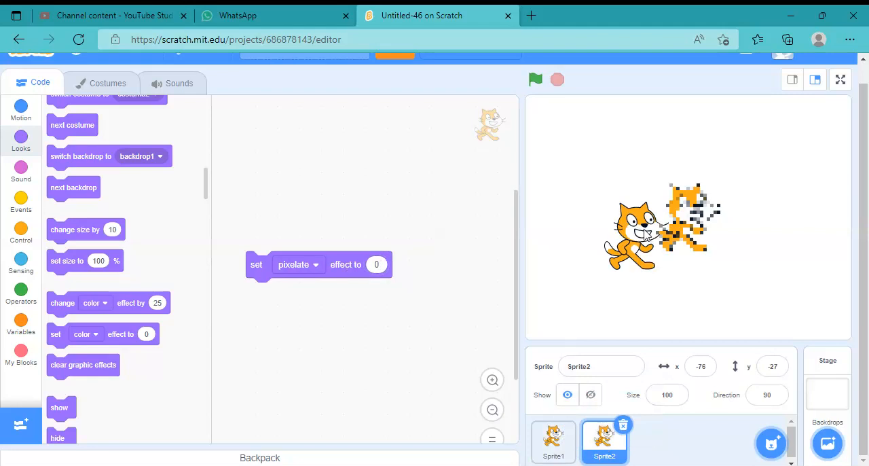
Place the two cats side by side on the stage and remove the pixelate block from Sprite2's script
left_click_drag(641, 228, 757, 215)
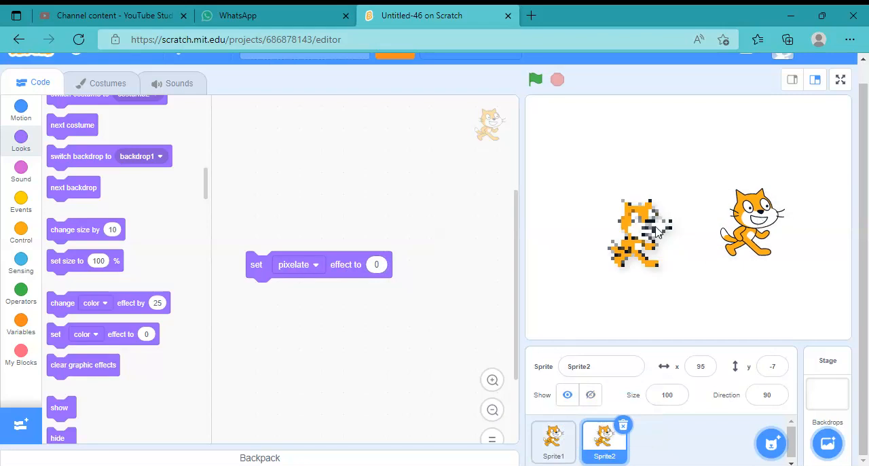
left_click_drag(752, 213, 713, 232)
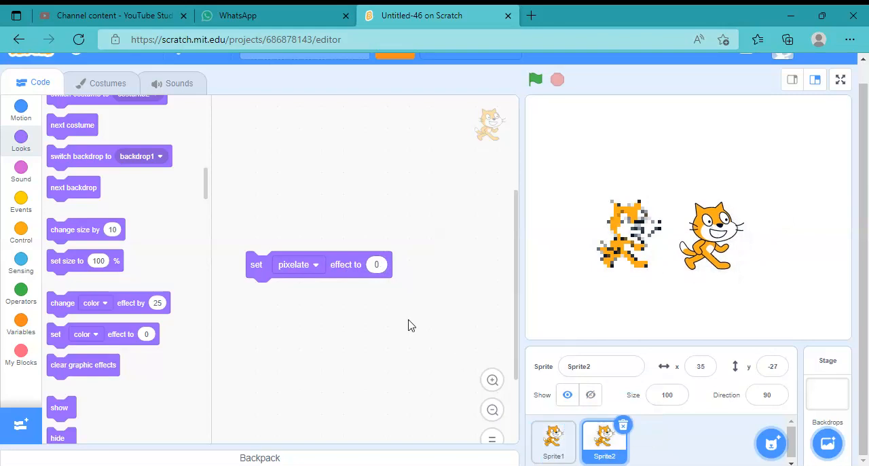
left_click_drag(349, 264, 16, 230)
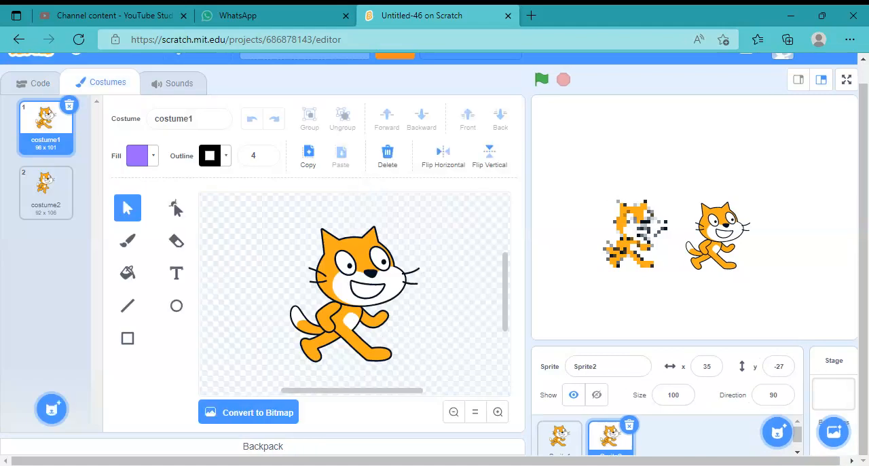
Convert Sprite2's costume1 to bitmap and shrink the whole cat to about 14 x 14
left_click(214, 413)
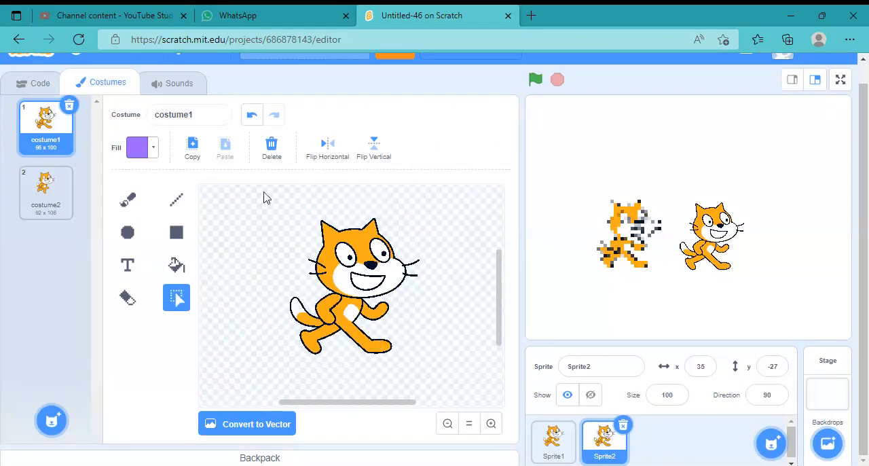
left_click_drag(253, 197, 440, 387)
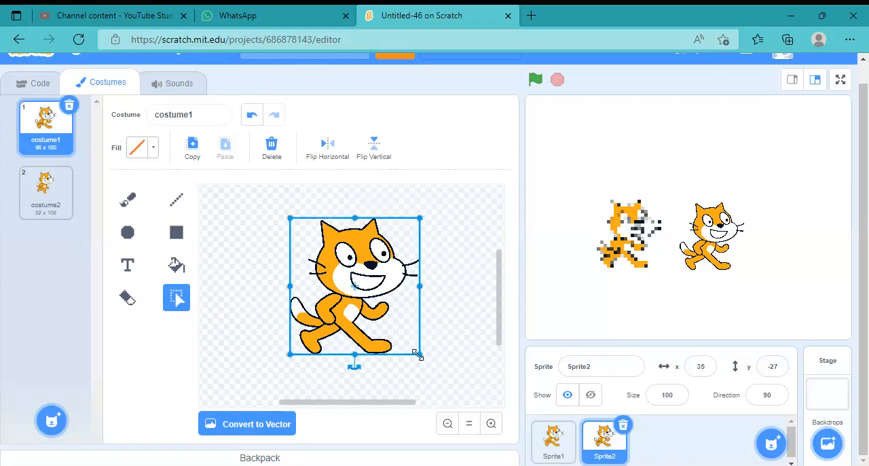
left_click_drag(419, 354, 308, 240)
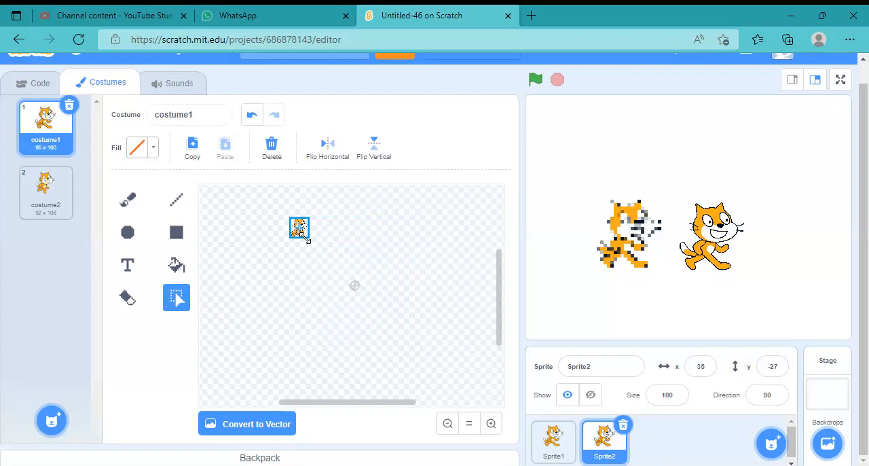
left_click(350, 233)
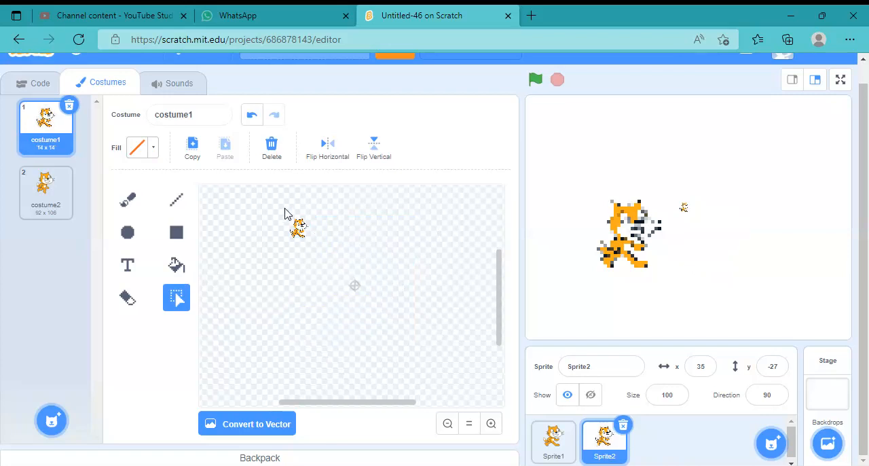
Select the shrunken cat and enlarge it to about 108 x 112, then deselect it
left_click_drag(278, 208, 430, 372)
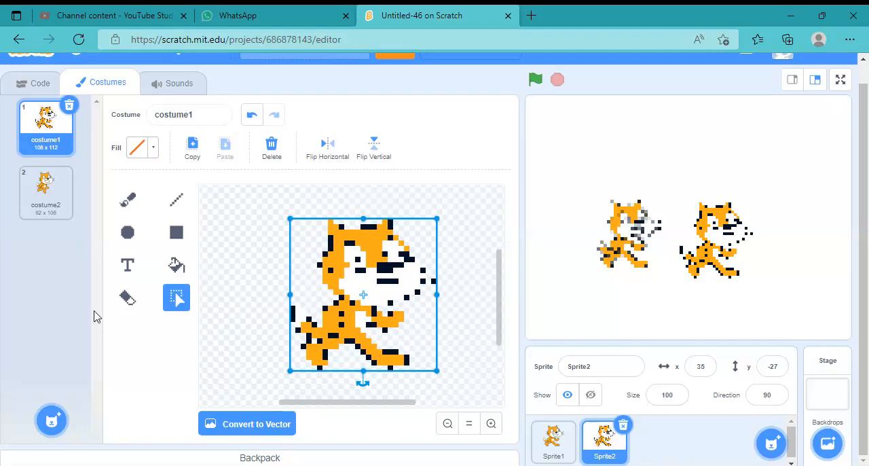
left_click(267, 373)
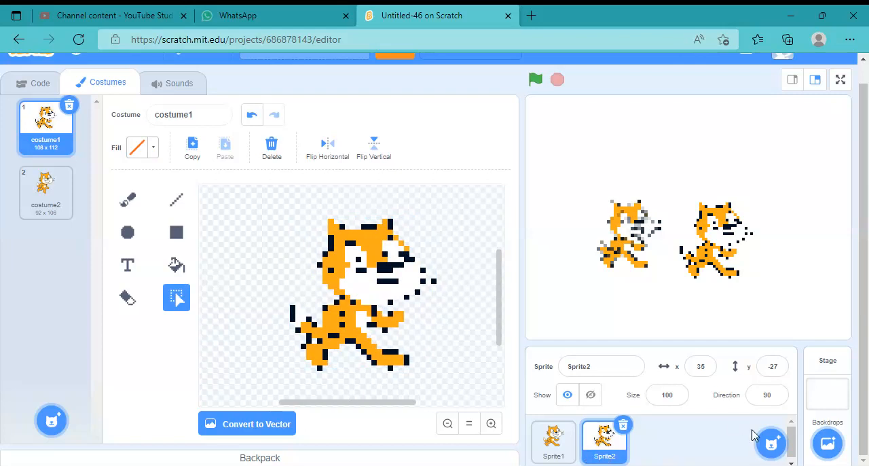
Create a new blank sprite to paint from scratch
mouse_move(770, 448)
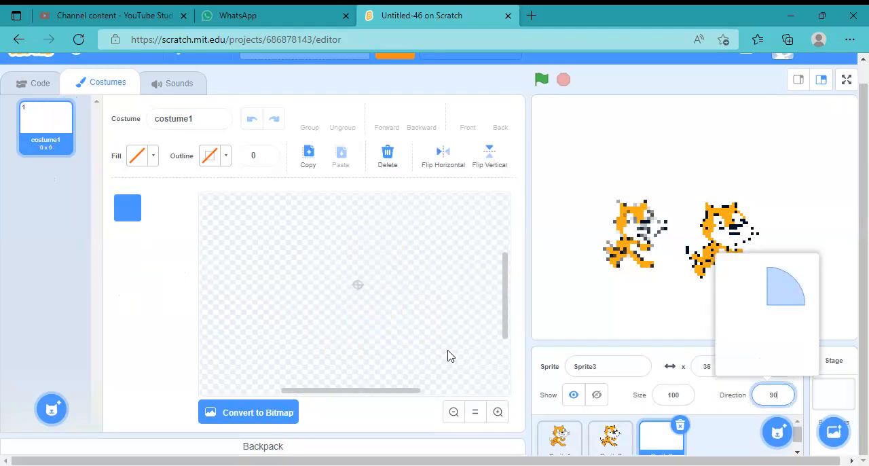
left_click(734, 431)
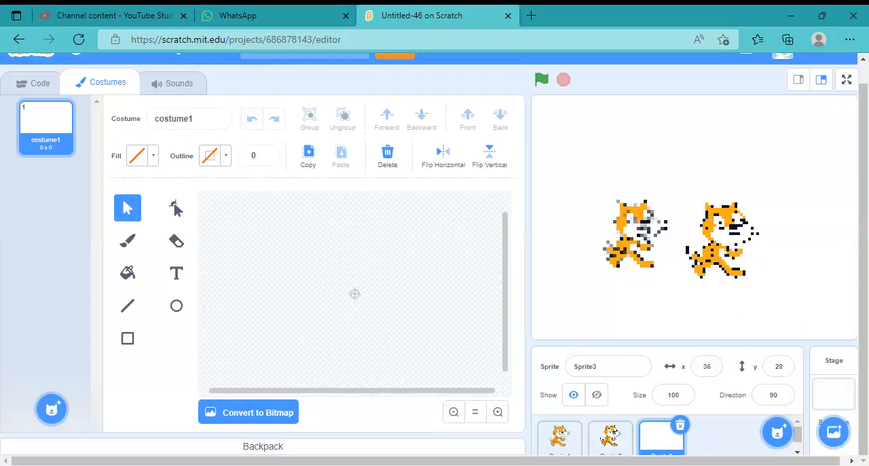
Choose the Brush tool for Sprite3's blank costume and convert the costume to bitmap
left_click(500, 419)
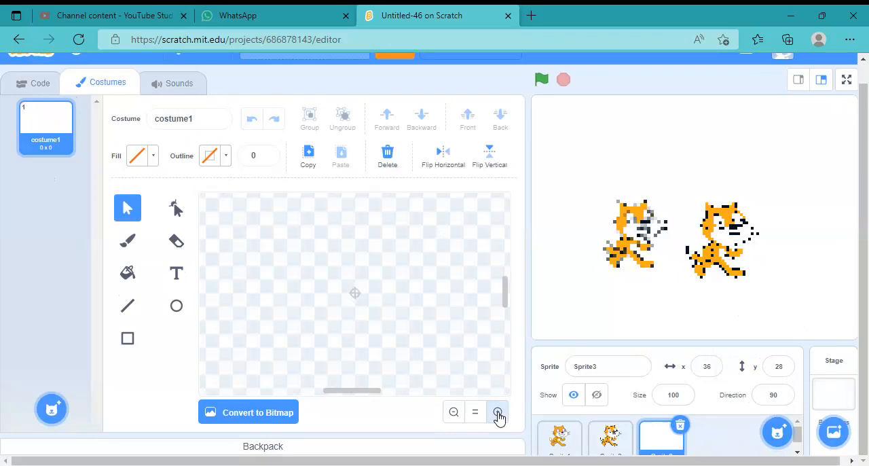
left_click(498, 413)
left_click(498, 414)
left_click(498, 413)
left_click(497, 413)
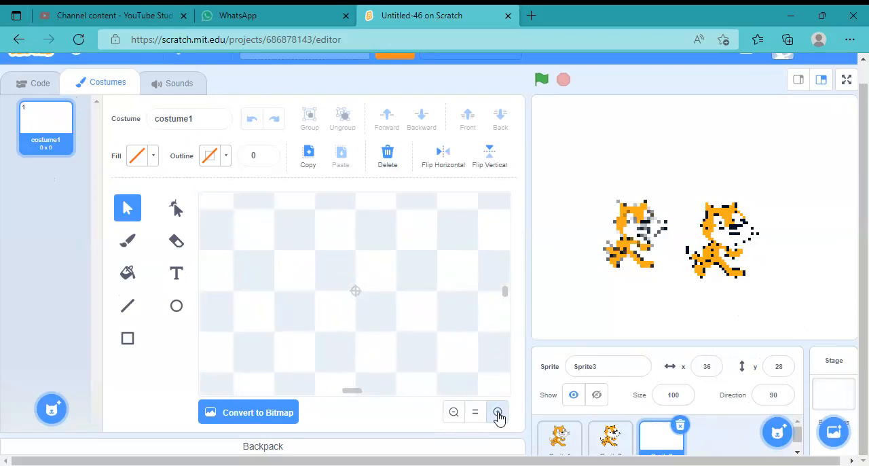
left_click(498, 413)
left_click(497, 414)
left_click(498, 414)
left_click(498, 414)
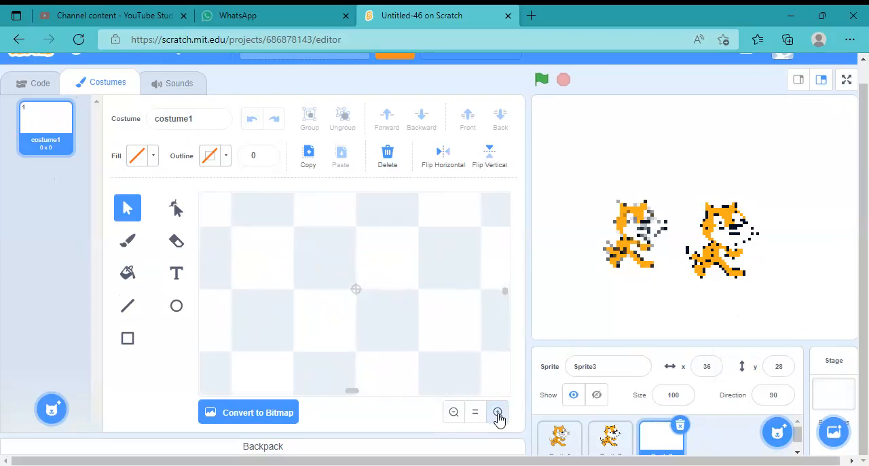
left_click(498, 414)
left_click(498, 413)
left_click(498, 413)
left_click(498, 414)
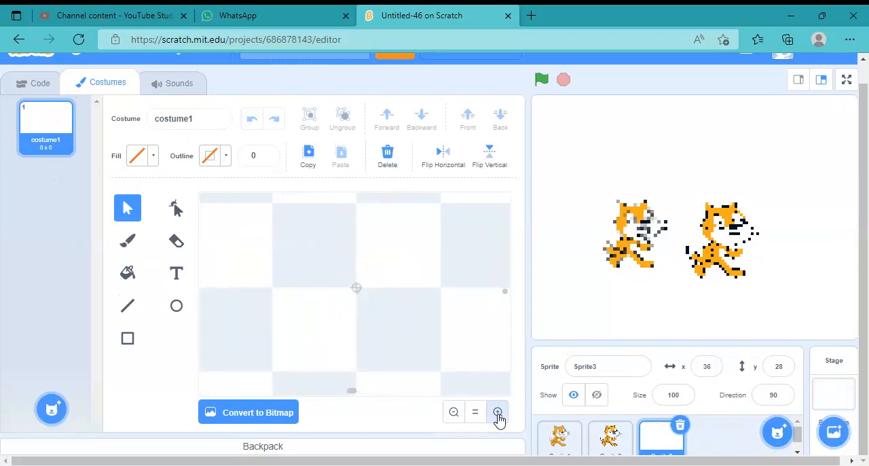
left_click(498, 414)
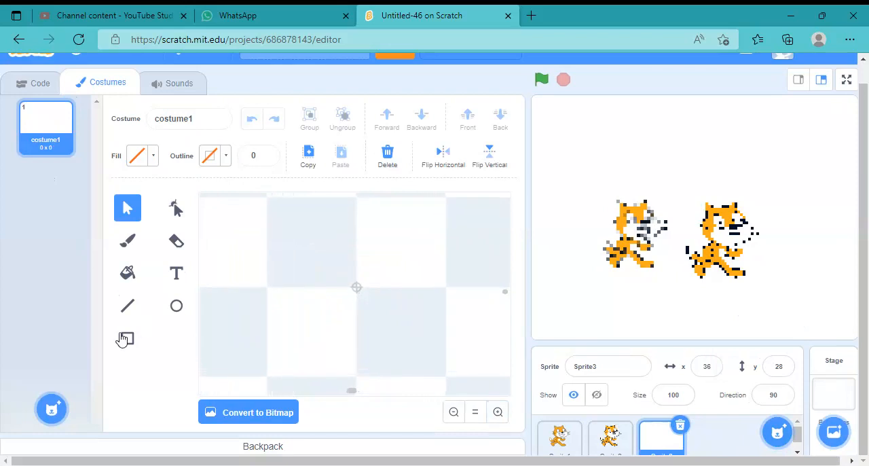
left_click(129, 248)
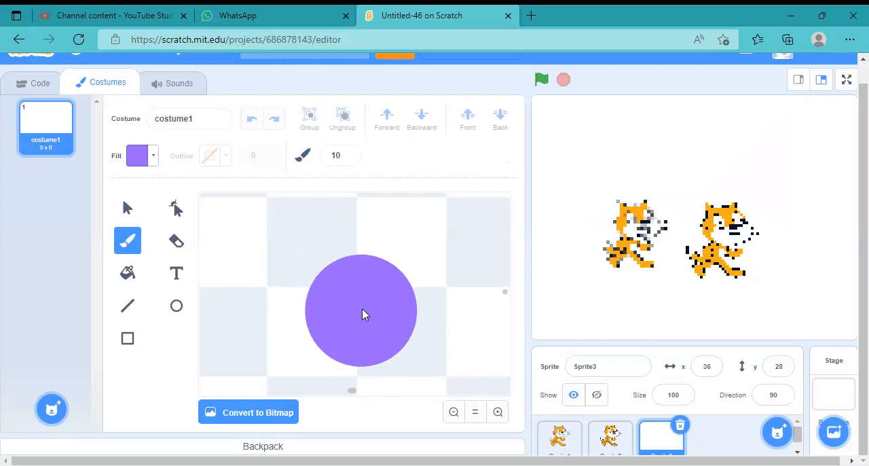
left_click(240, 416)
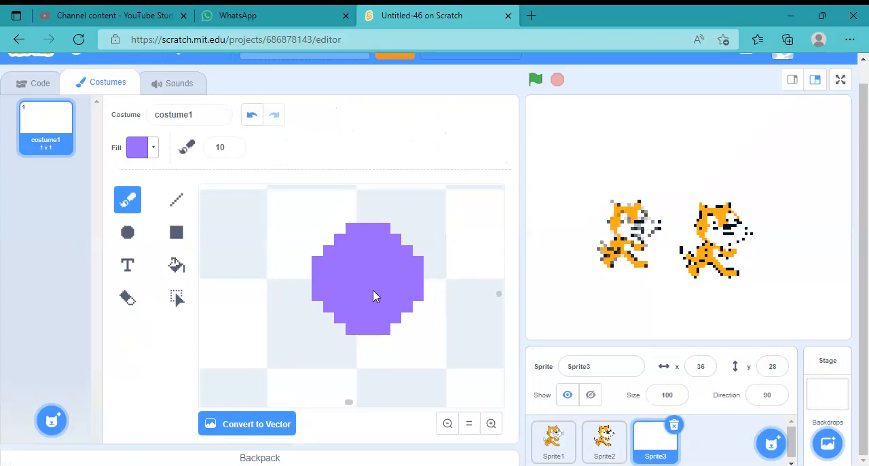
Set the bitmap brush size to 1 for drawing single pixels
triple_click(232, 151)
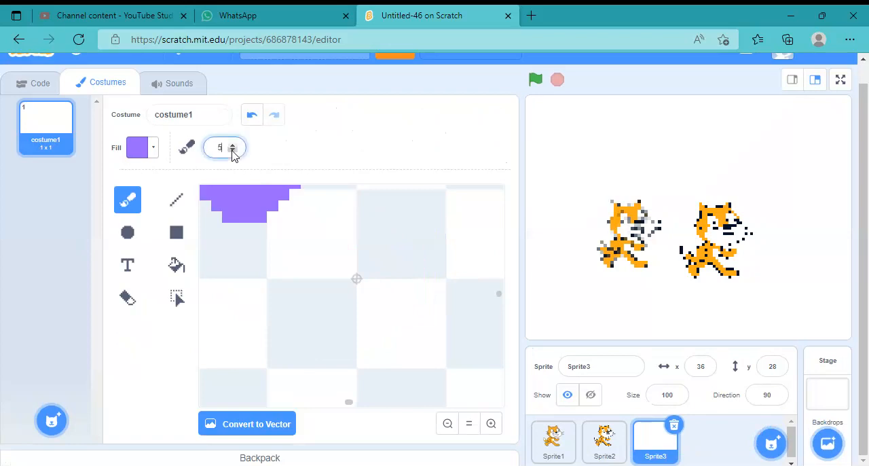
triple_click(232, 151)
triple_click(233, 151)
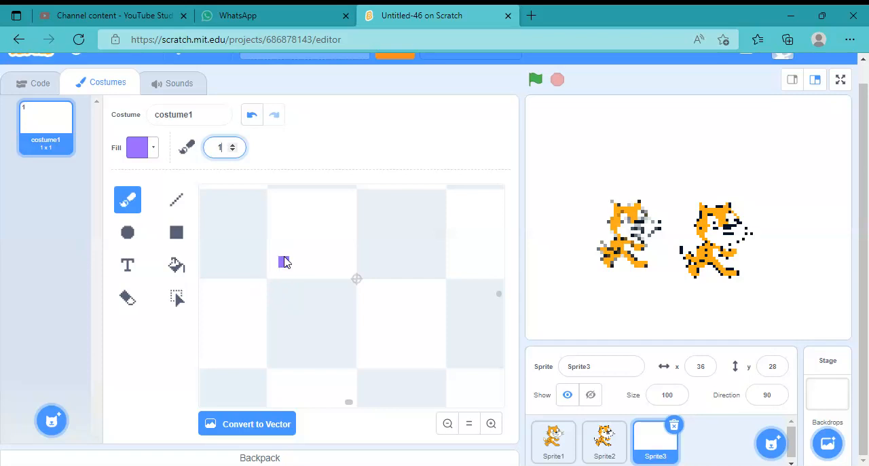
left_click(305, 295)
Set the brush fill to an orange-brown with Color 10, Saturation 100 and Brightness 80
left_click(154, 148)
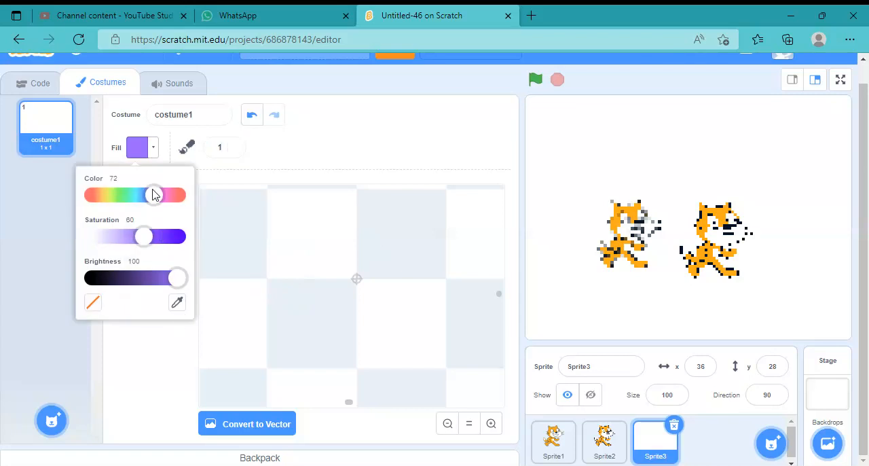
left_click_drag(153, 195, 111, 197)
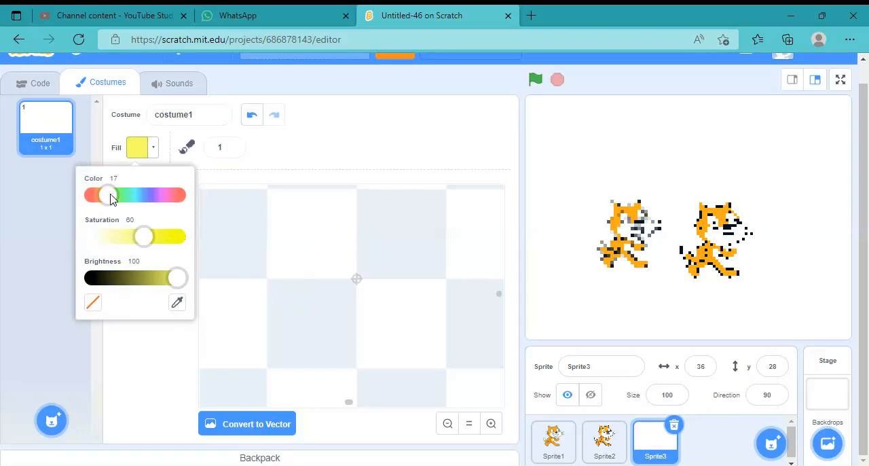
left_click_drag(177, 277, 157, 282)
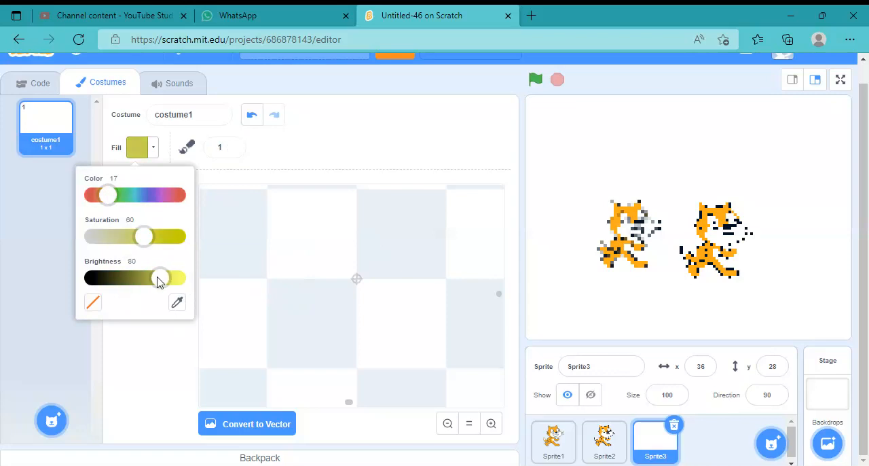
left_click_drag(143, 236, 178, 236)
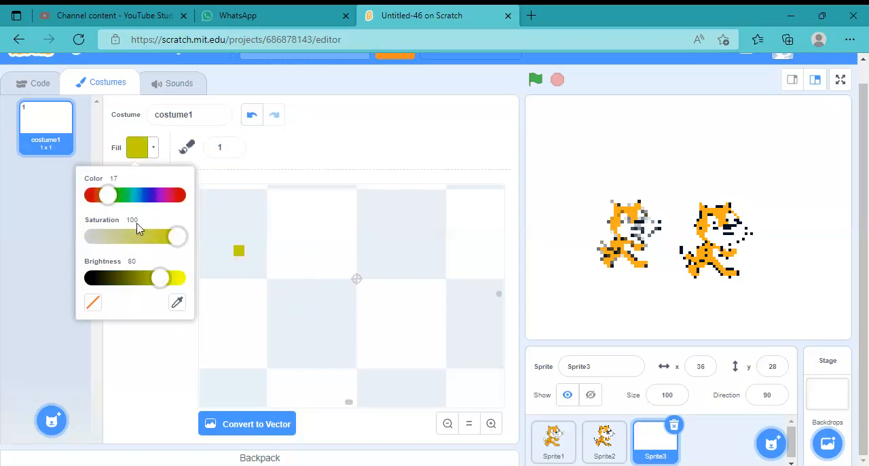
left_click_drag(109, 196, 102, 195)
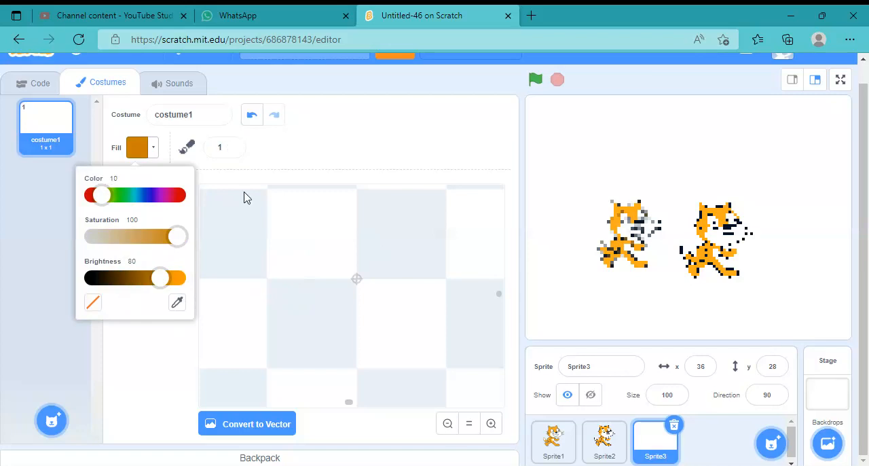
left_click(314, 143)
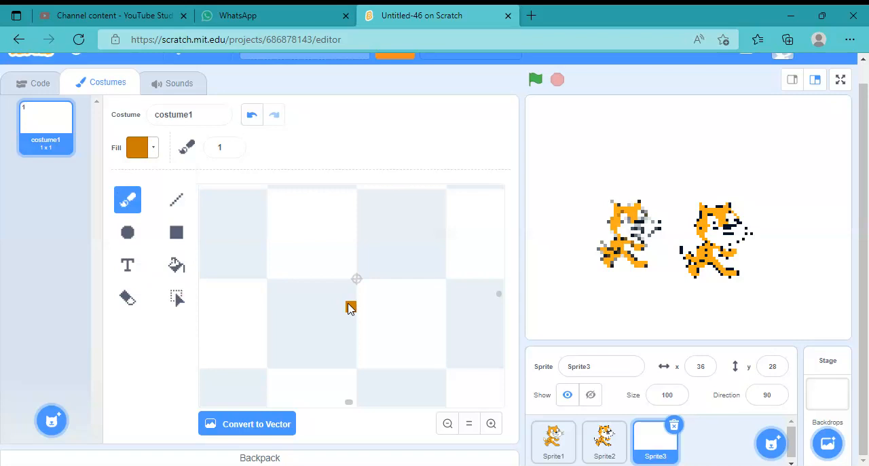
Paint a bowl-shaped outline about 8 x 4 around the canvas centre and close it with a straight rim
mouse_move(296, 262)
left_mouse_down()
mouse_move(349, 336)
mouse_move(385, 341)
mouse_move(411, 337)
mouse_move(449, 256)
left_mouse_up()
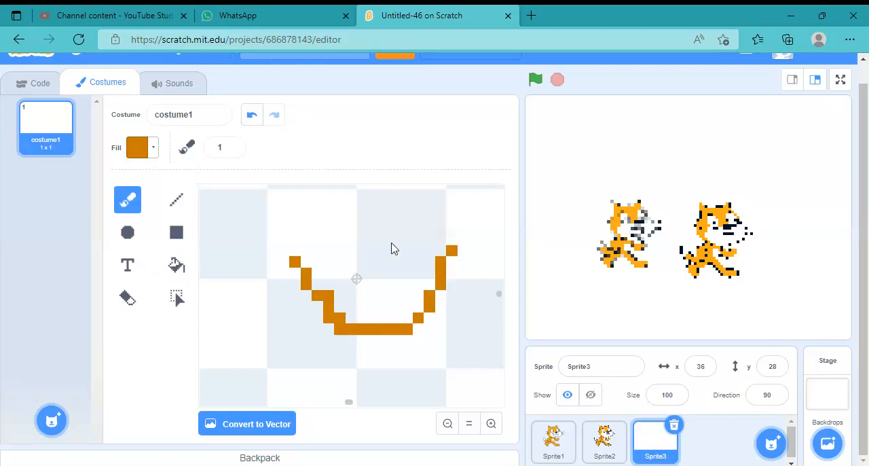
left_click(292, 251)
left_click_drag(293, 256, 448, 259)
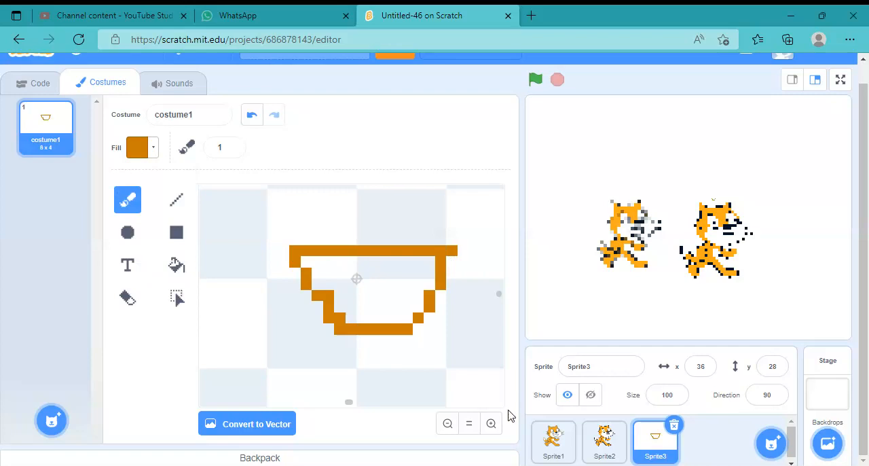
Paint two small L-shaped marks side by side inside the bowl outline
left_click(452, 328)
left_click_drag(349, 271, 359, 302)
left_click_drag(384, 270, 395, 311)
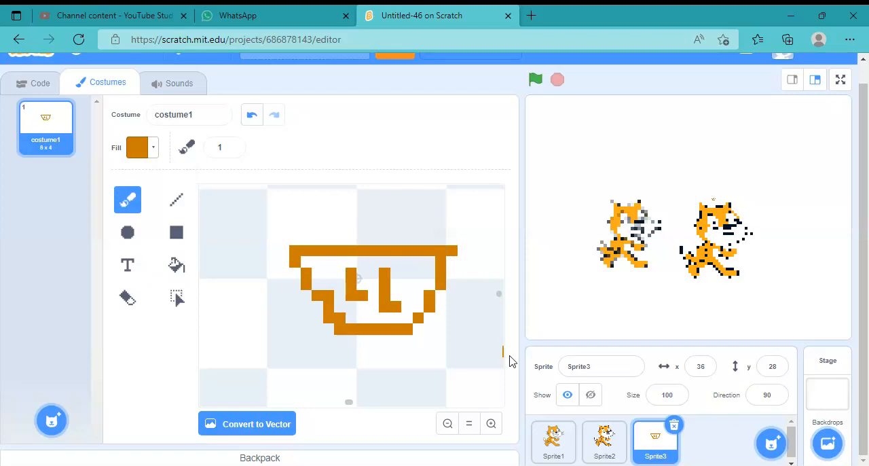
Paint a pointed, stepped topping outline on the bowl's rim, making the whole drawing about 8 x 10
left_click(495, 296)
scroll(500, 300, "up", 3)
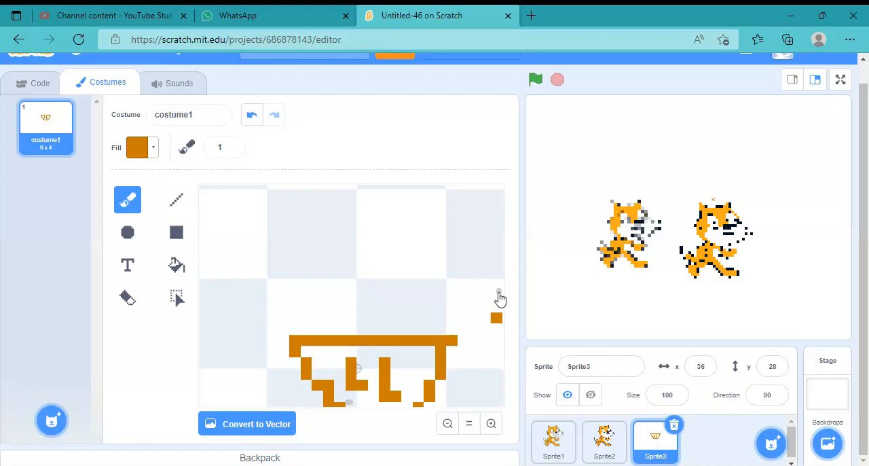
scroll(499, 298, "down", 2)
scroll(500, 296, "up", 4)
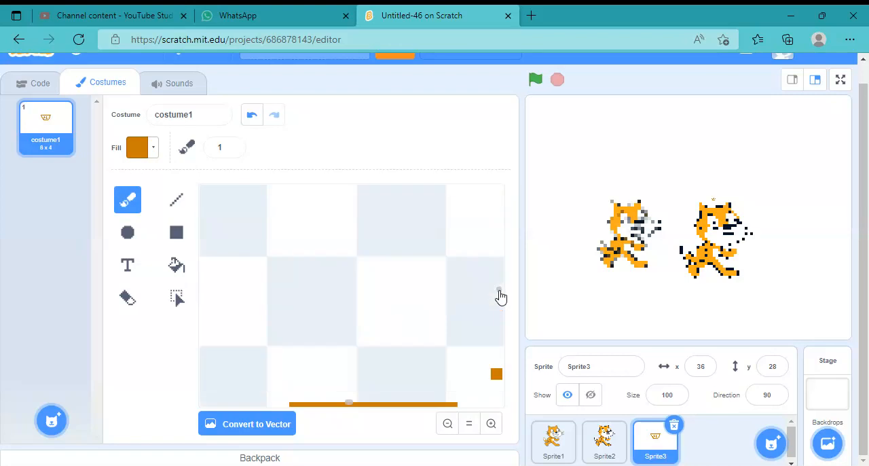
scroll(501, 297, "down", 2)
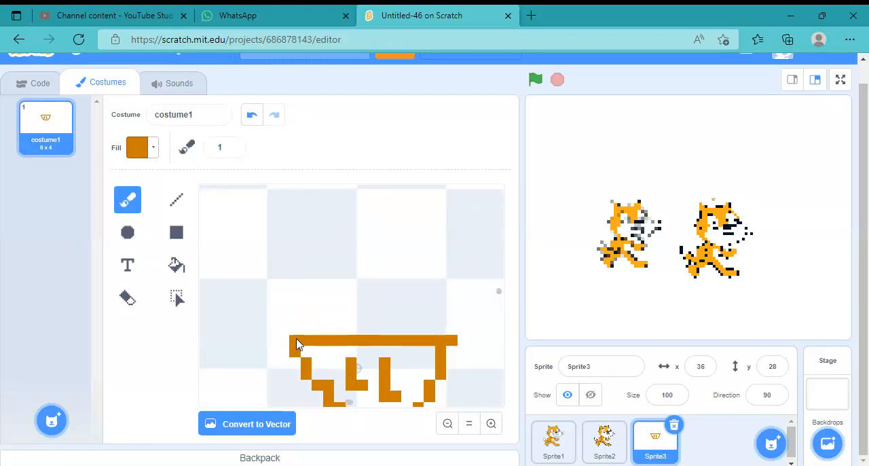
mouse_move(294, 336)
left_mouse_down()
mouse_move(305, 284)
mouse_move(333, 274)
mouse_move(363, 217)
mouse_move(379, 214)
mouse_move(431, 273)
mouse_move(452, 311)
mouse_move(453, 340)
left_mouse_up()
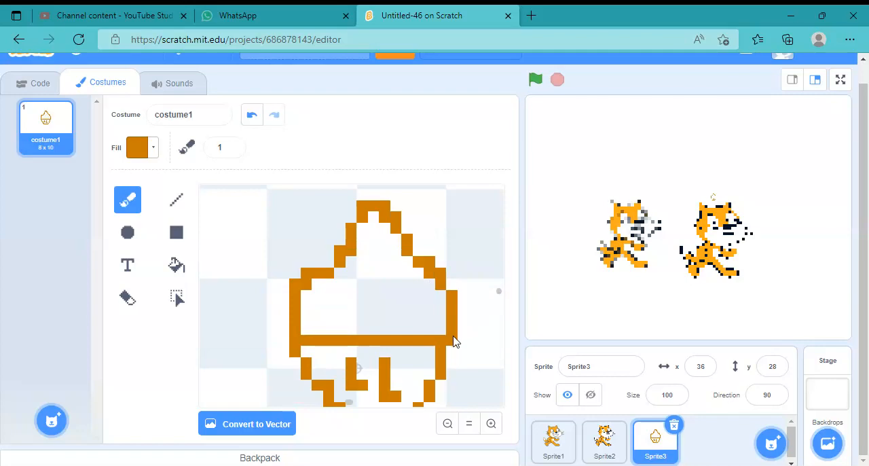
Paint two short stepped detail strokes inside the pointed topping
left_click(373, 250)
left_click_drag(373, 251, 336, 315)
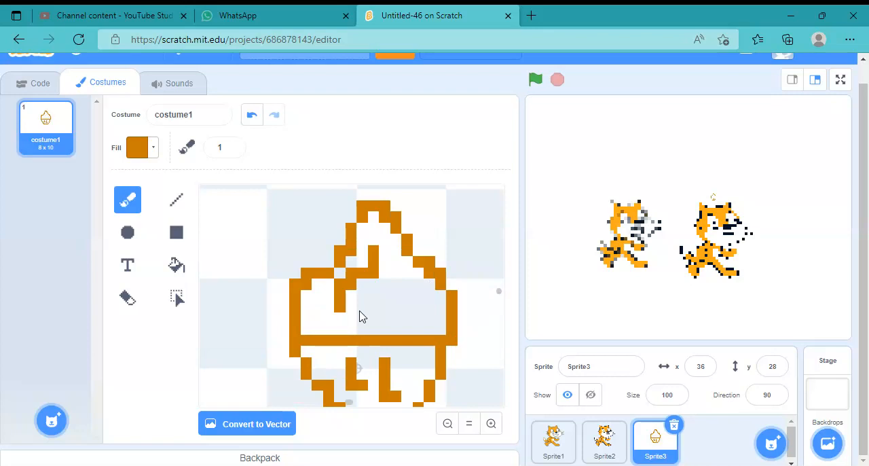
left_click_drag(396, 283, 413, 318)
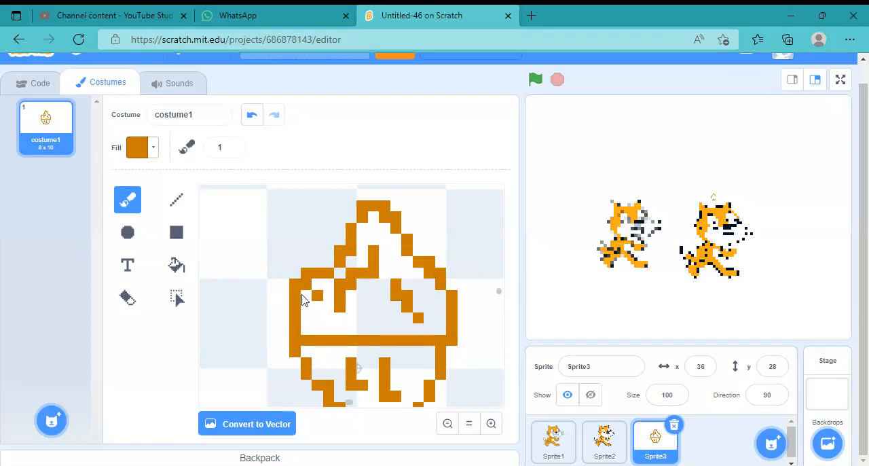
Reduce the fill colour's saturation to 64 and flood-fill the inside of the bowl with it
left_click(154, 158)
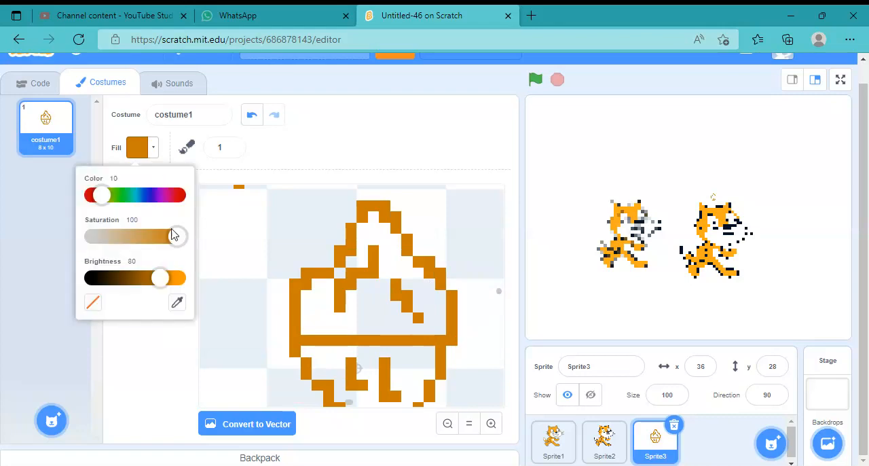
left_click_drag(173, 234, 147, 235)
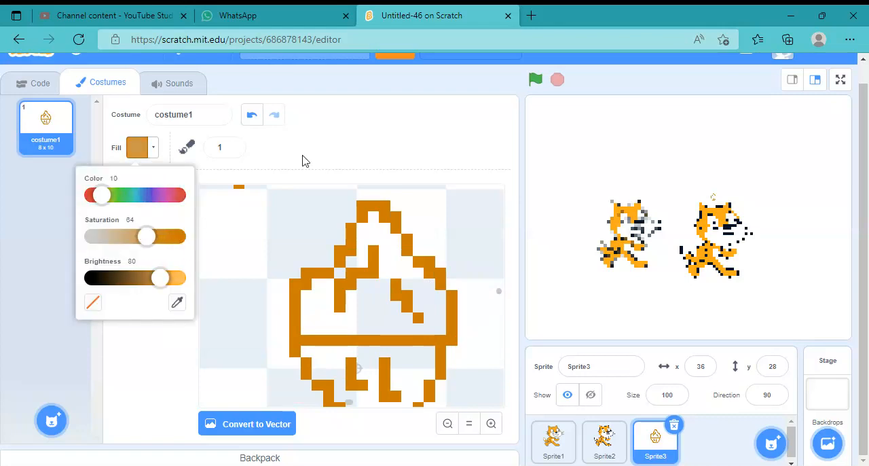
left_click(291, 161)
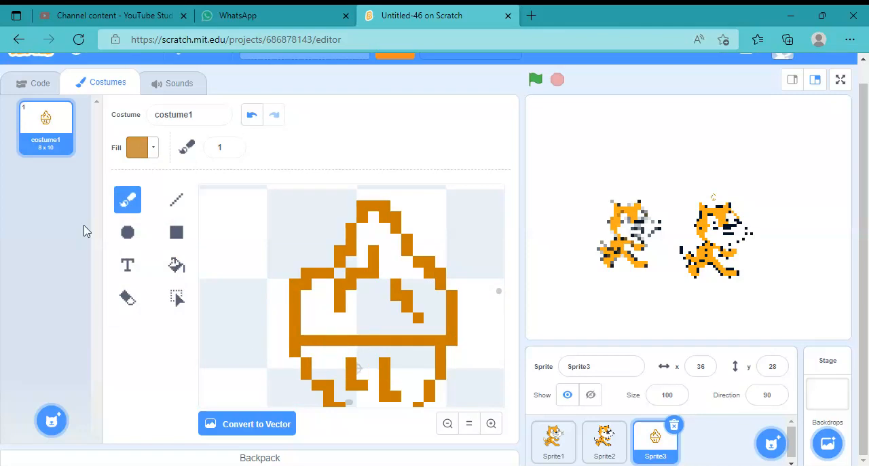
left_click(175, 267)
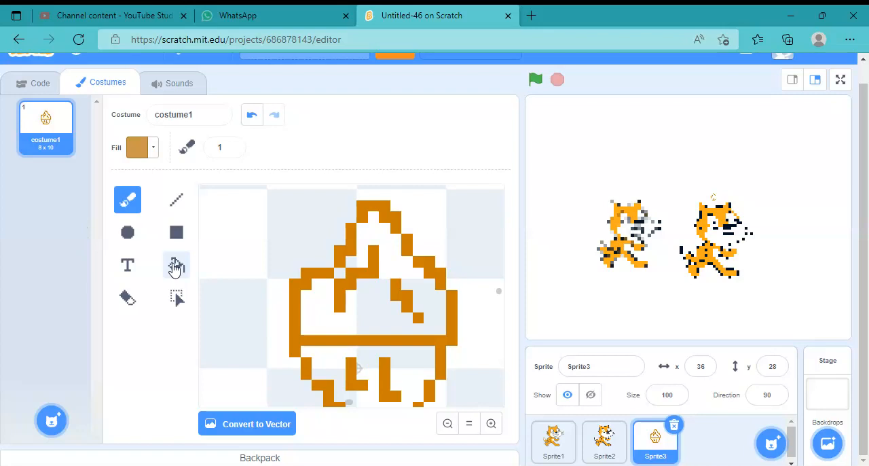
left_click(333, 364)
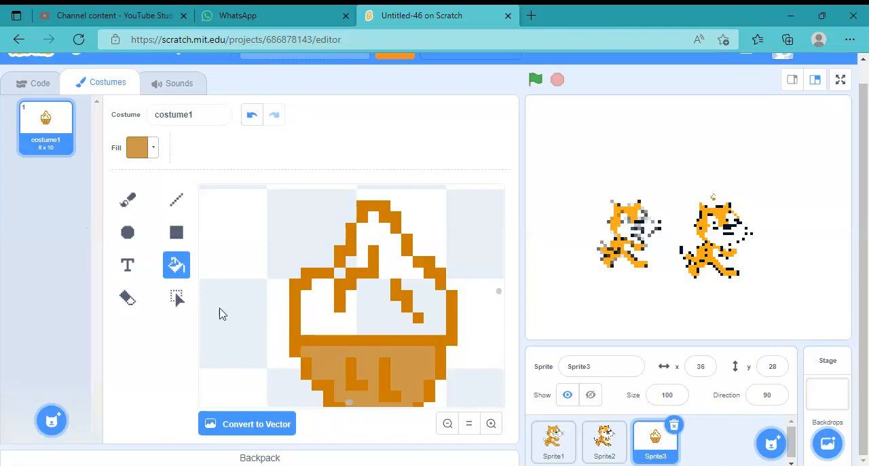
Sample the outline's orange-brown with the eyedropper and flood-fill the pointed topping with it
left_click(154, 149)
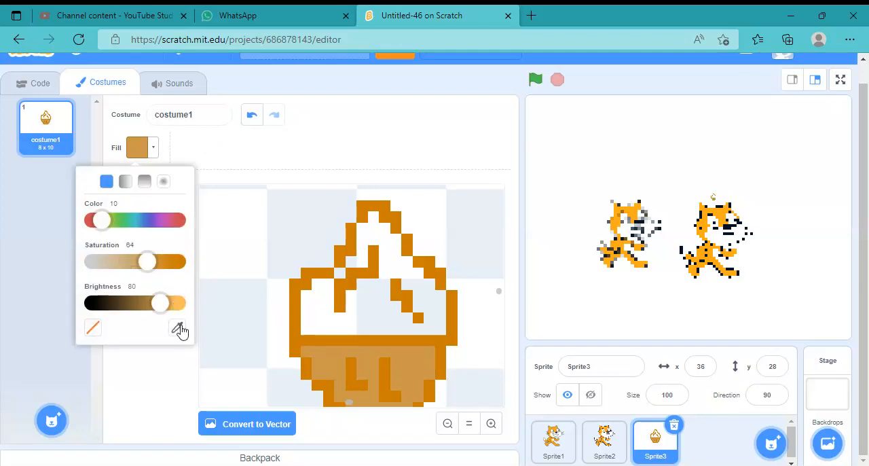
left_click(177, 328)
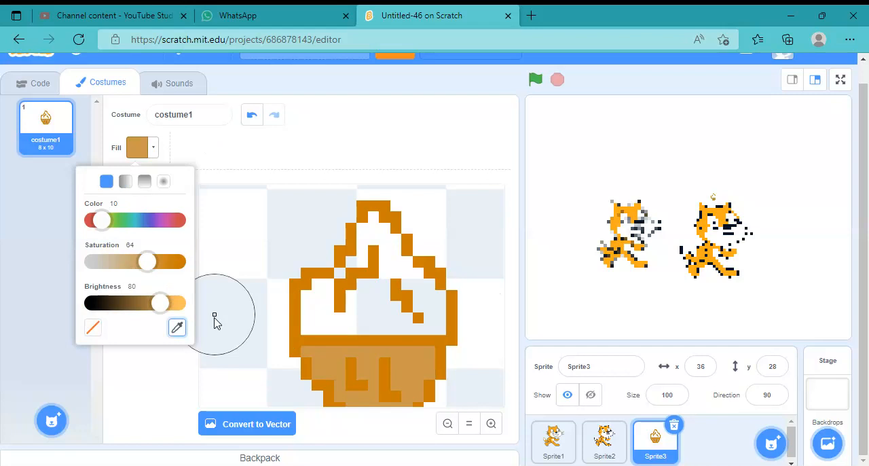
left_click(308, 342)
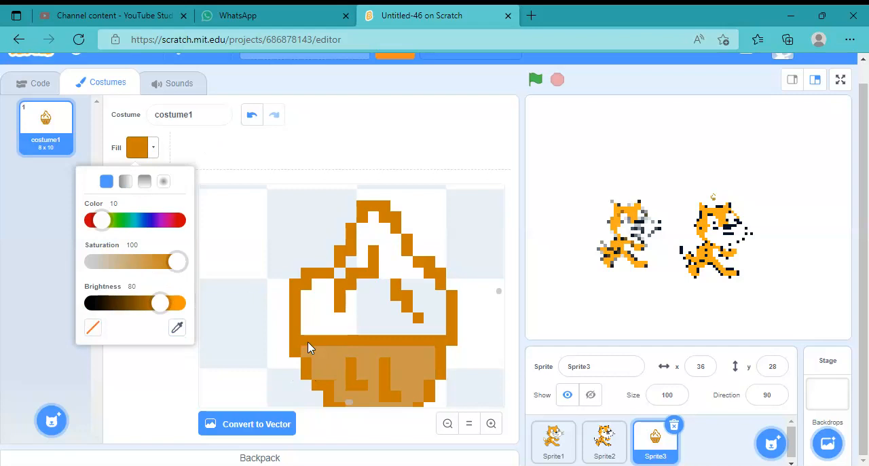
left_click(328, 309)
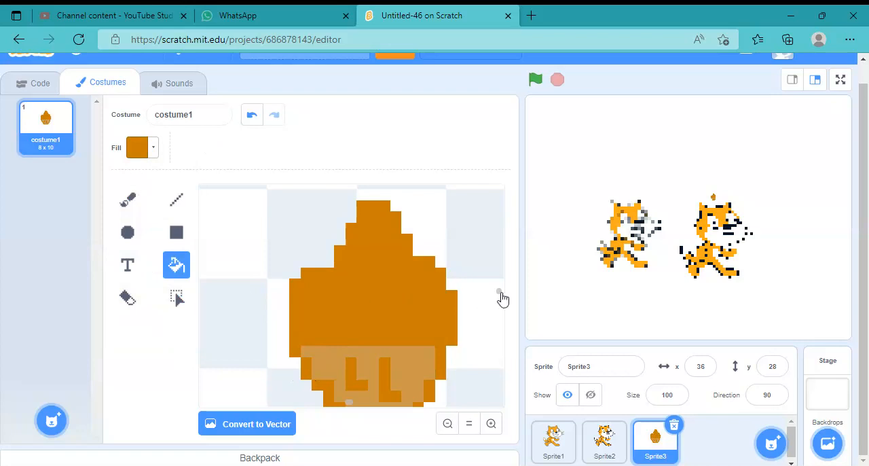
Try filling the empty area beside the bowl with the orange-brown, then undo that fill
scroll(500, 307, "down", 5)
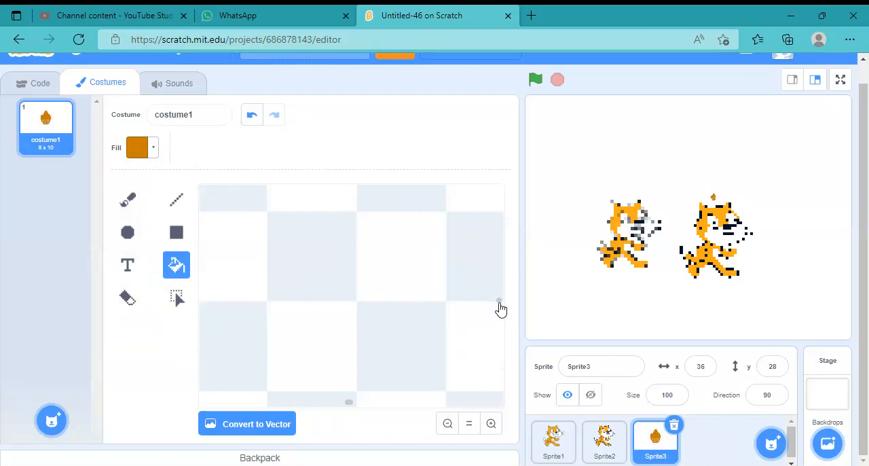
scroll(500, 304, "up", 3)
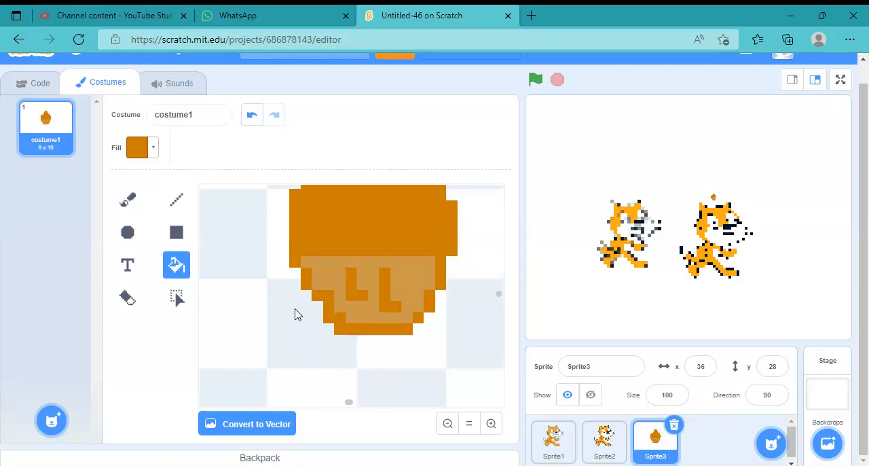
left_click(306, 334)
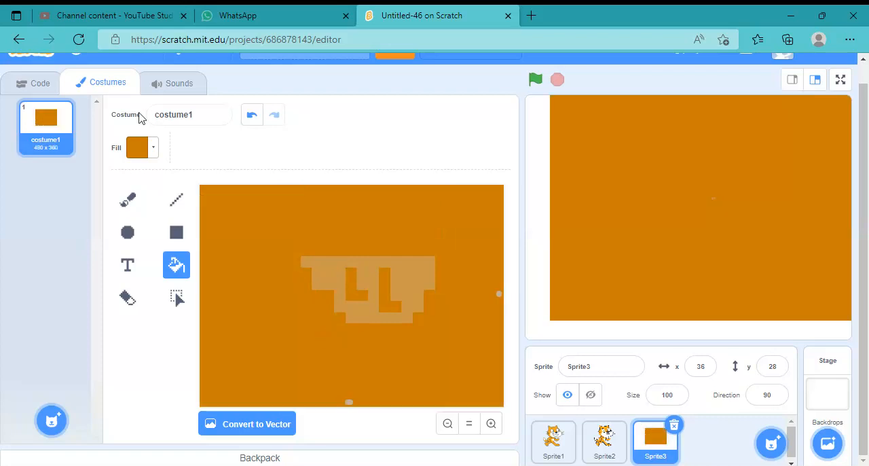
left_click(252, 116)
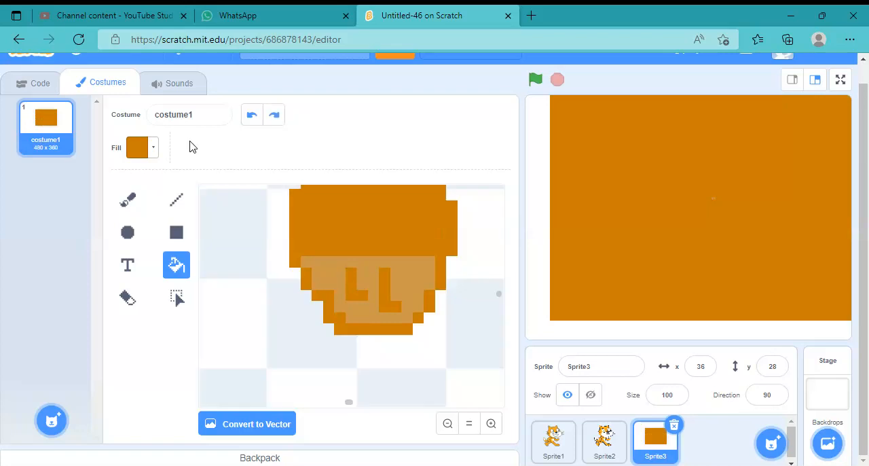
Brush orange-brown edges down both sides of the bowl to its base to square off the lower corners
left_click(128, 199)
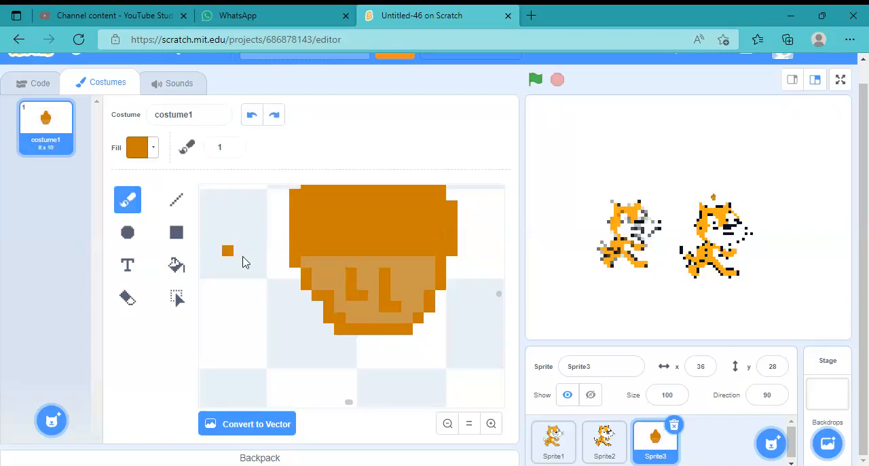
left_click(272, 262)
mouse_move(297, 274)
left_mouse_down()
mouse_move(320, 330)
mouse_move(342, 334)
left_mouse_up()
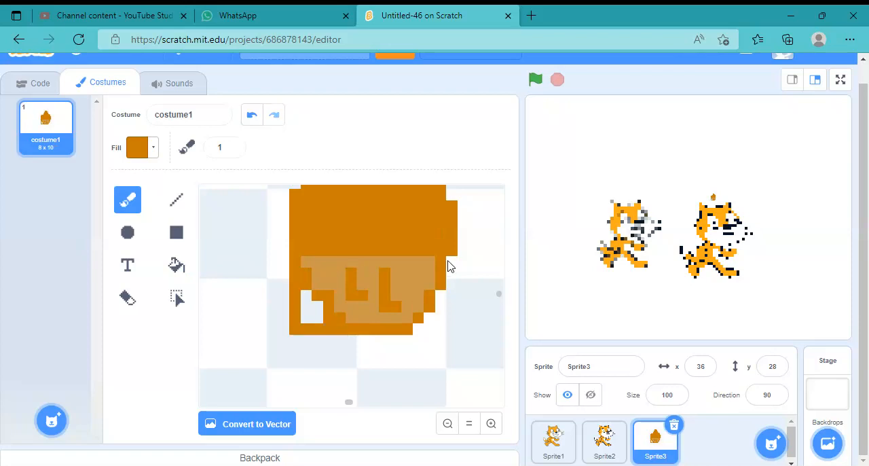
mouse_move(448, 266)
left_mouse_down()
mouse_move(455, 260)
mouse_move(457, 330)
mouse_move(415, 332)
left_mouse_up()
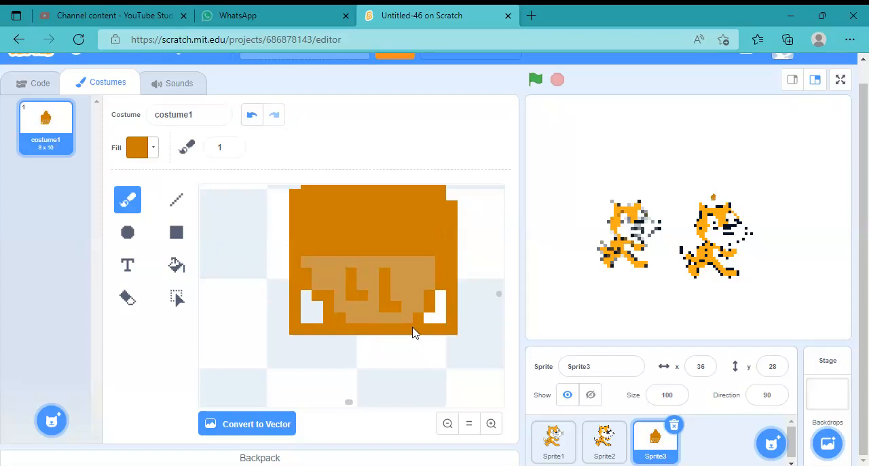
Sample the lighter brown inside the bowl as the fill colour, with Color 10, Saturation 64 and Brightness 80
left_click(154, 150)
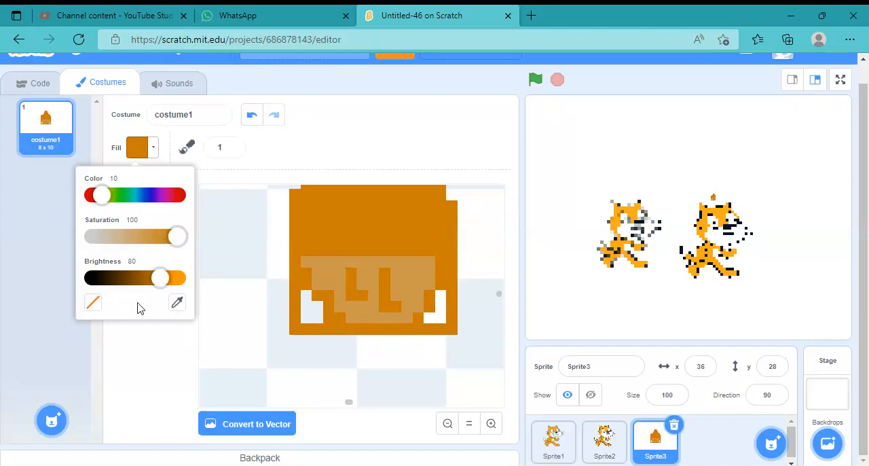
left_click(177, 303)
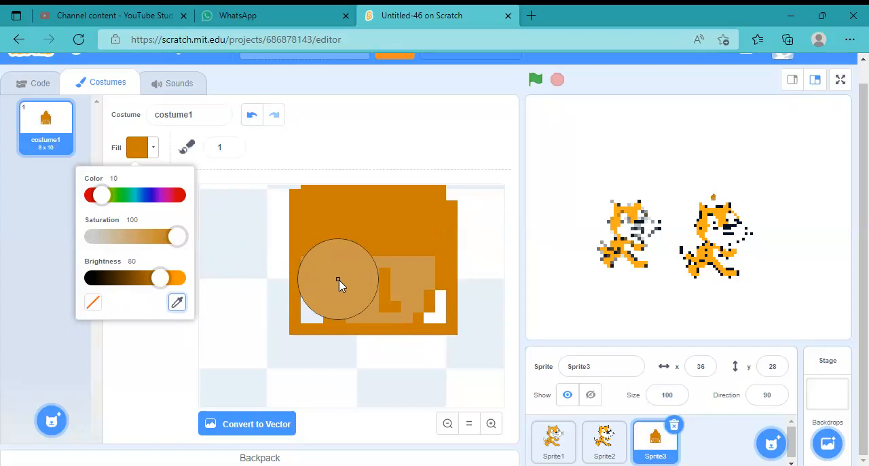
left_click(339, 281)
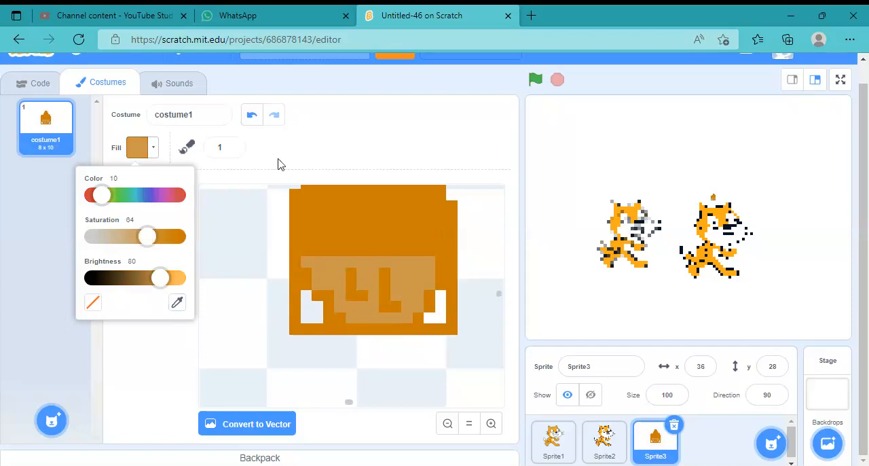
left_click(136, 331)
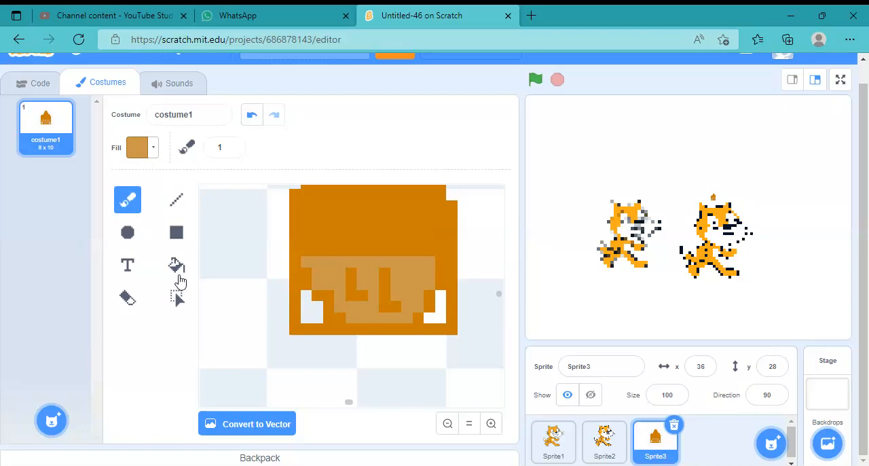
Flood-fill the empty lower corners inside the bowl with the lighter brown
left_click(176, 267)
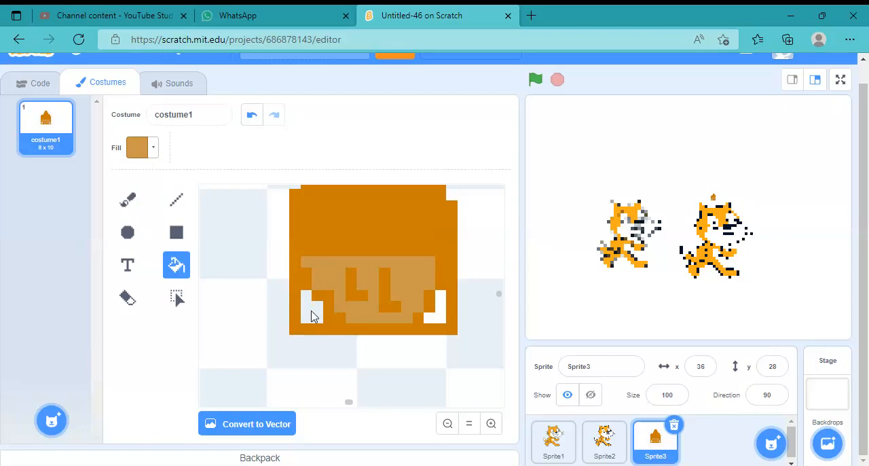
left_click(311, 316)
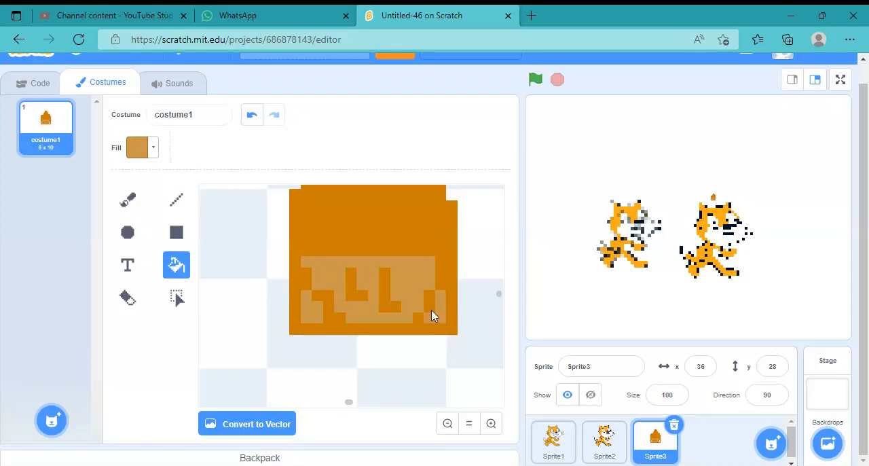
Darken the fill colour to Brightness 66 and brush a border with it around the edge of the cupcake's bowl
left_click(152, 151)
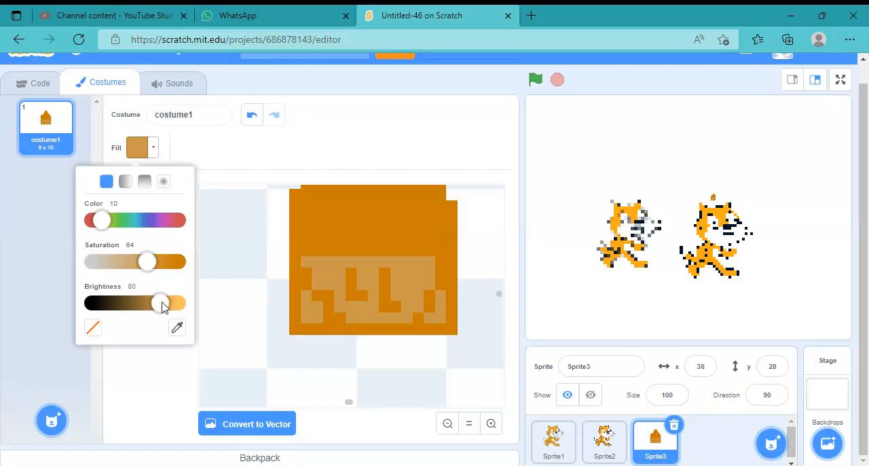
left_click_drag(161, 306, 148, 306)
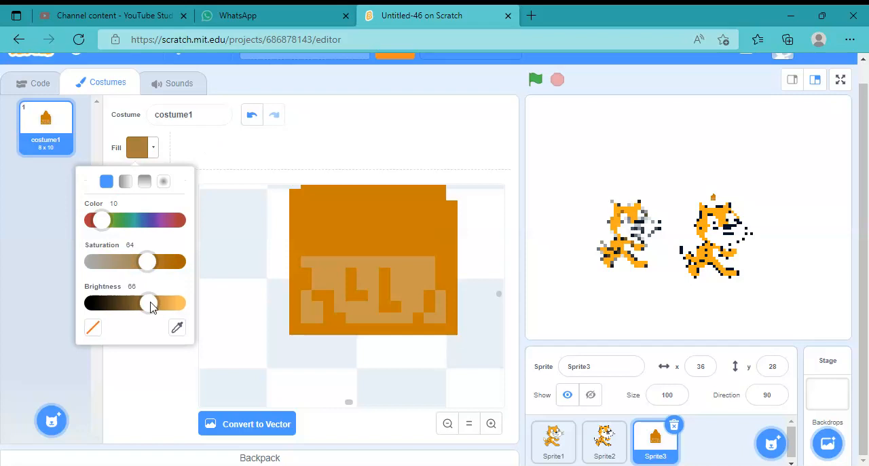
left_click(208, 159)
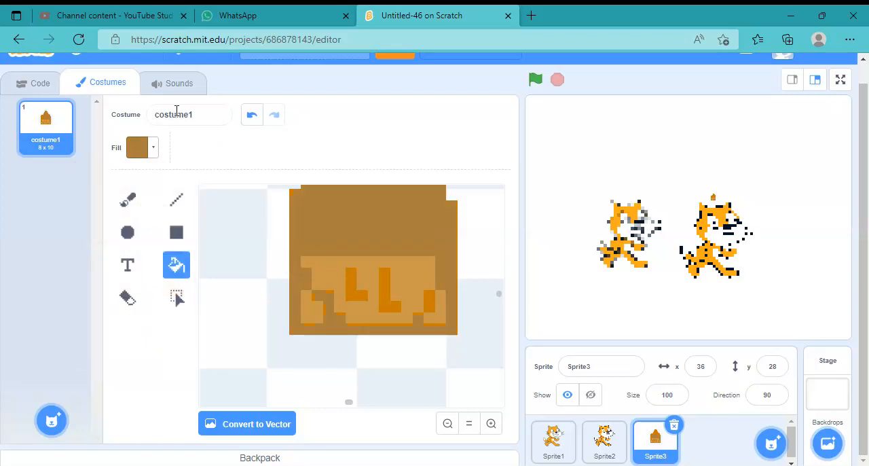
left_click(252, 115)
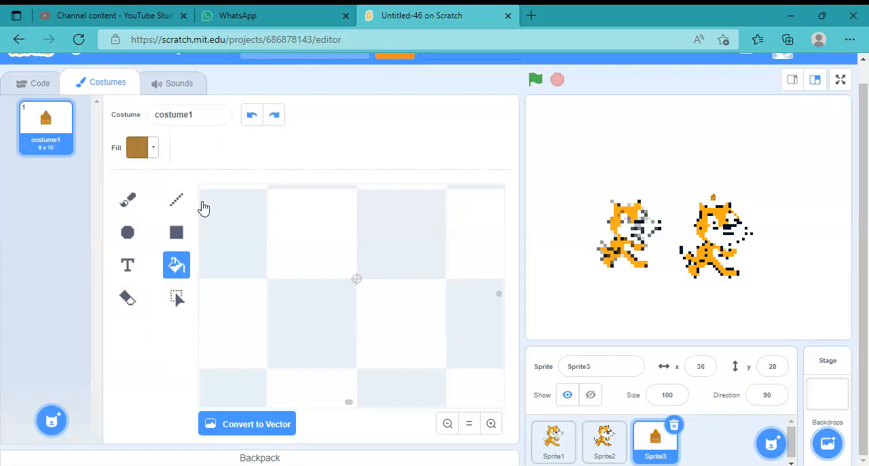
left_click(128, 199)
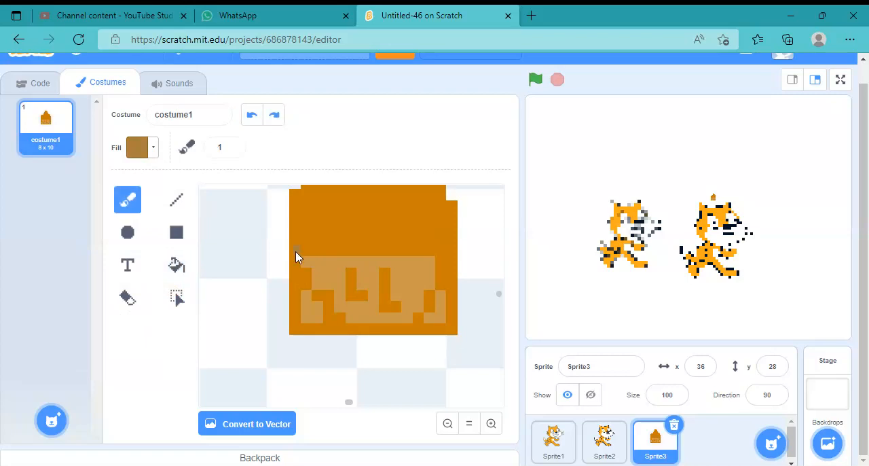
mouse_move(296, 299)
left_mouse_down()
mouse_move(297, 331)
mouse_move(454, 327)
left_mouse_up()
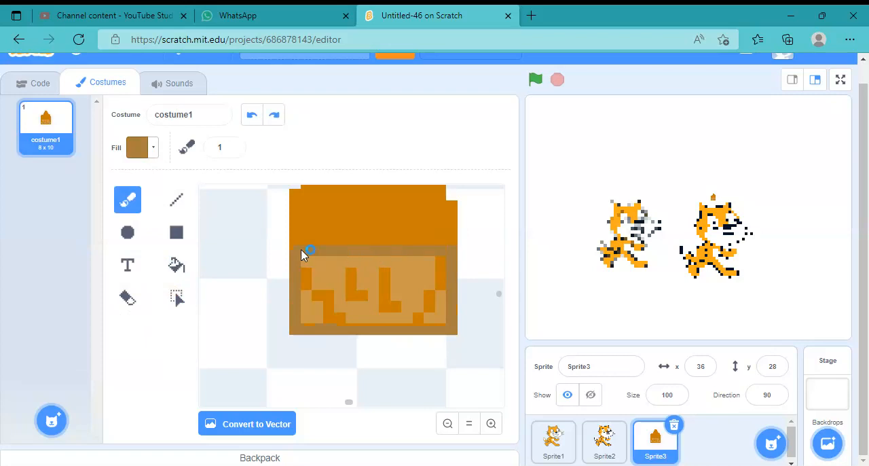
Select the whole cupcake drawing, enlarge it to 137 x 183 and centre it on the canvas
left_click(469, 424)
left_click(470, 425)
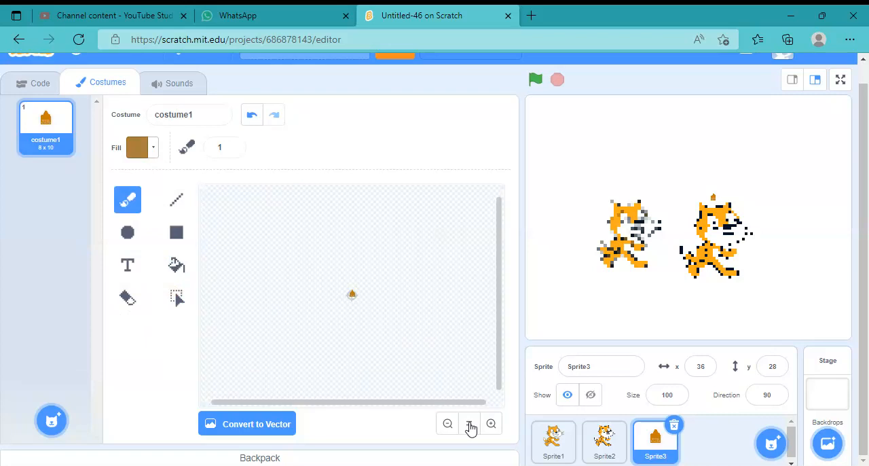
left_click(176, 297)
left_click_drag(328, 274, 459, 389)
left_click(493, 428)
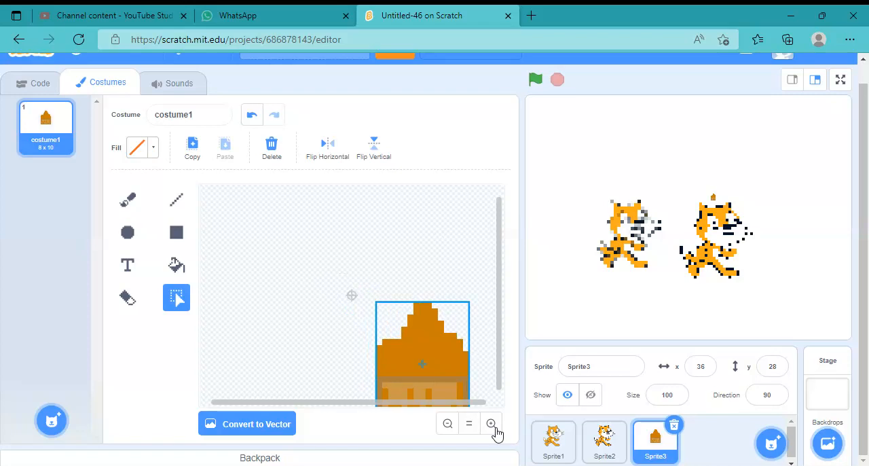
left_click_drag(423, 362, 361, 306)
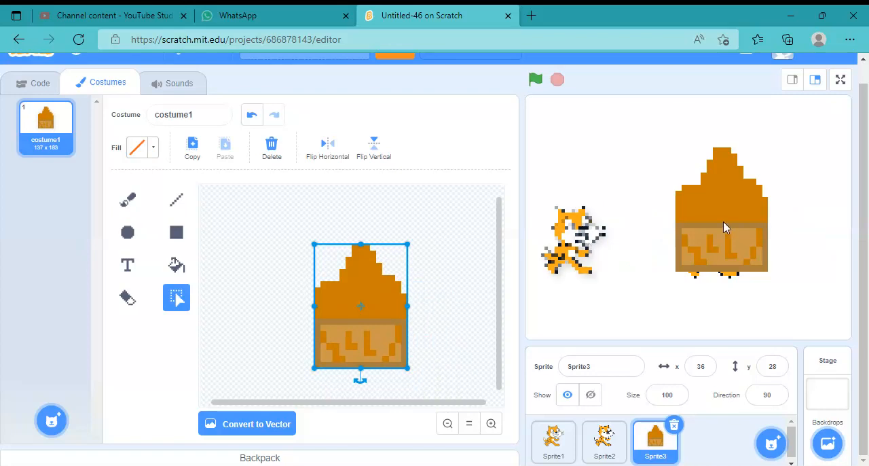
Place the cupcake at x -55, y 11 between the two cats on the stage, and delete all three sprites
left_click_drag(683, 233, 662, 233)
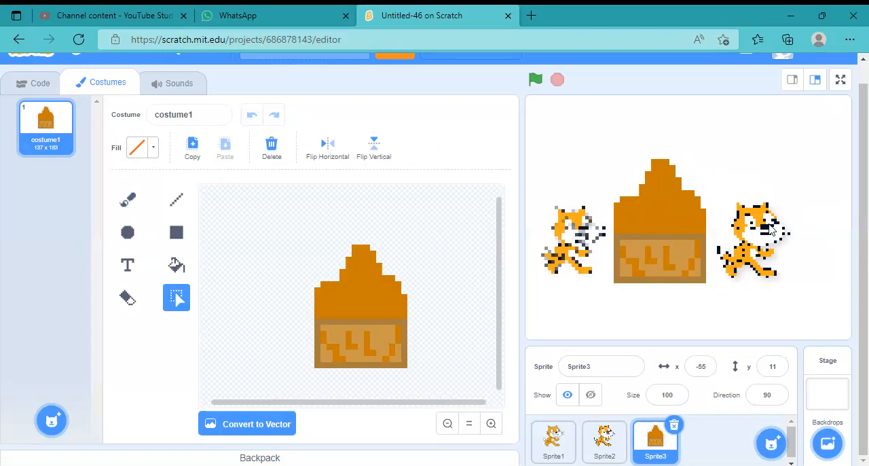
left_click(767, 231)
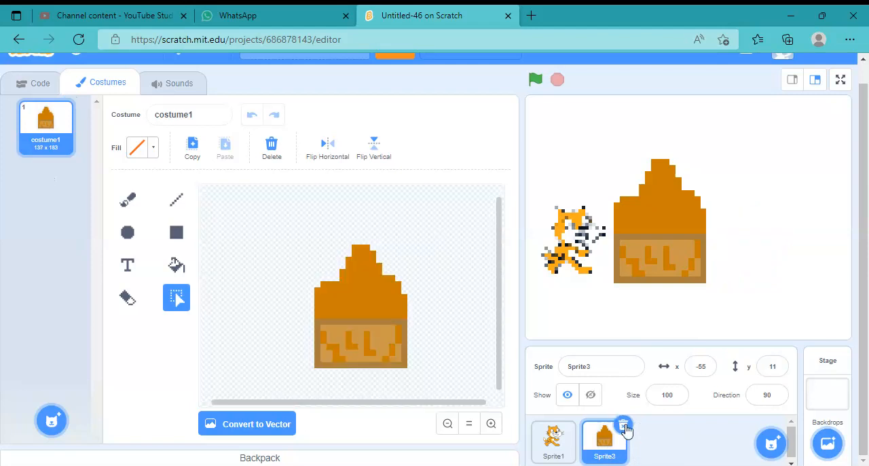
left_click(624, 427)
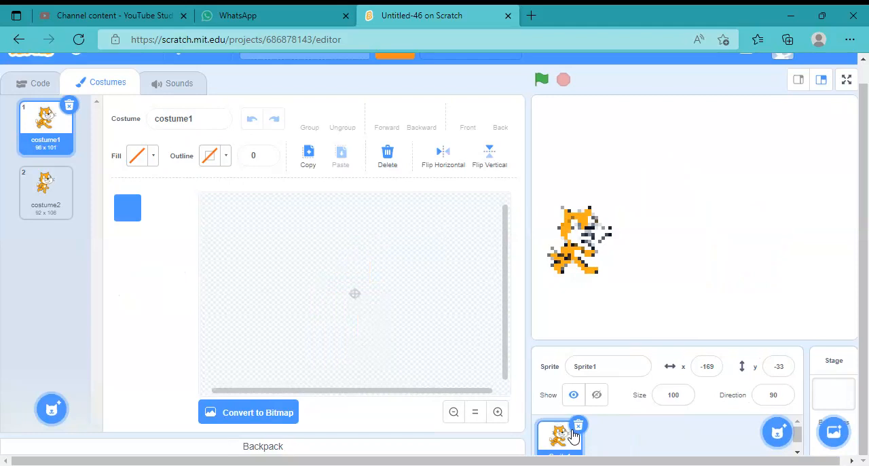
left_click(576, 428)
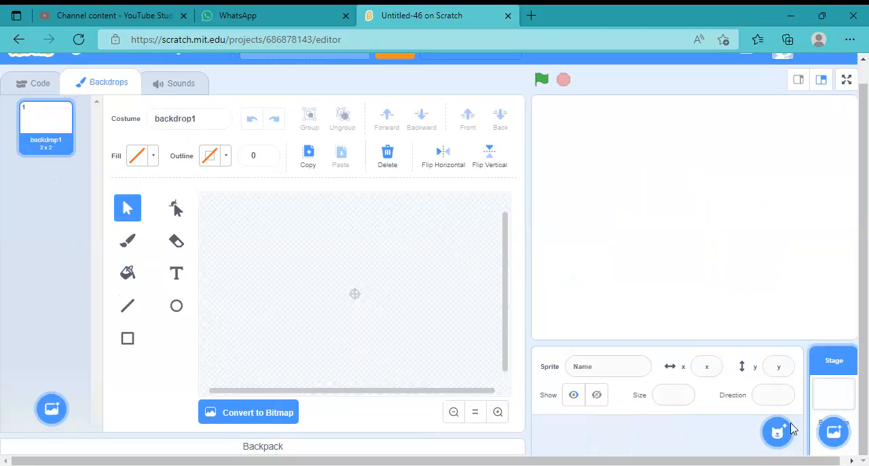
Search the sprite library for "food truck" and add the Food Truck sprite to the project
mouse_move(777, 432)
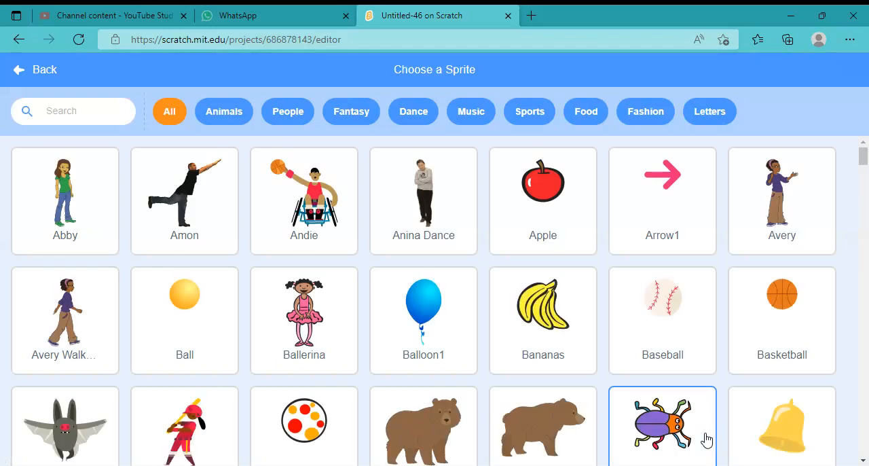
left_click(76, 111)
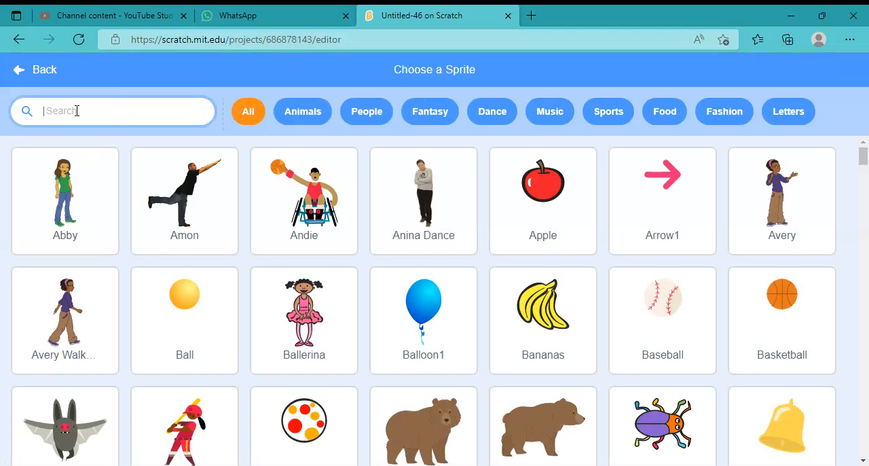
type("food truck")
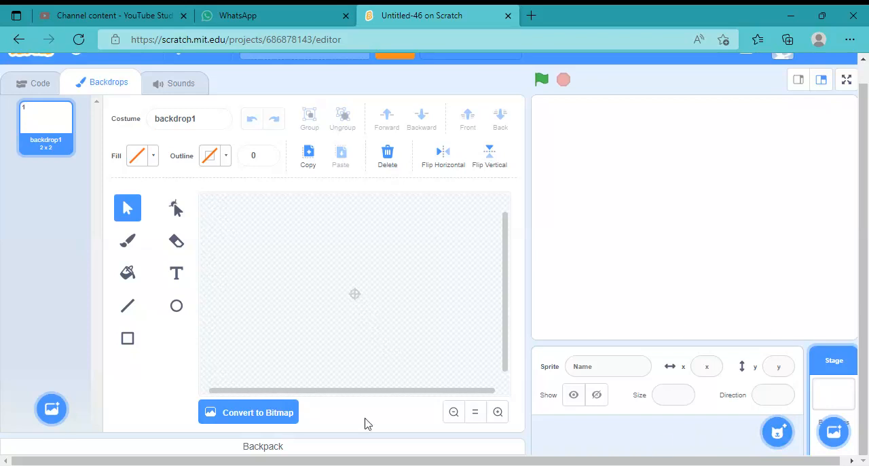
left_click(777, 434)
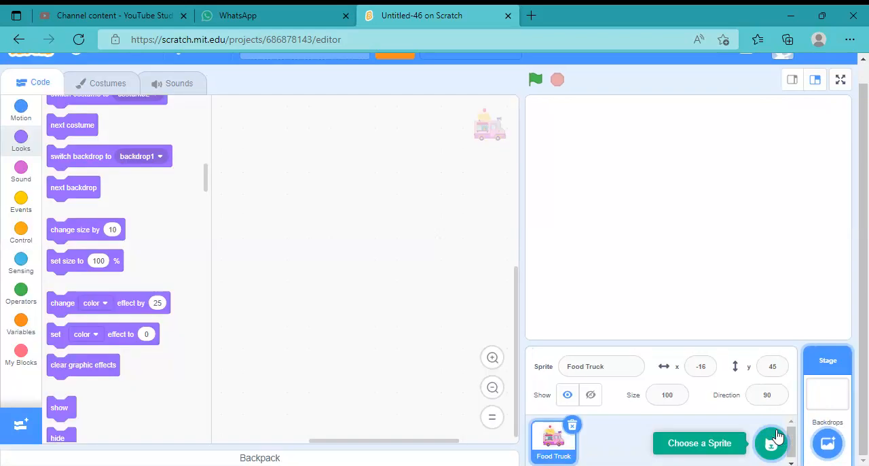
mouse_move(774, 440)
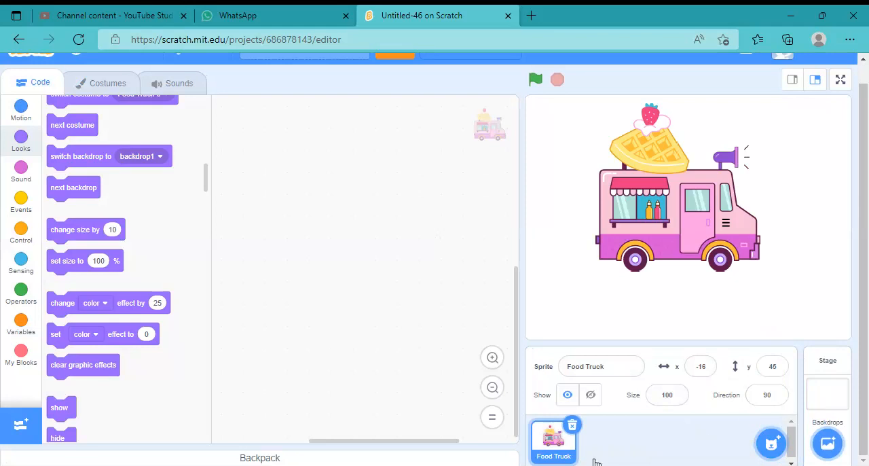
Search the backdrop library for "colorful" and add the Colorful City backdrop
mouse_move(828, 445)
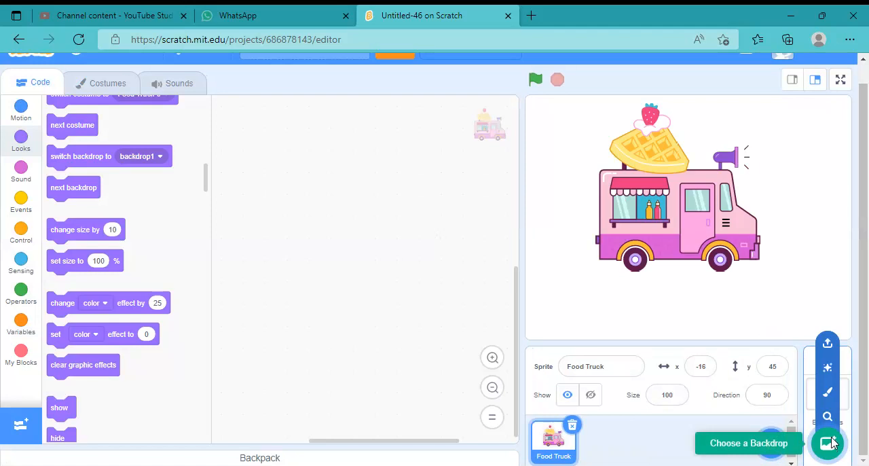
left_click(828, 443)
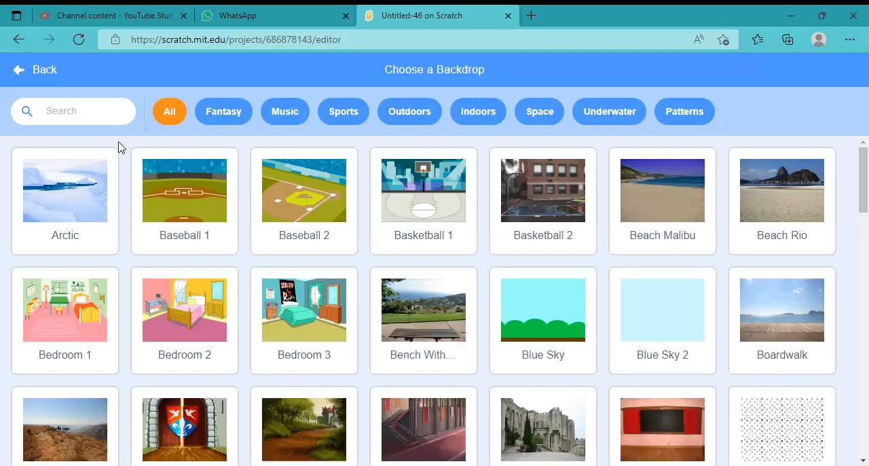
left_click(72, 112)
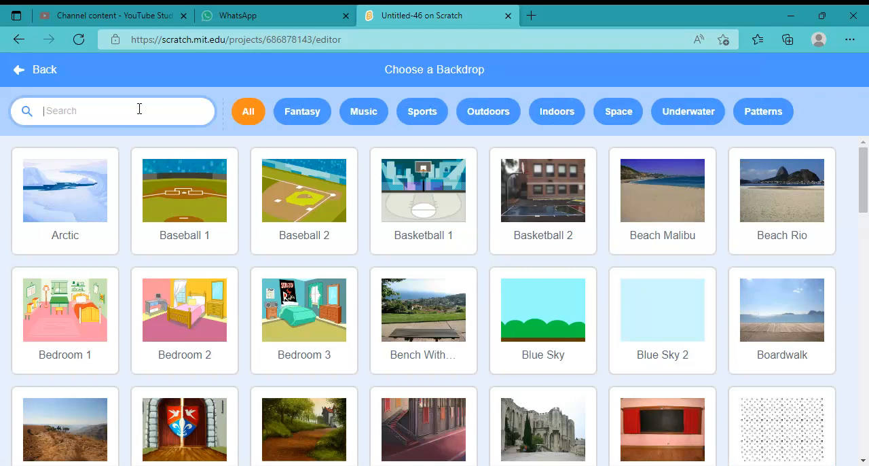
type("colorful")
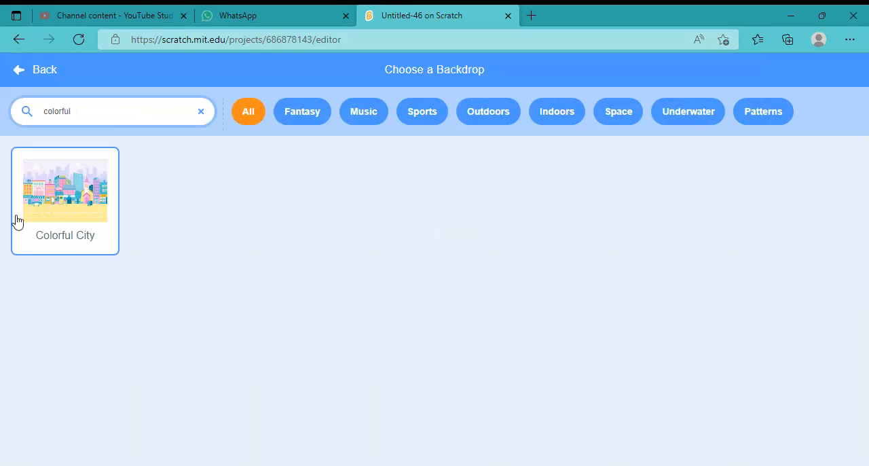
left_click(71, 196)
left_click(71, 196)
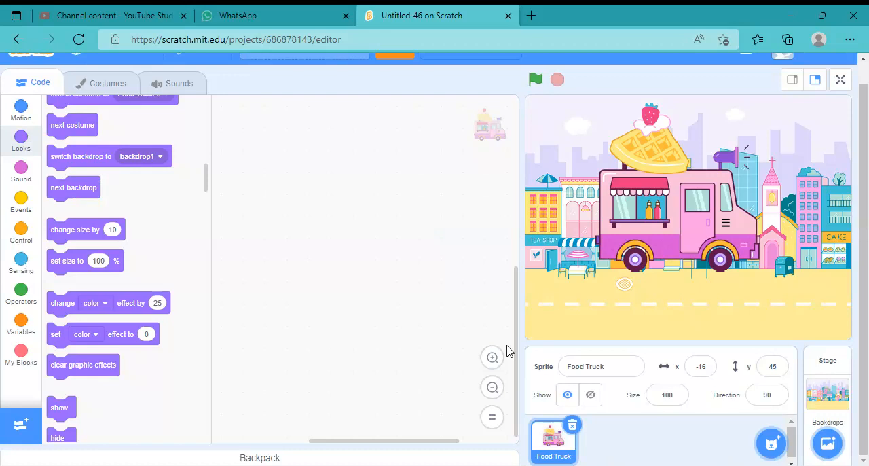
Set the Food Truck's size to 50 and move it onto the road at about x -2, y -102
left_click(646, 393)
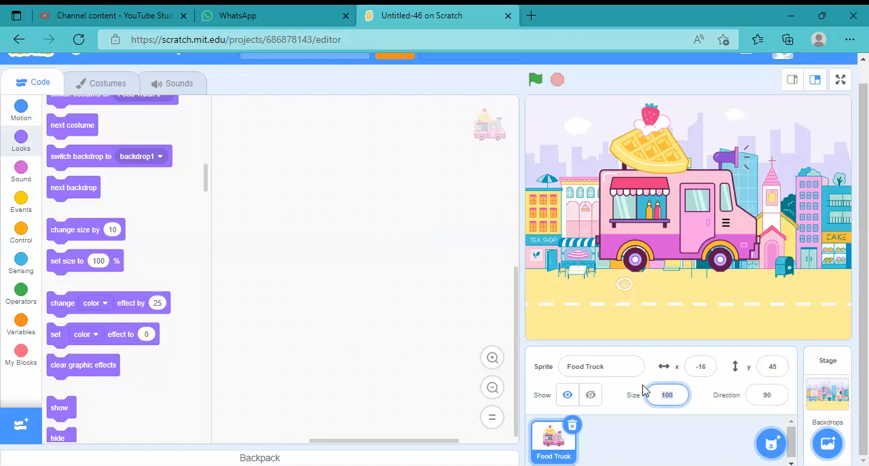
type("50")
left_click(635, 411)
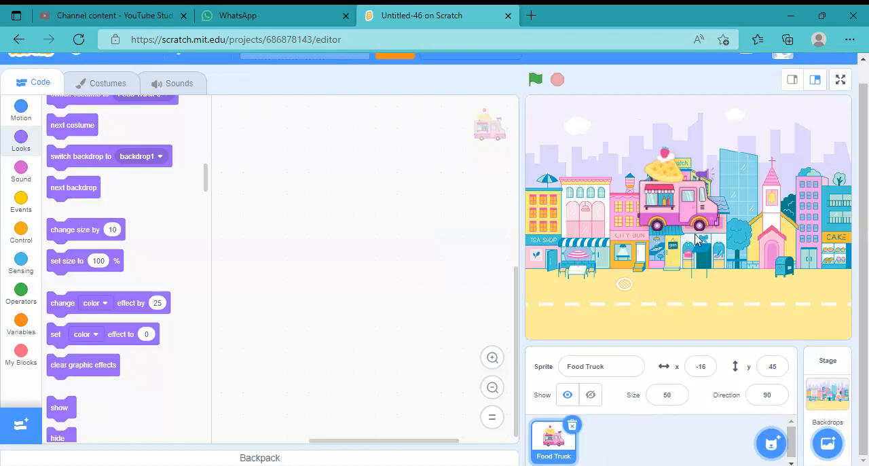
left_click_drag(692, 190, 700, 298)
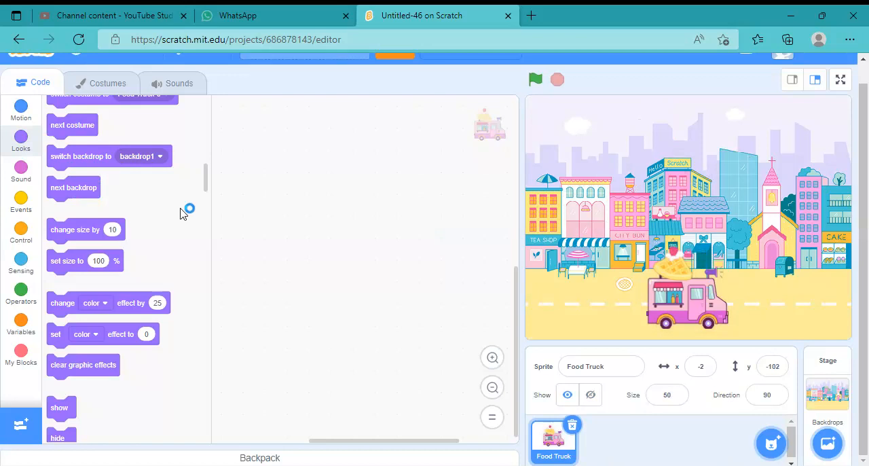
Open the Food Truck-a costume for editing and convert it to bitmap
left_click(102, 89)
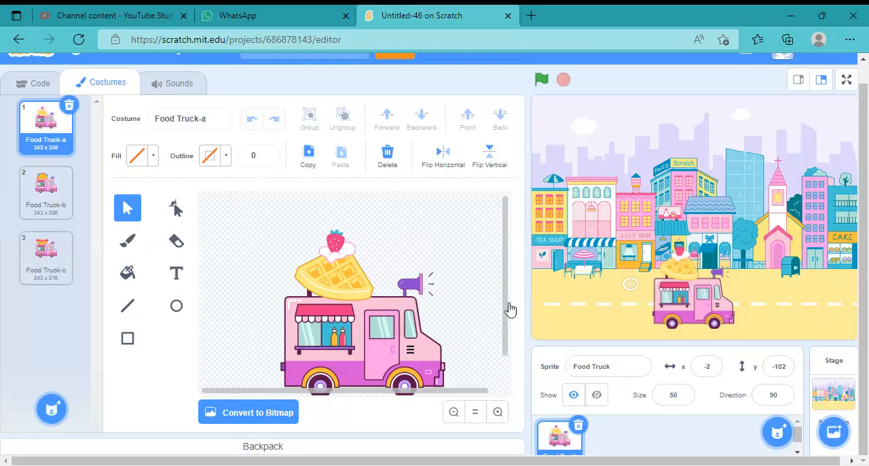
scroll(510, 309, "down", 2)
left_click_drag(506, 310, 505, 299)
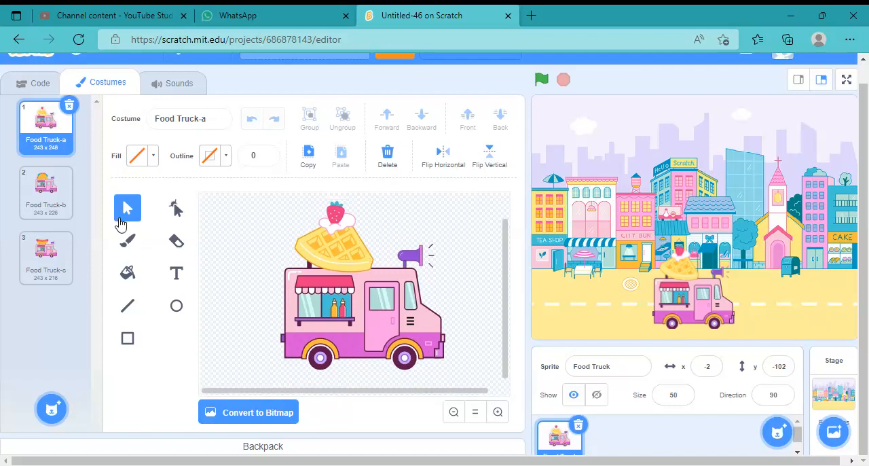
left_click(279, 414)
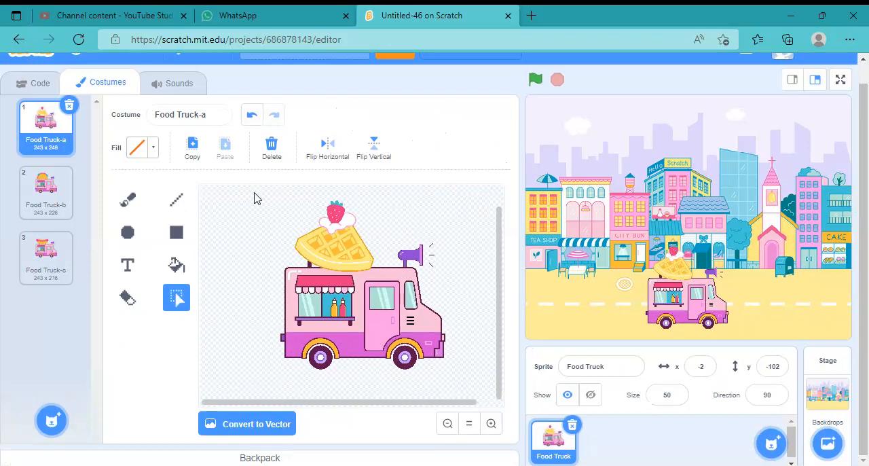
Pixelate the whole food truck drawing by shrinking it to 32 x 33 and enlarging it again to 262 x 266
left_click_drag(254, 188, 474, 384)
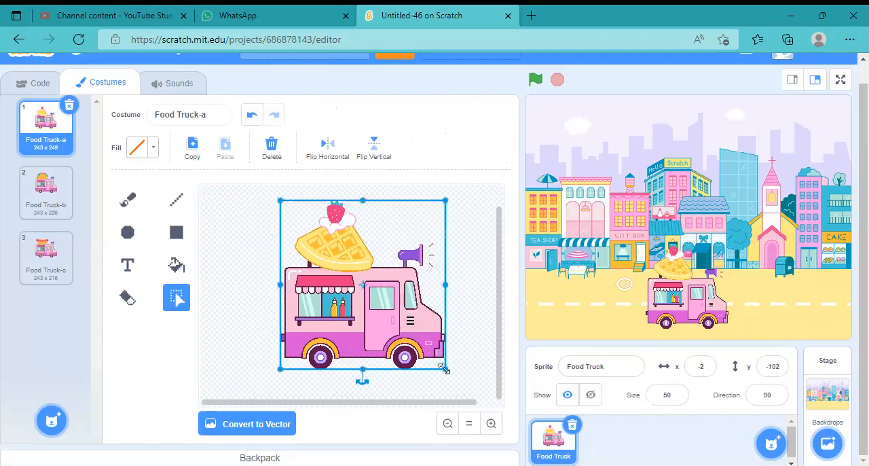
left_click_drag(370, 292, 301, 224)
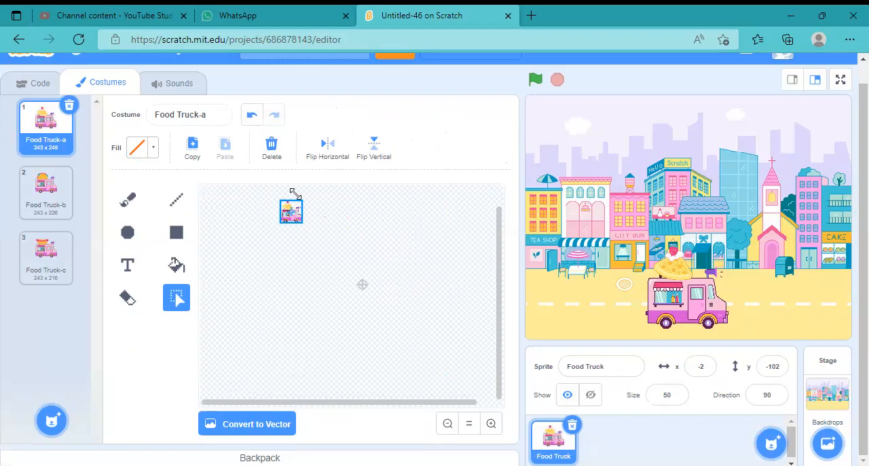
left_click(337, 354)
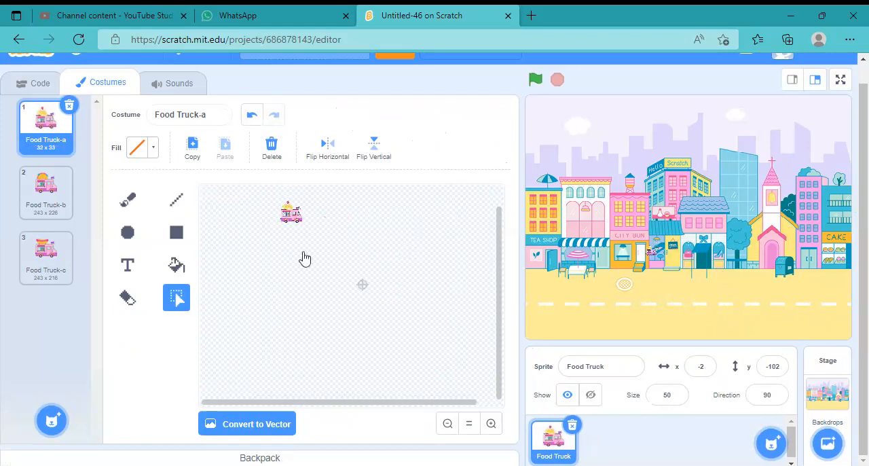
left_click_drag(273, 194, 305, 228)
left_click_drag(303, 224, 451, 382)
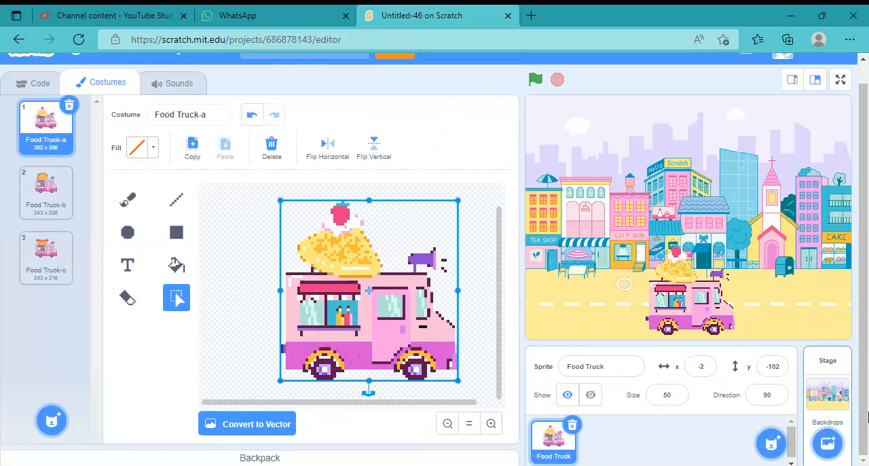
Switch from the Food Truck sprite to the Stage and open its code
left_click(828, 395)
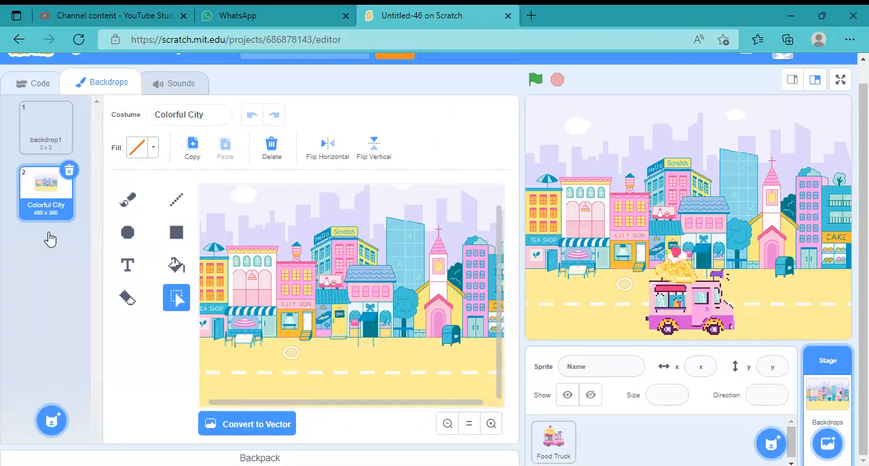
left_click(34, 82)
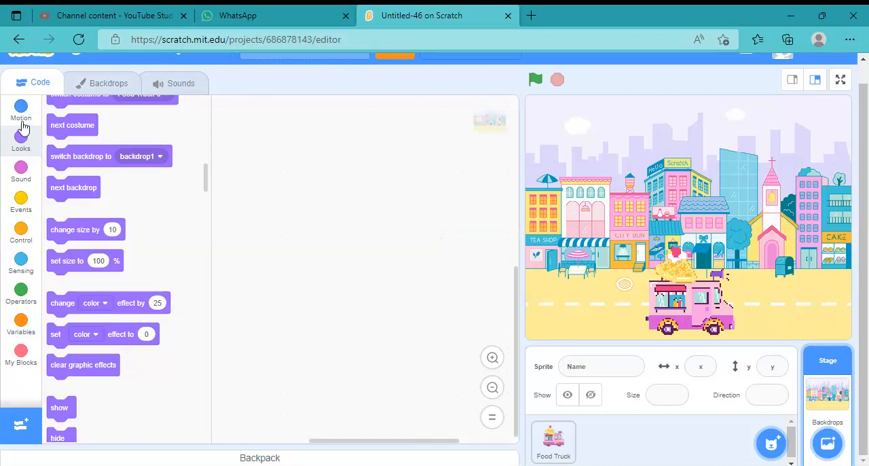
scroll(68, 326, "down", 3)
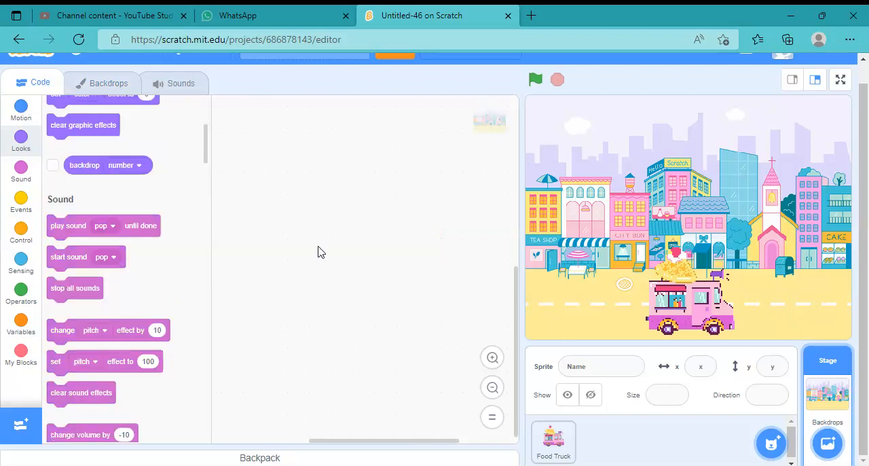
left_click_drag(102, 329, 373, 238)
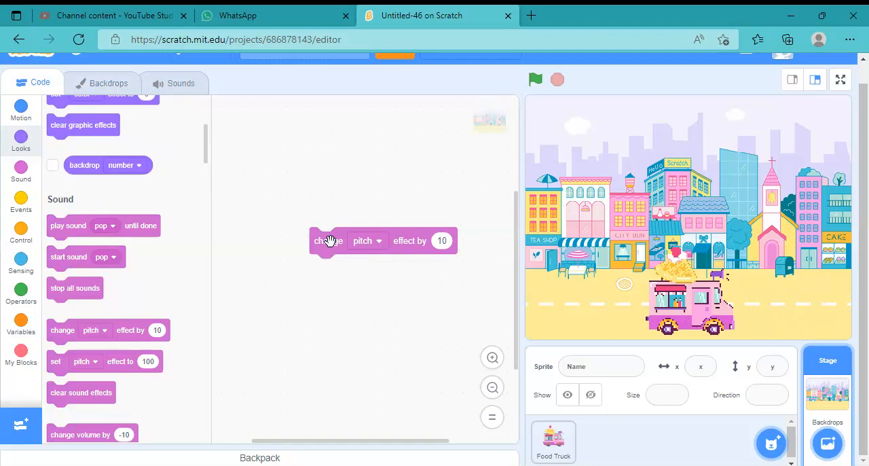
left_click_drag(330, 241, 65, 262)
Add a set effect block to the Stage's code, set it to pixelate at 25, and run it on the backdrop
scroll(207, 139, "up", 2)
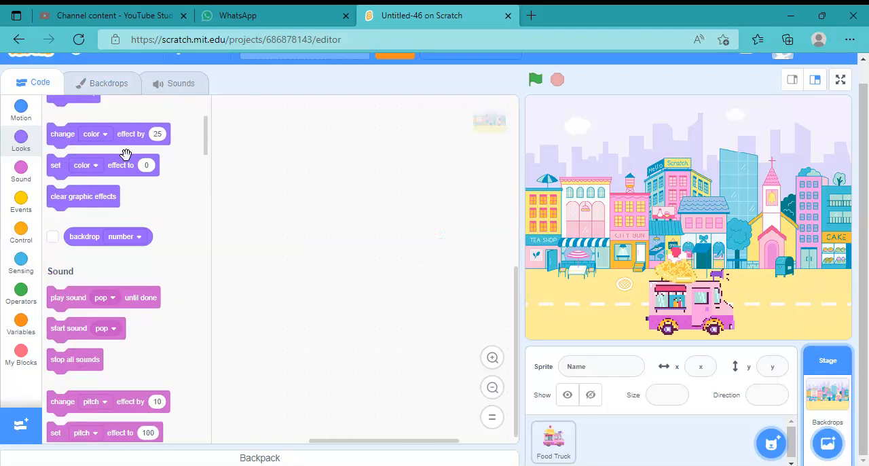
scroll(125, 154, "up", 1)
left_click_drag(125, 175, 380, 233)
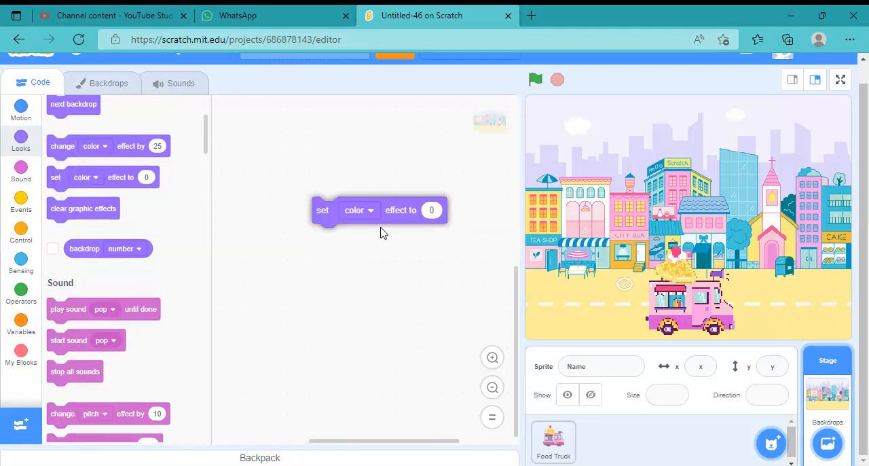
left_click(367, 210)
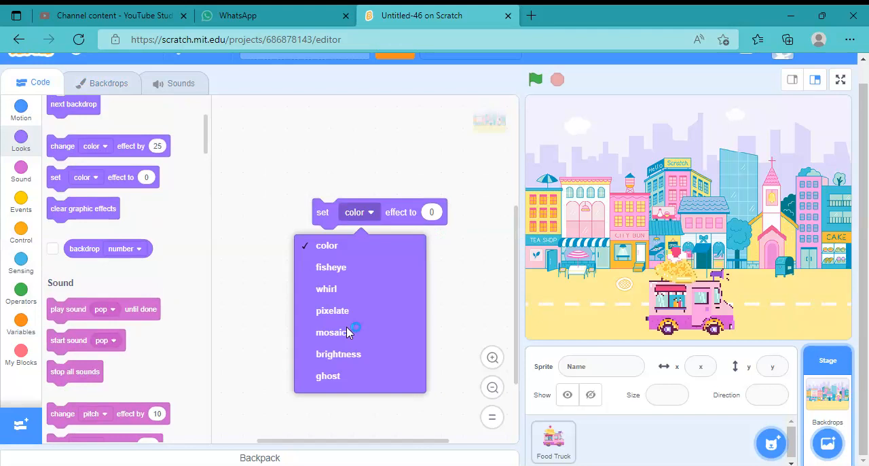
left_click(336, 310)
left_click(443, 212)
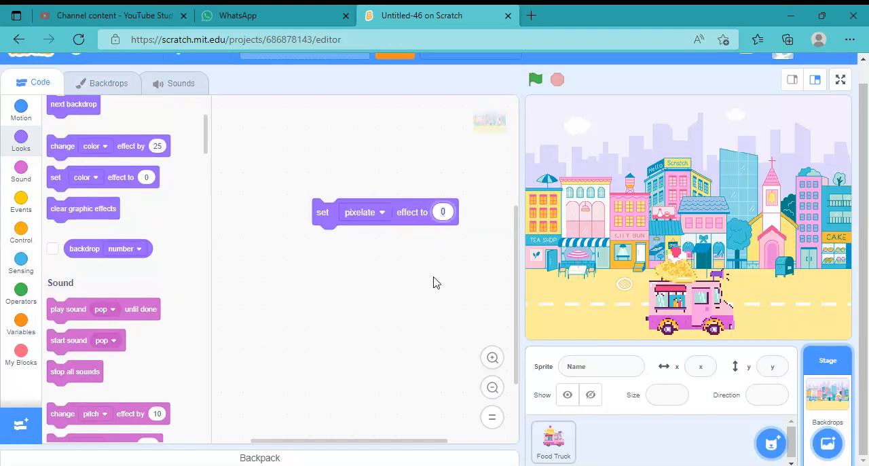
type("25")
left_click(408, 206)
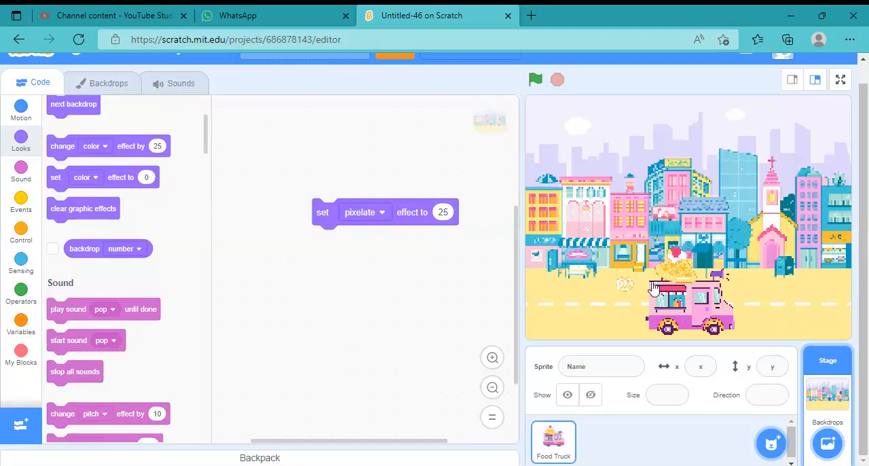
Select the Food Truck sprite and open its Food Truck-a costume for editing
left_click(687, 293)
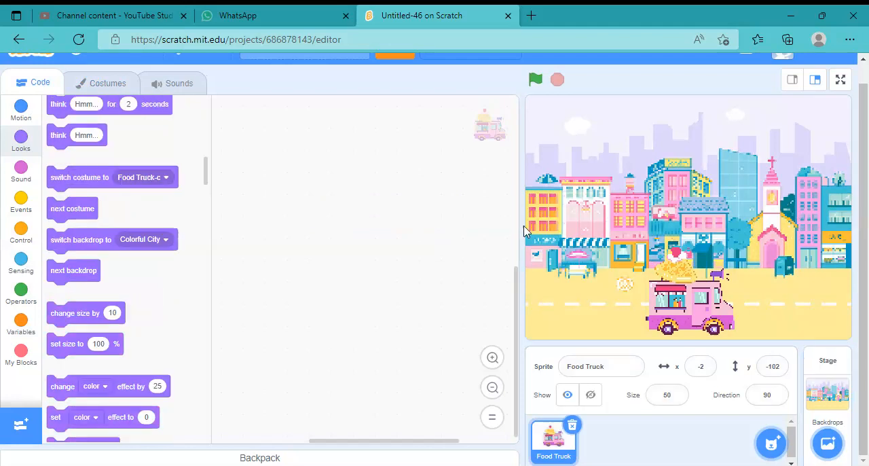
left_click(100, 89)
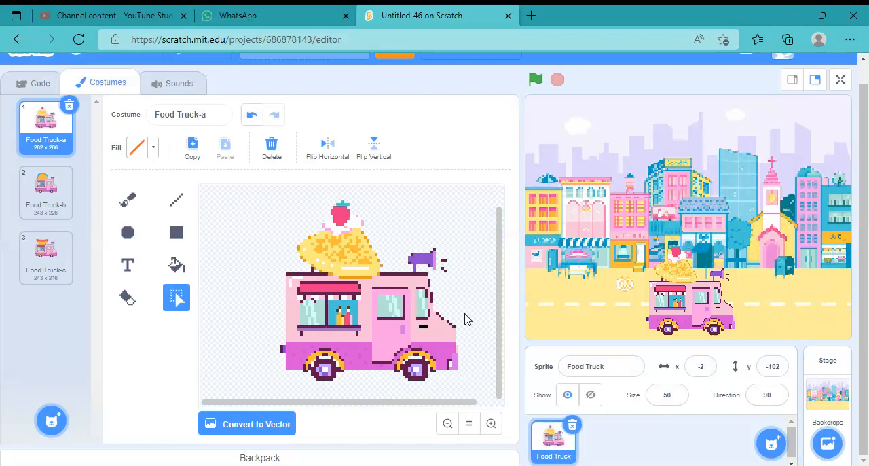
scroll(498, 280, "up", 1)
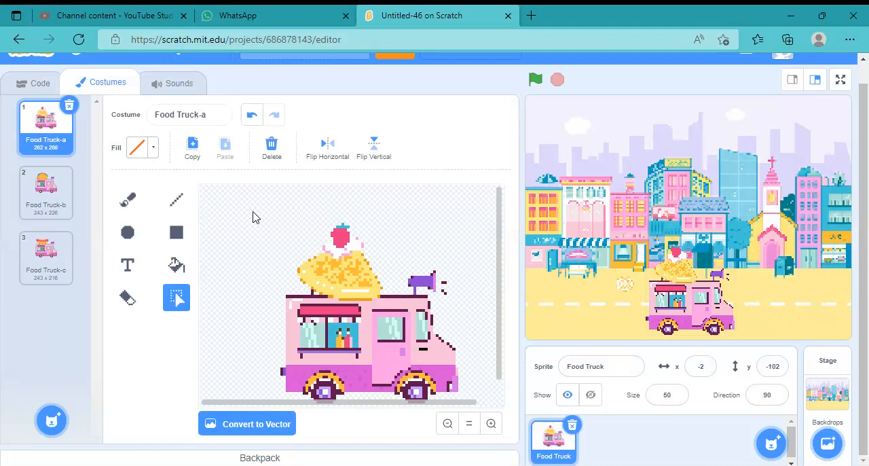
scroll(267, 201, "down", 1)
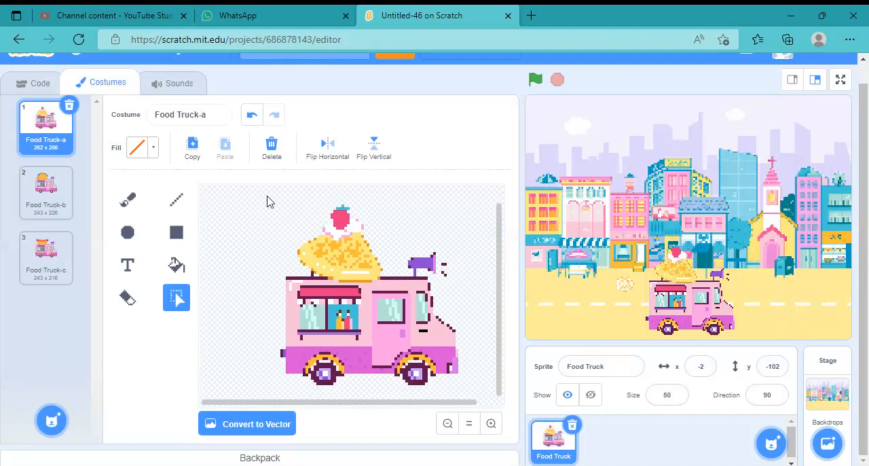
Move the whole truck drawing down and to the left on the canvas and shrink it slightly from its upper-left corner
left_click_drag(267, 196, 474, 397)
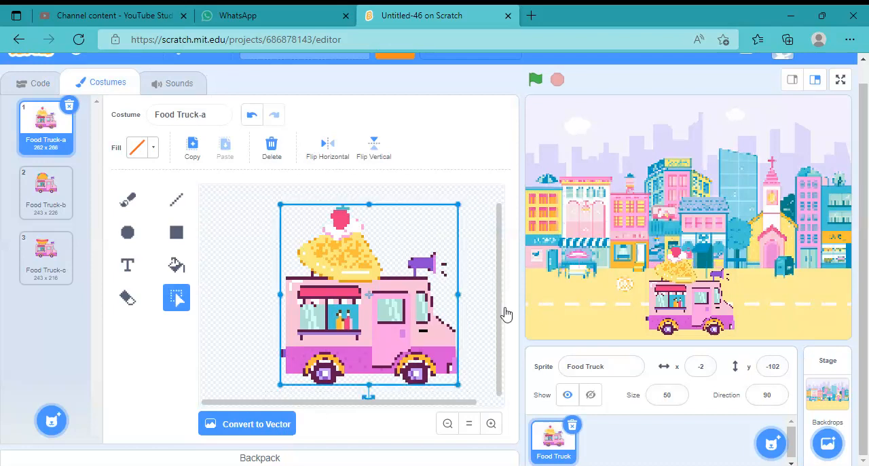
left_click_drag(505, 309, 502, 362)
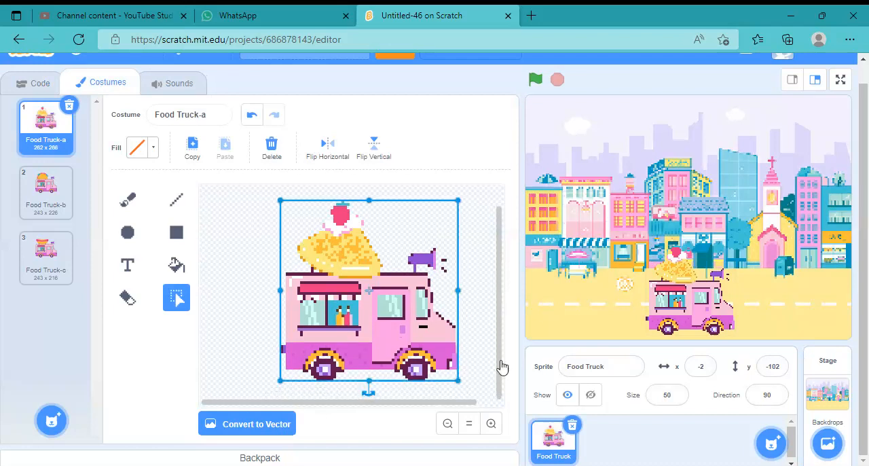
left_click_drag(362, 312, 334, 325)
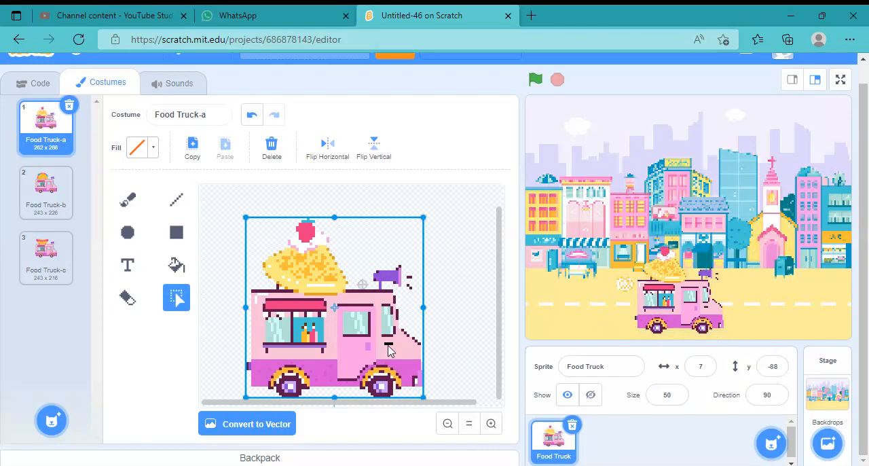
left_click_drag(373, 344, 373, 345)
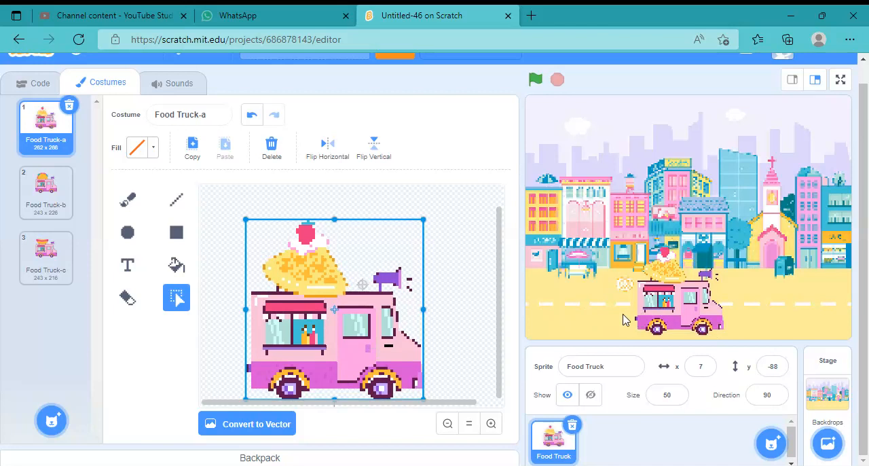
scroll(501, 396, "down", 1)
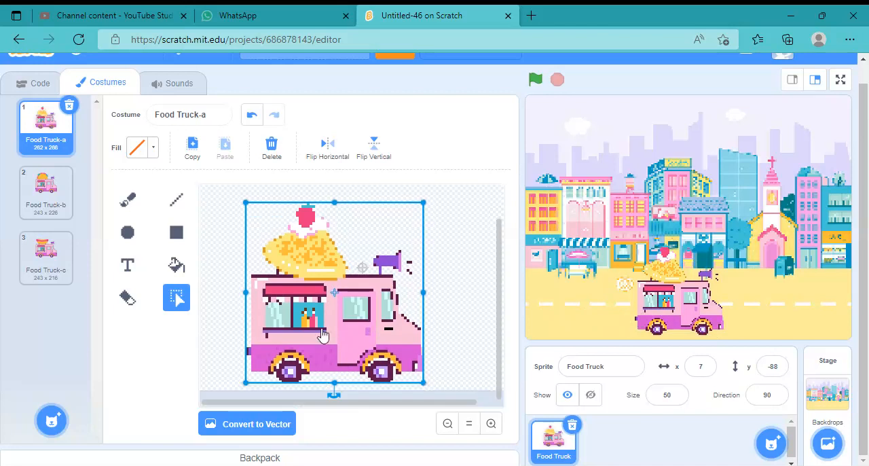
left_click_drag(322, 328, 321, 332)
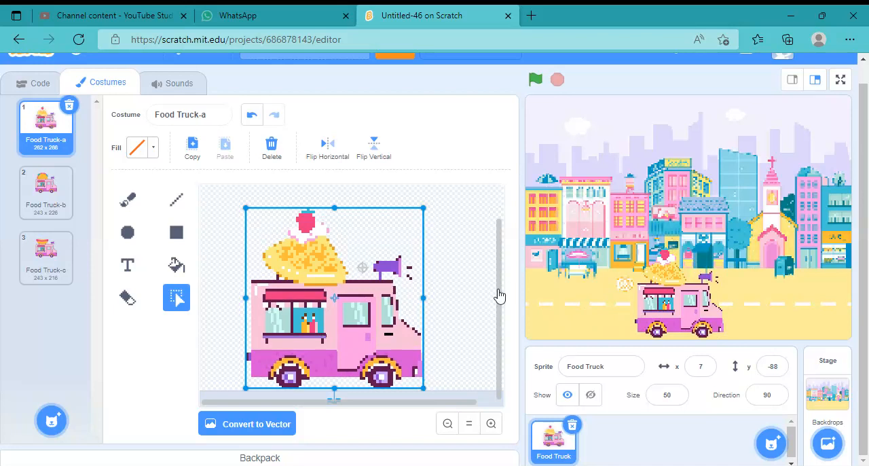
left_click_drag(500, 296, 498, 226)
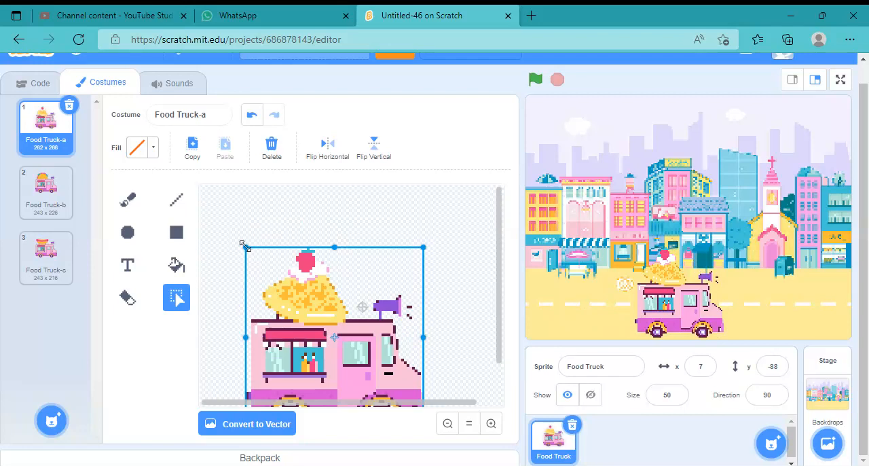
left_click_drag(246, 247, 253, 258)
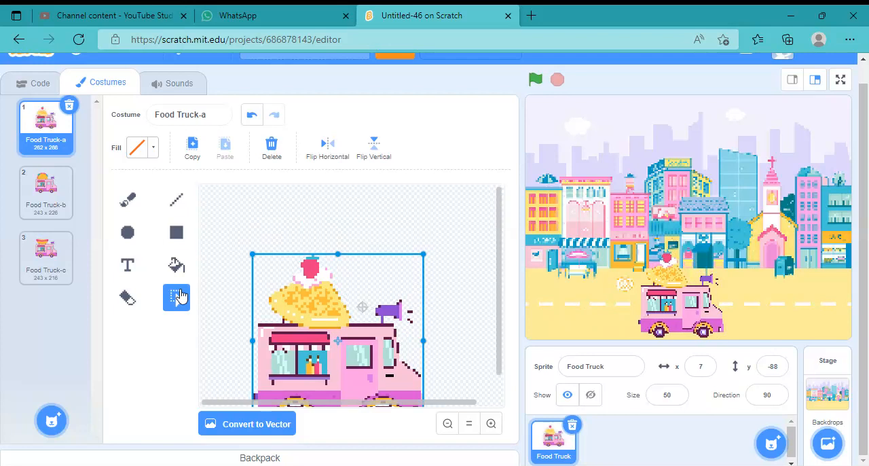
Draw a wide filled banner rectangle above the truck and recolor it bright pink with color 92, saturation 100 and brightness 100
left_click(178, 234)
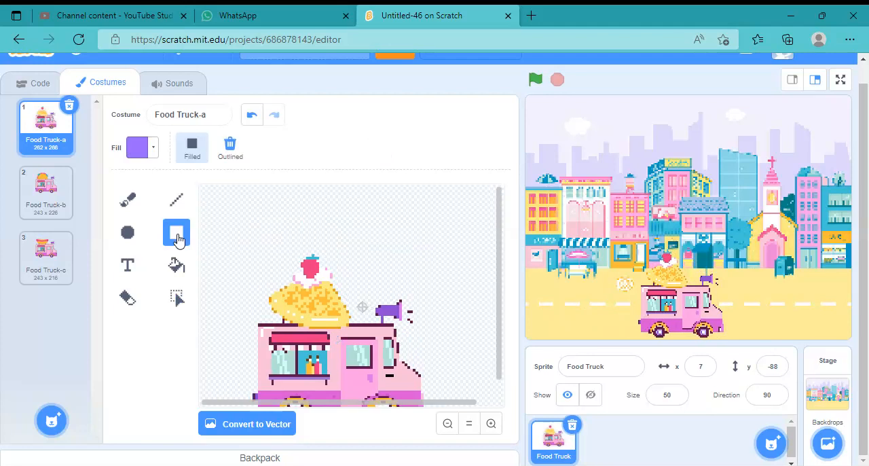
left_click_drag(215, 186, 476, 255)
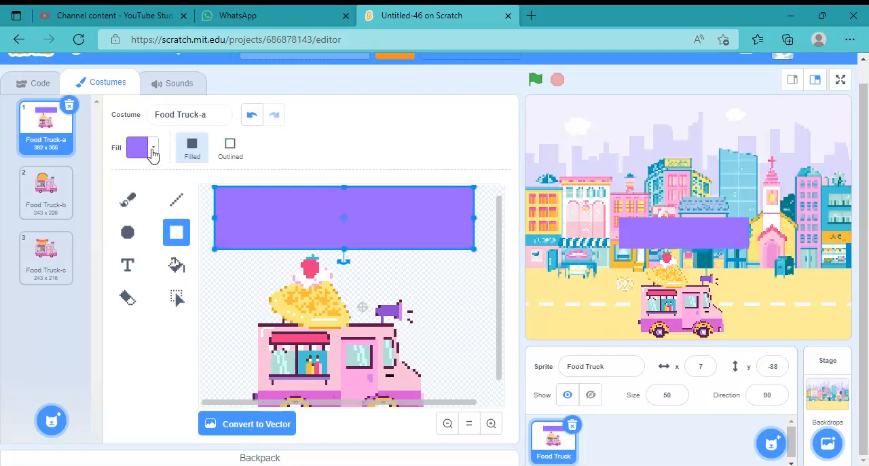
left_click(152, 153)
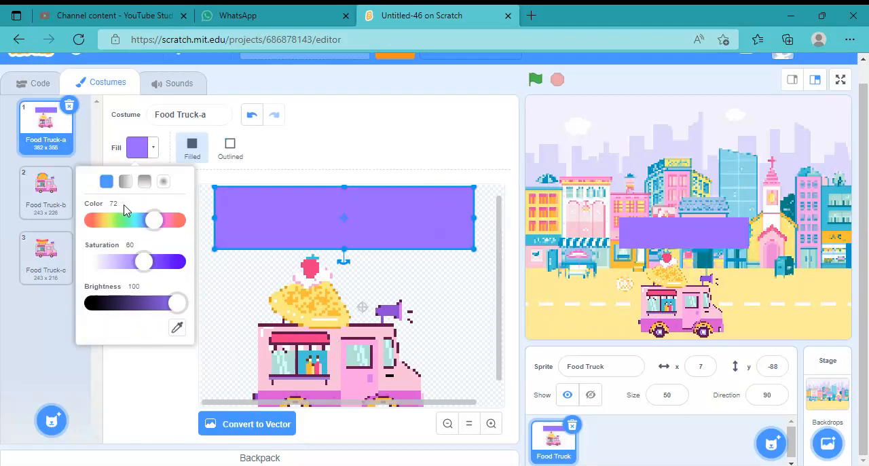
left_click_drag(155, 220, 171, 222)
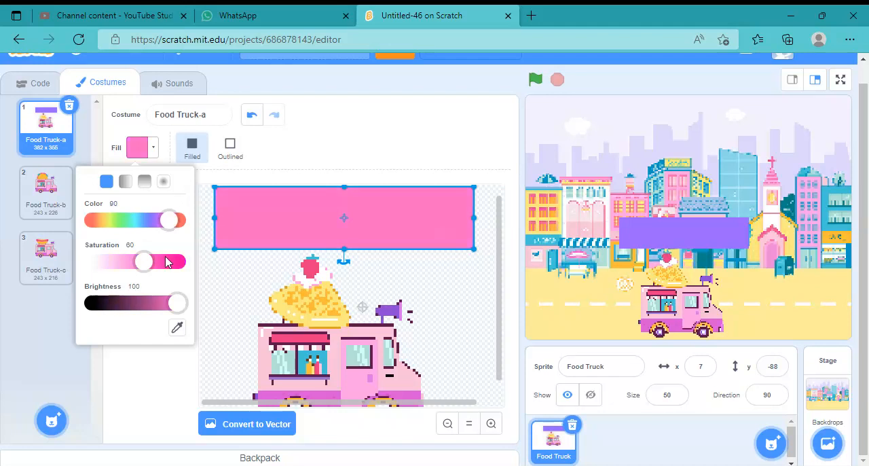
left_click_drag(168, 263, 342, 177)
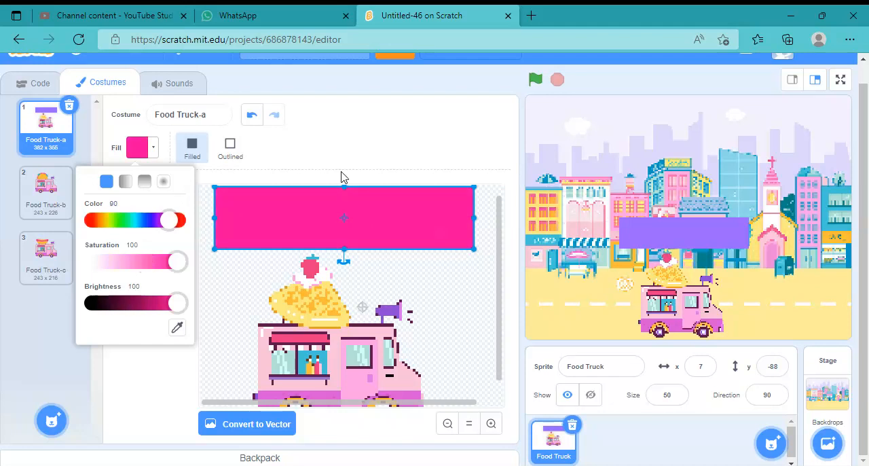
left_click_drag(170, 220, 179, 219)
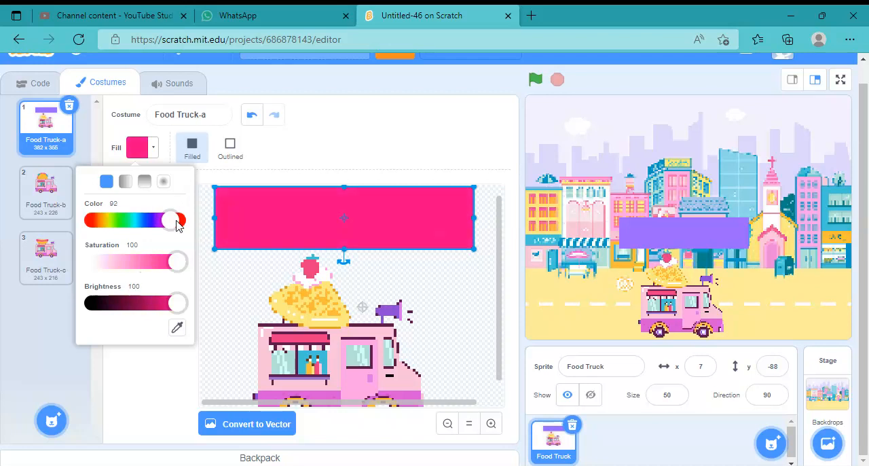
left_click(343, 152)
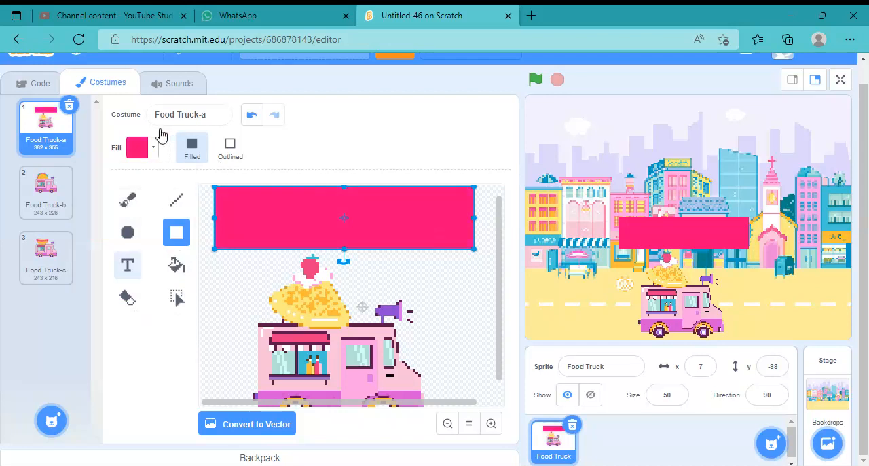
Add the white text "HAPPY MOTHERS DAY" in the Pixel font on the pink banner
key("t")
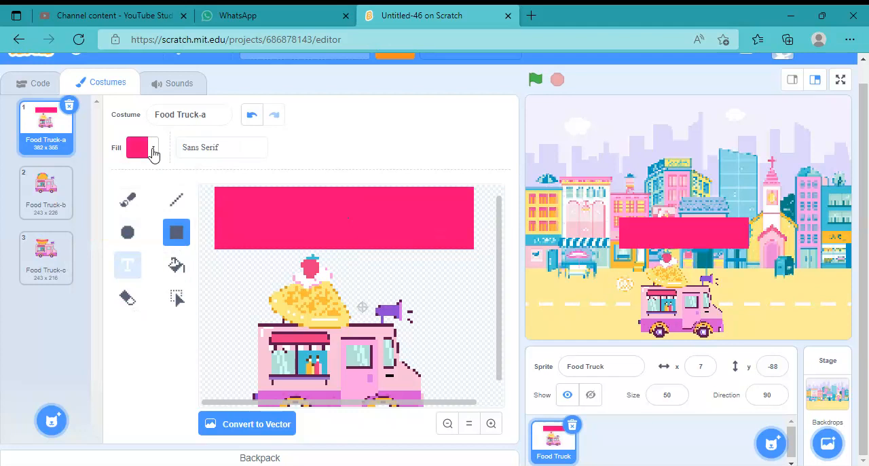
left_click(153, 153)
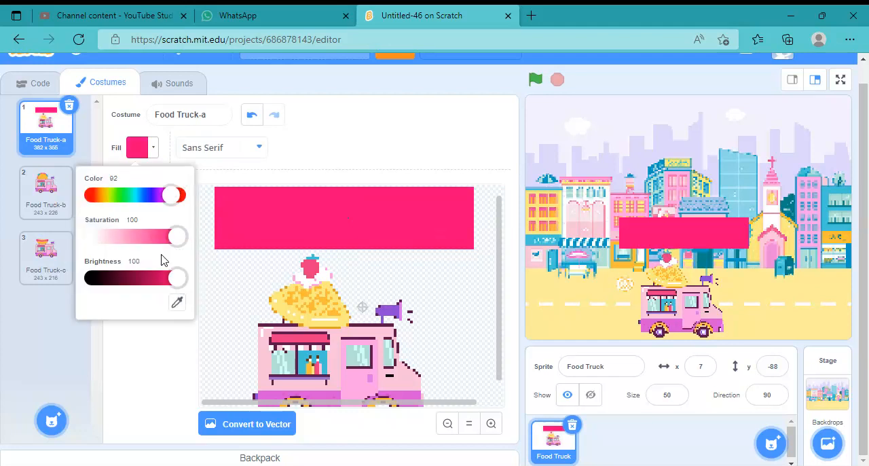
left_click_drag(178, 236, 92, 237)
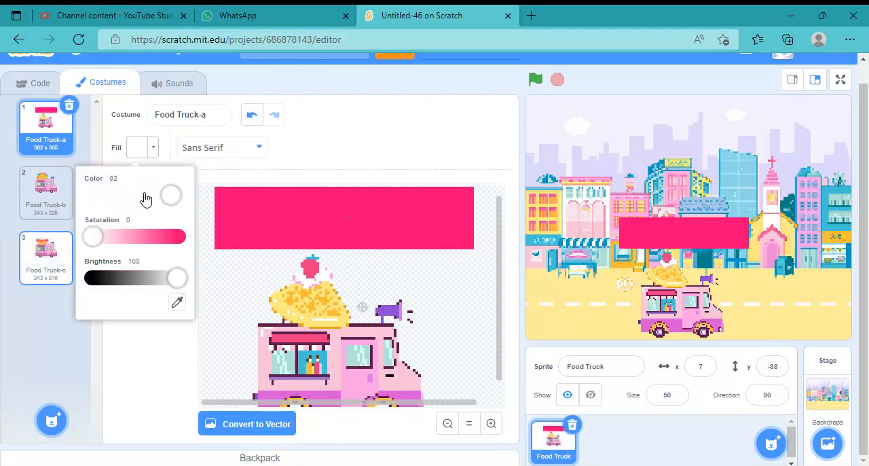
left_click(359, 126)
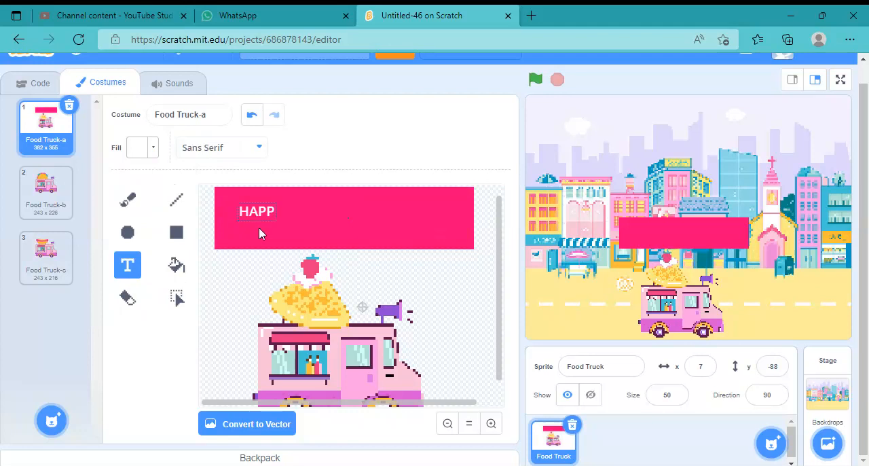
type("Y MOTHER")
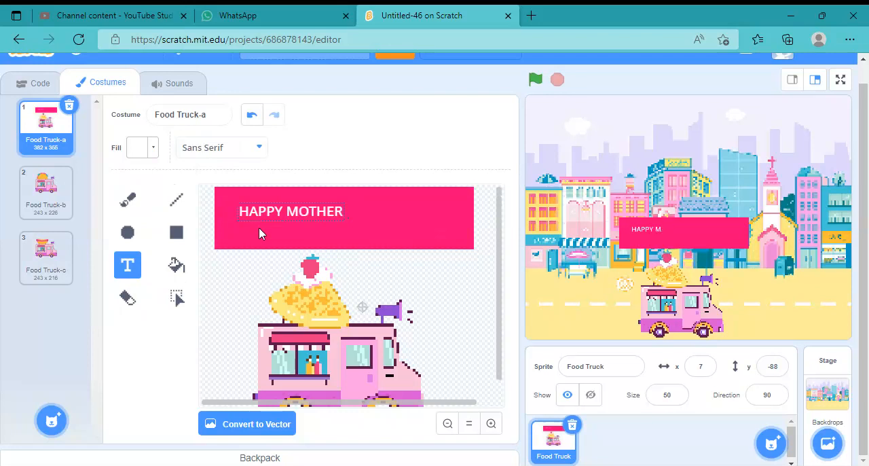
type("S DAY")
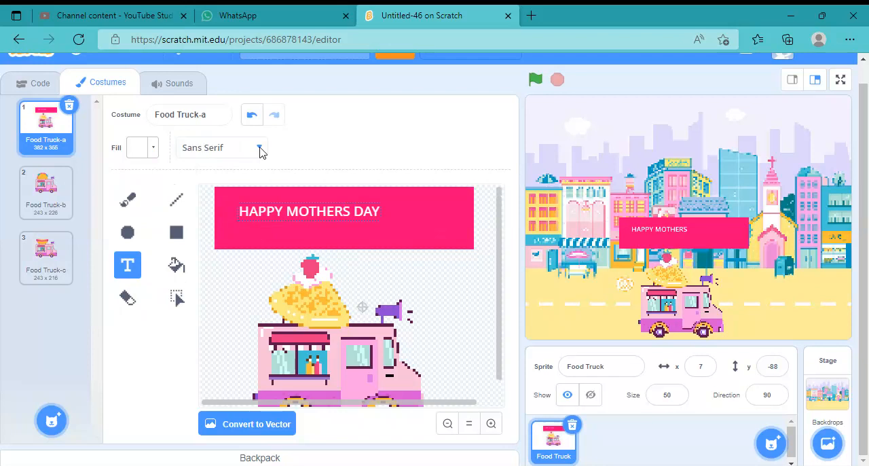
left_click(260, 150)
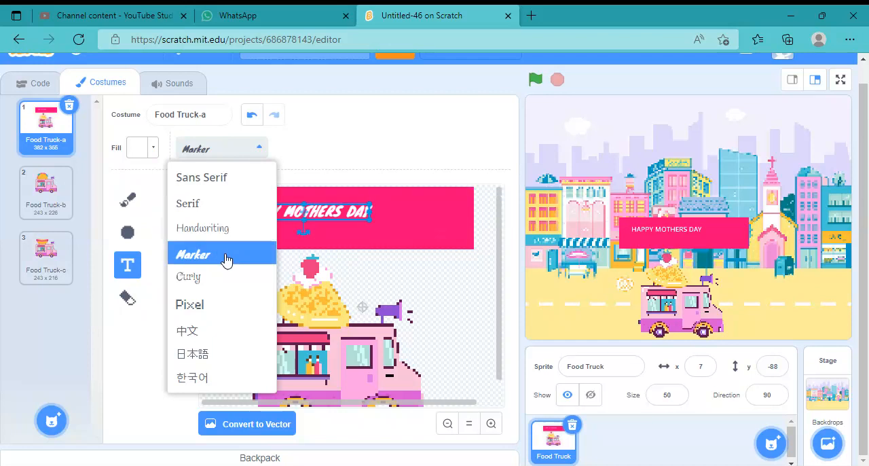
left_click(220, 309)
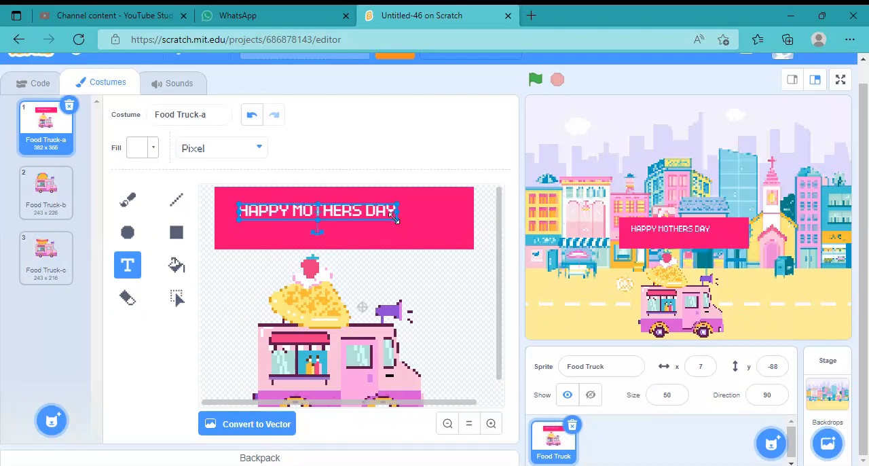
Enlarge the "HAPPY MOTHERS DAY" text until it nearly spans the pink banner, and center it there
mouse_move(395, 217)
left_mouse_down()
mouse_move(461, 224)
mouse_move(476, 237)
mouse_move(434, 240)
mouse_move(402, 222)
mouse_move(406, 229)
left_mouse_up()
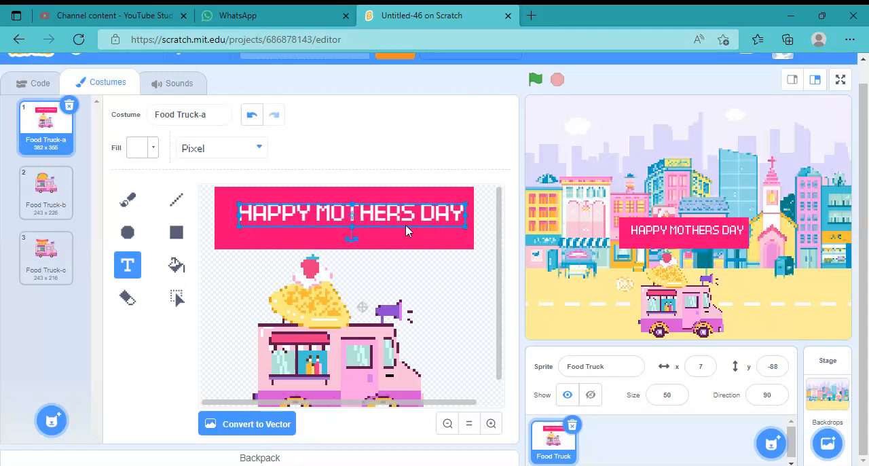
left_click_drag(351, 216, 344, 219)
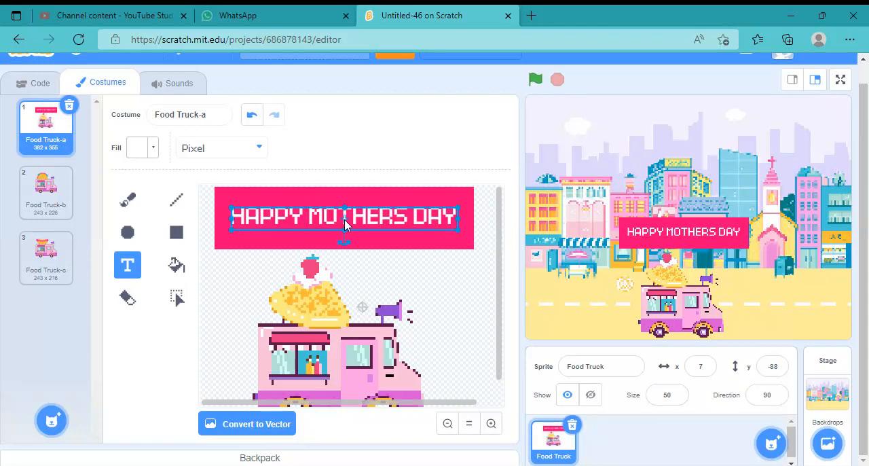
Choose the Line tool and sample the banner's pink as its fill color
left_click(175, 207)
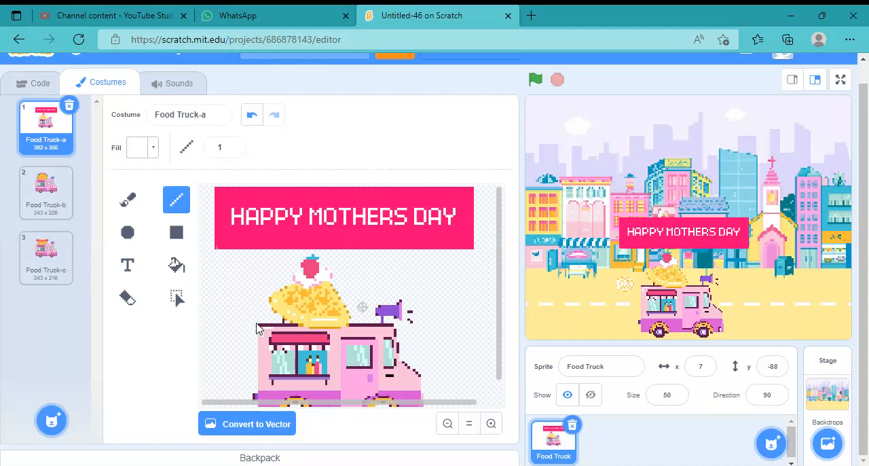
left_click(252, 117)
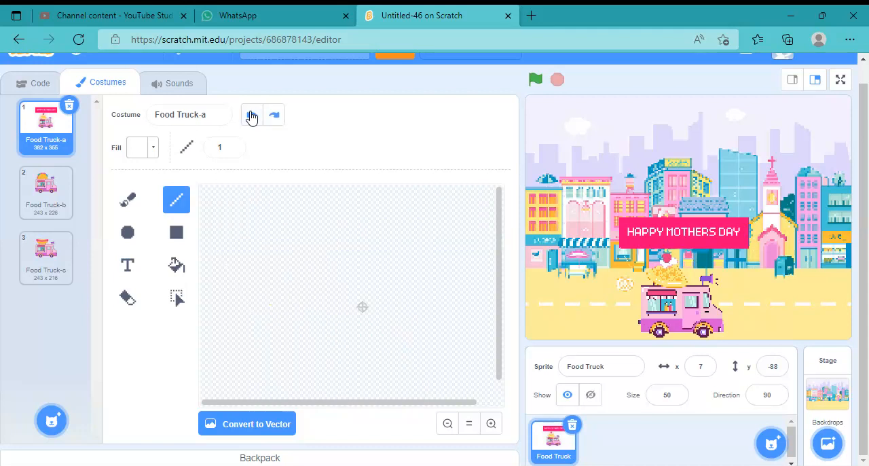
left_click(275, 116)
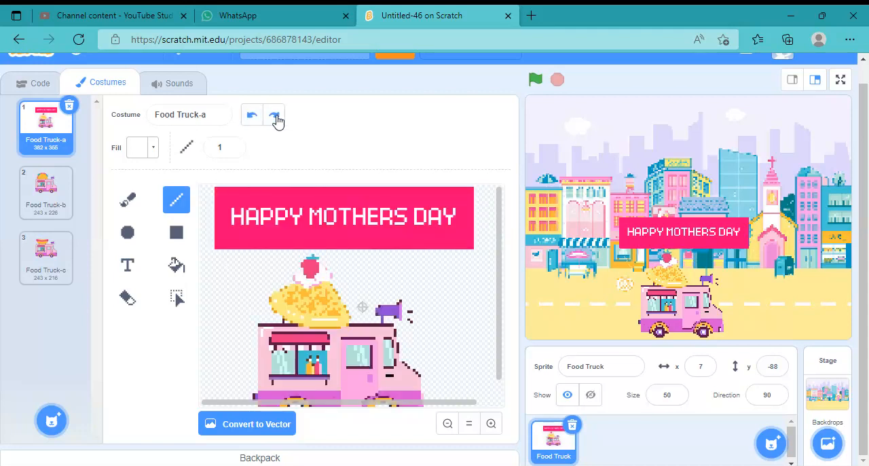
left_click(153, 149)
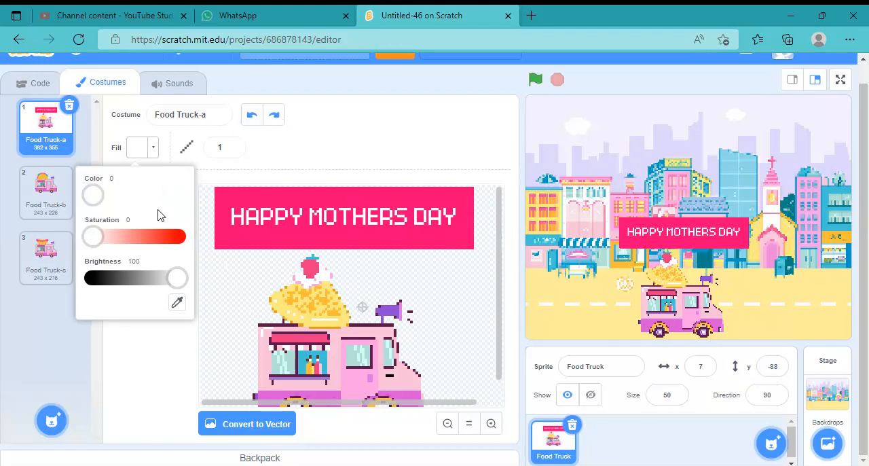
left_click(255, 117)
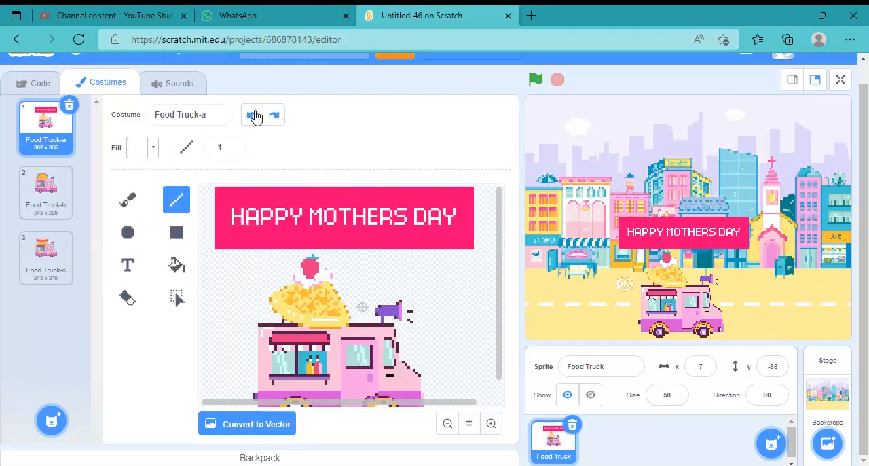
left_click(153, 149)
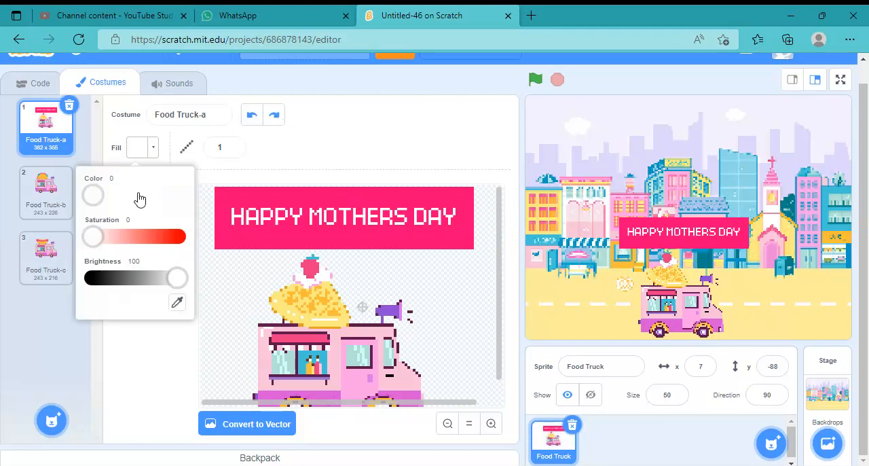
left_click(178, 304)
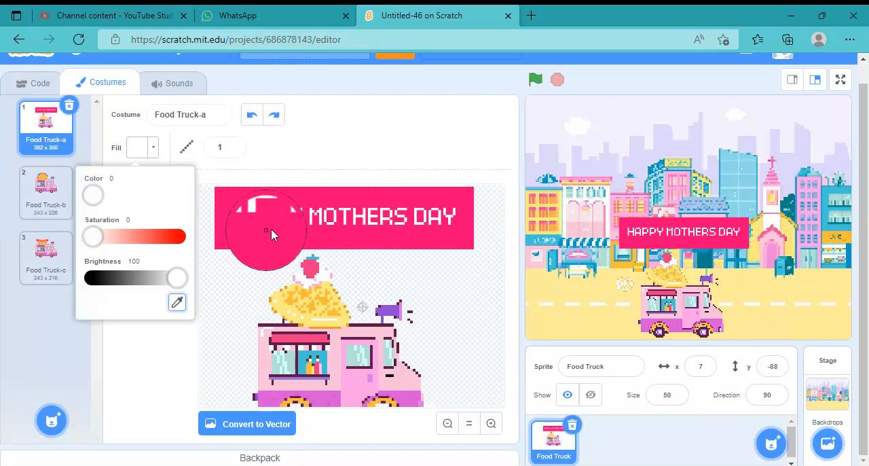
left_click(271, 231)
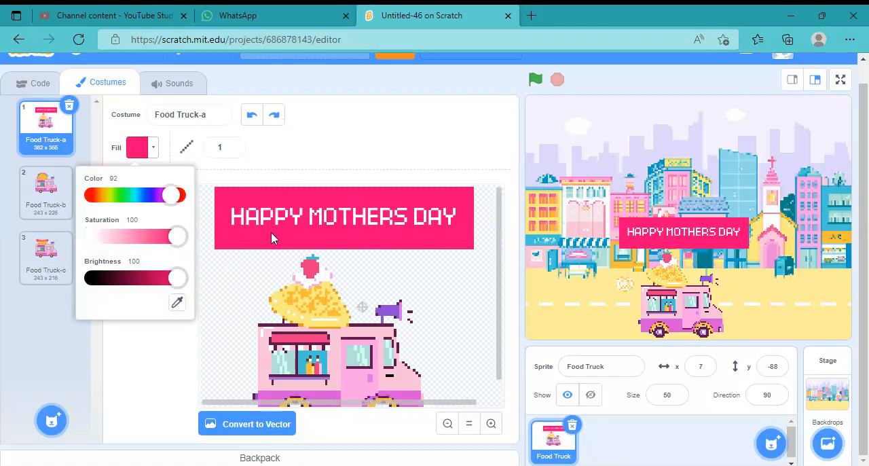
left_click(284, 151)
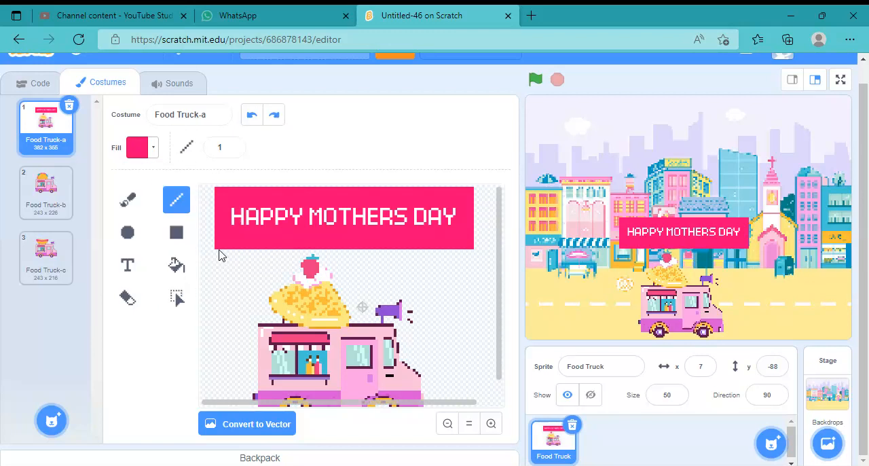
Try a pink line of thickness 1 from the banner's lower-left corner to the truck roof, and undo it
left_click_drag(217, 250, 260, 331)
key("s")
left_click_drag(222, 265, 253, 306)
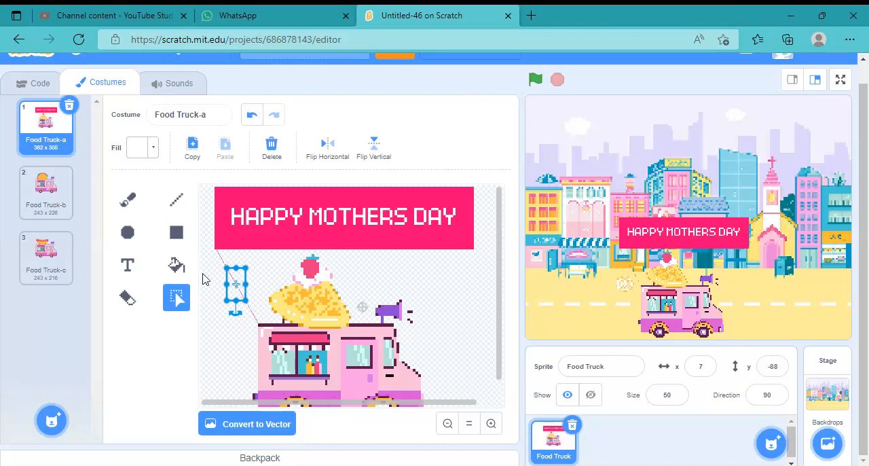
left_click(228, 275)
left_click(251, 115)
left_click(252, 114)
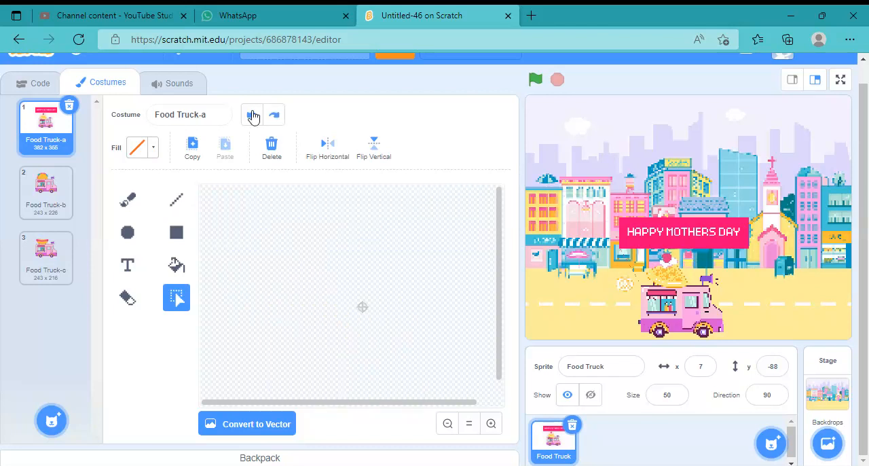
Draw two lines of thickness 10 in the banner's sampled pink from its lower corners to the truck roof's ends, and retry saving the project
left_click(176, 200)
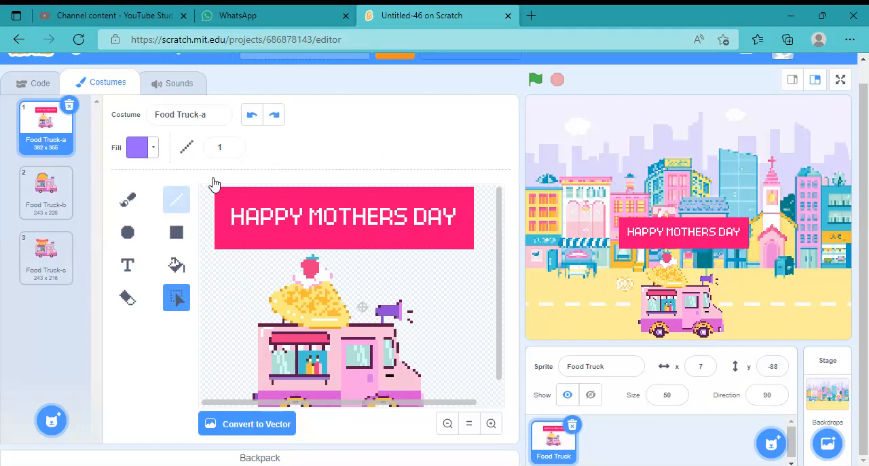
left_click(233, 148)
left_click(233, 148)
left_click(233, 148)
left_click(233, 145)
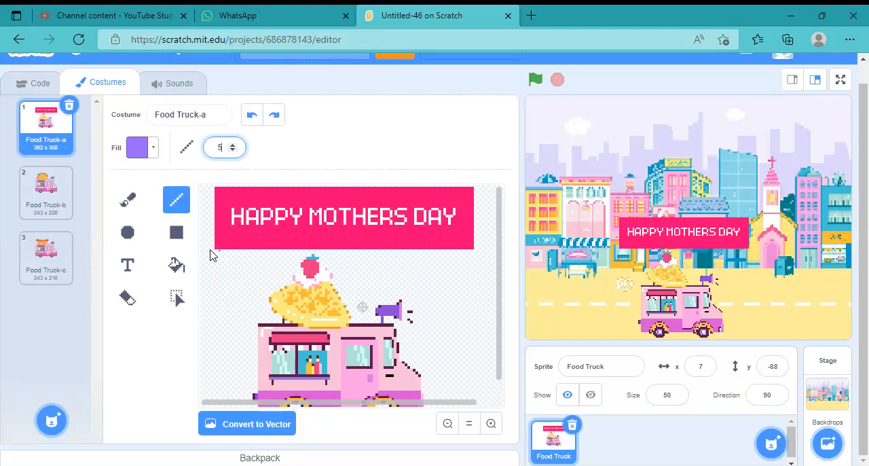
left_click(233, 145)
left_click(233, 146)
left_click(153, 149)
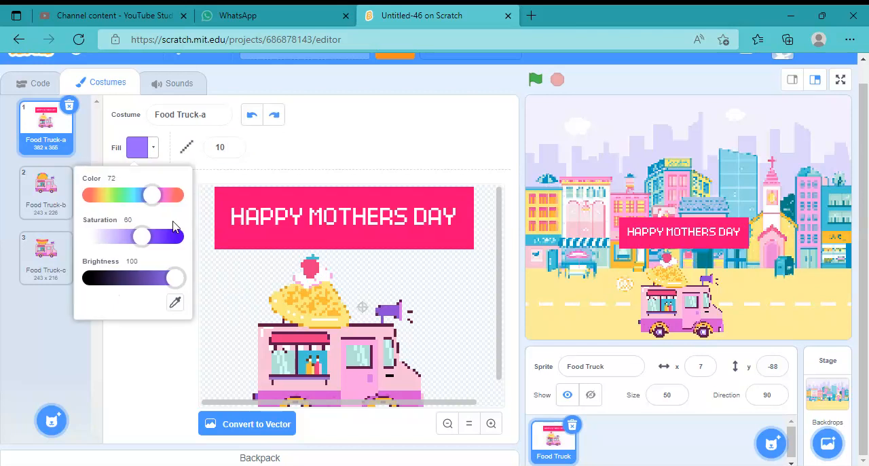
left_click(176, 304)
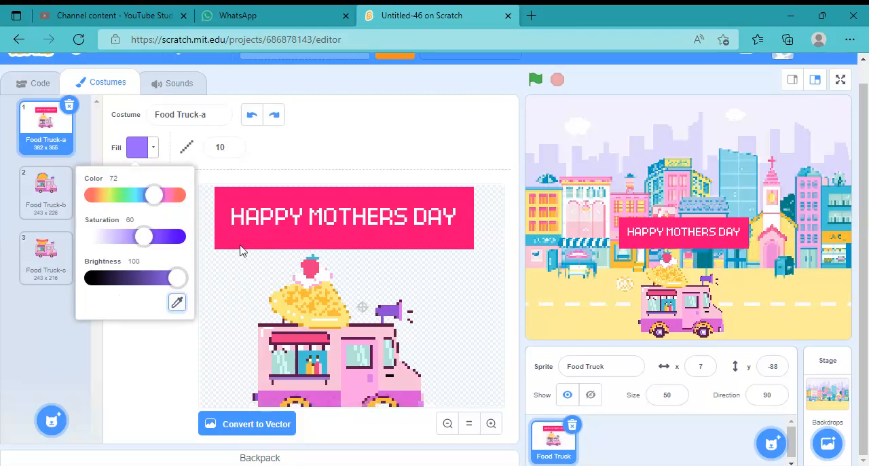
left_click(237, 238)
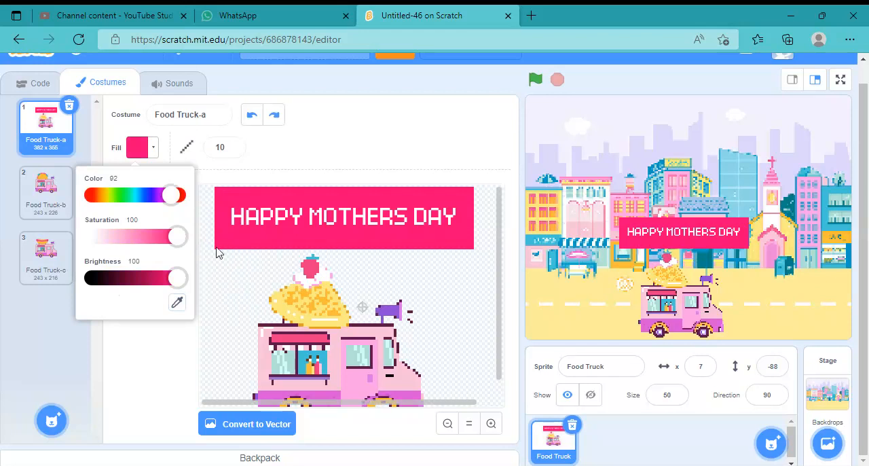
left_click_drag(217, 252, 258, 330)
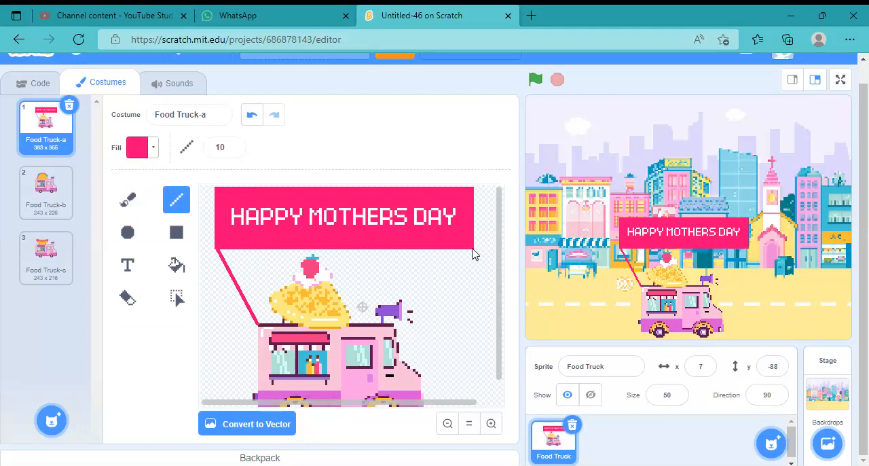
mouse_move(473, 250)
left_mouse_down()
mouse_move(442, 297)
mouse_move(407, 307)
mouse_move(396, 329)
left_mouse_up()
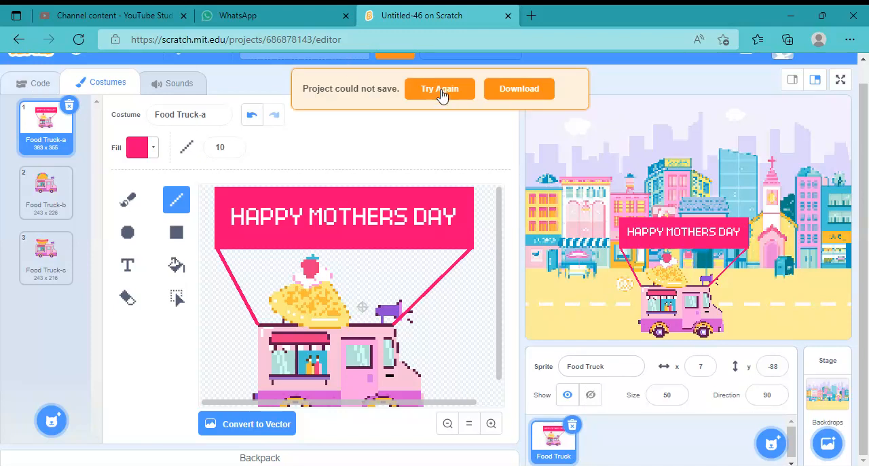
left_click(440, 93)
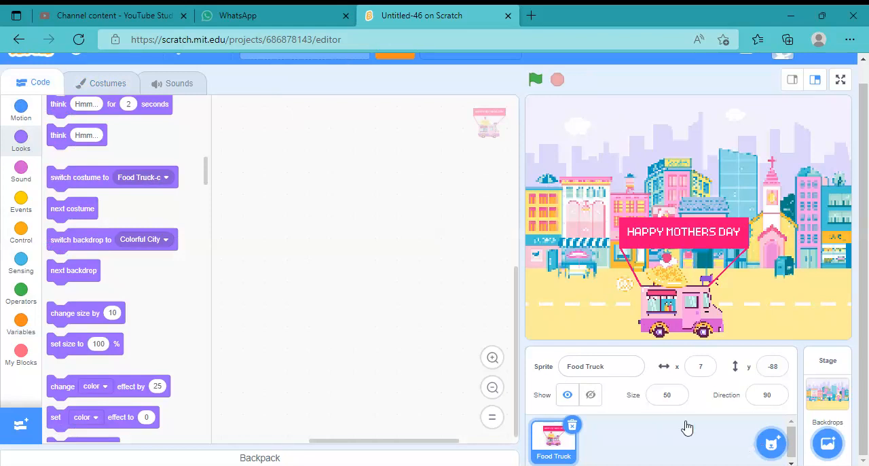
Attach a "when green flag clicked" event above the Stage's "set pixelate effect to 25" block
mouse_move(768, 448)
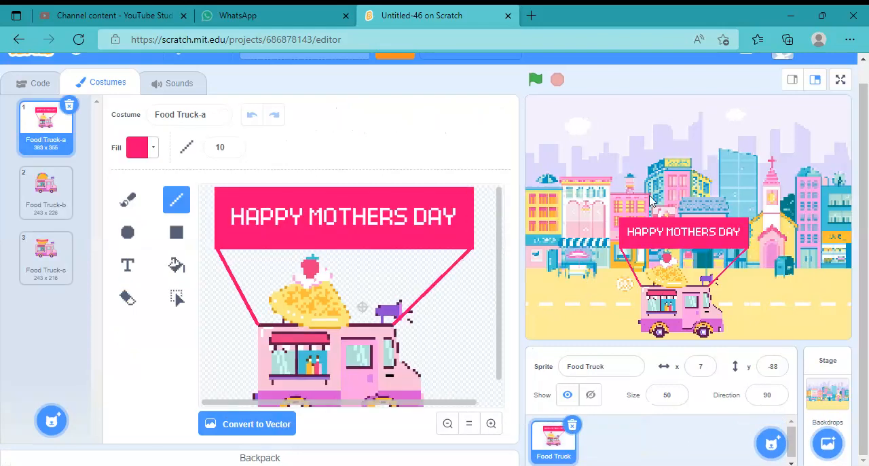
left_click(21, 85)
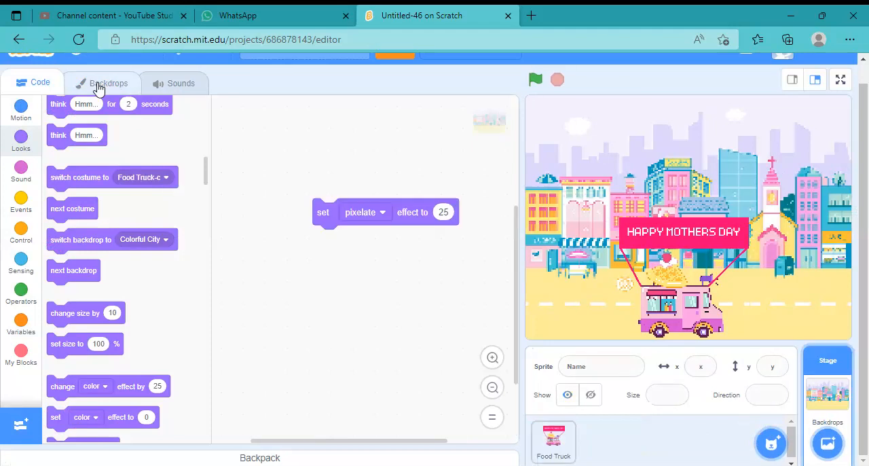
left_click(100, 84)
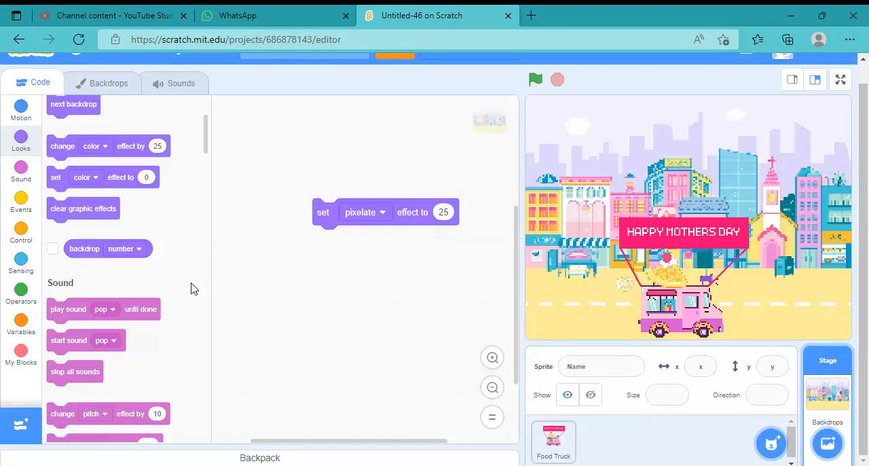
left_click(21, 199)
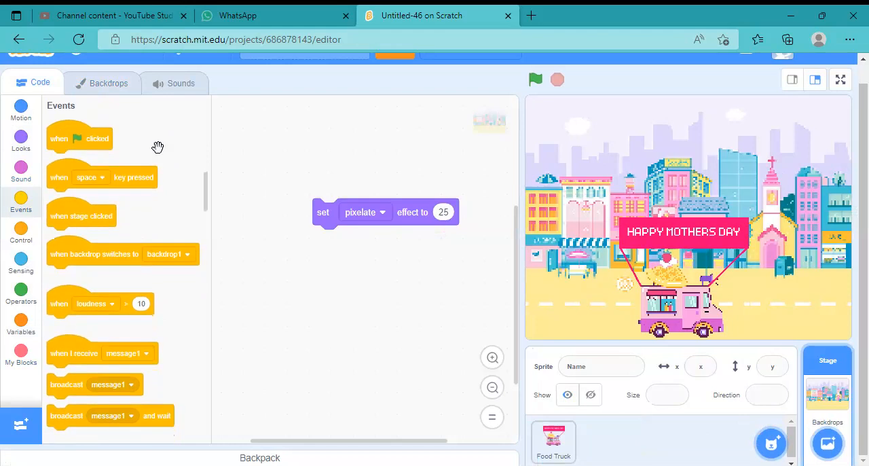
left_click_drag(315, 164, 313, 163)
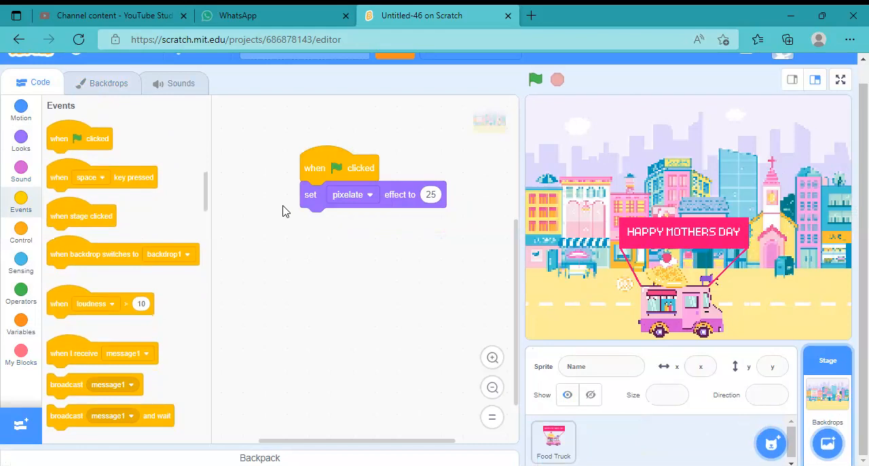
left_click(21, 139)
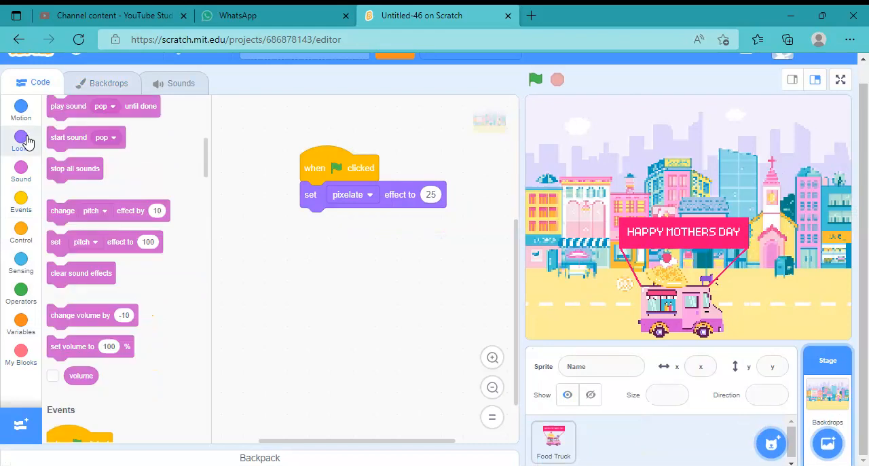
scroll(55, 143, "up", 3)
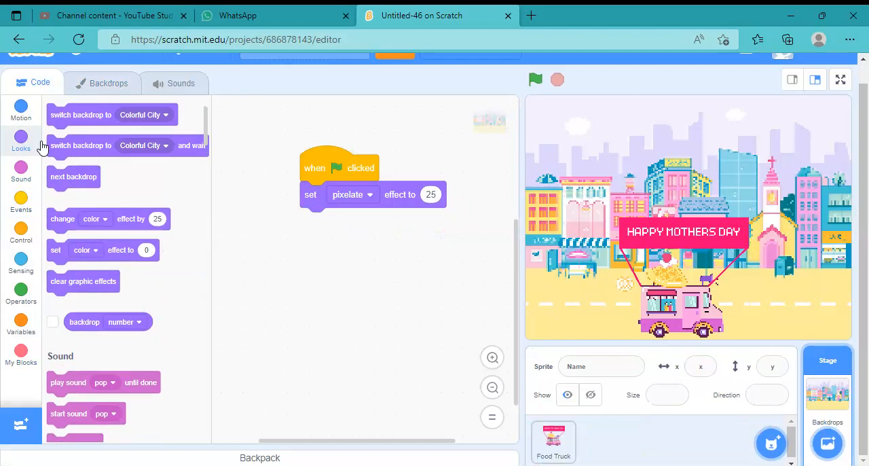
scroll(66, 138, "up", 1)
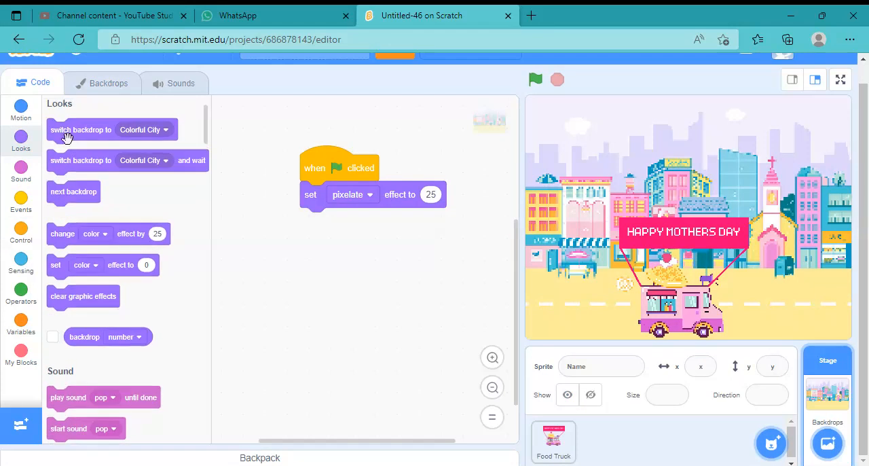
scroll(67, 138, "up", 1)
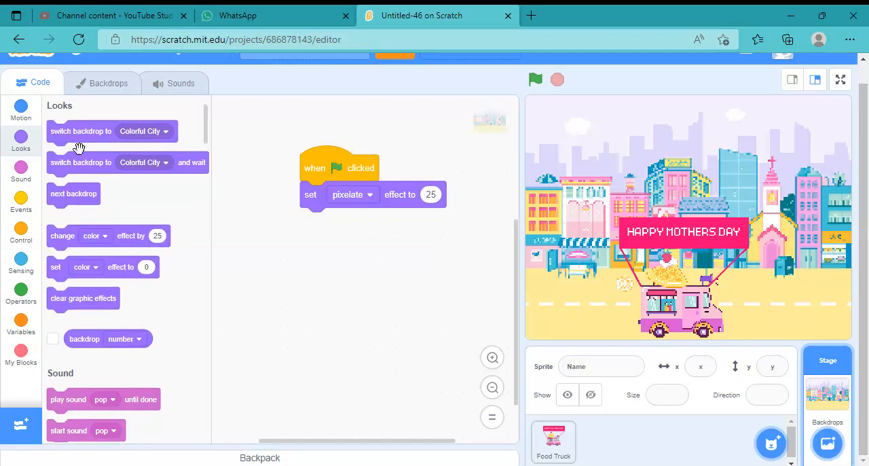
left_click(21, 110)
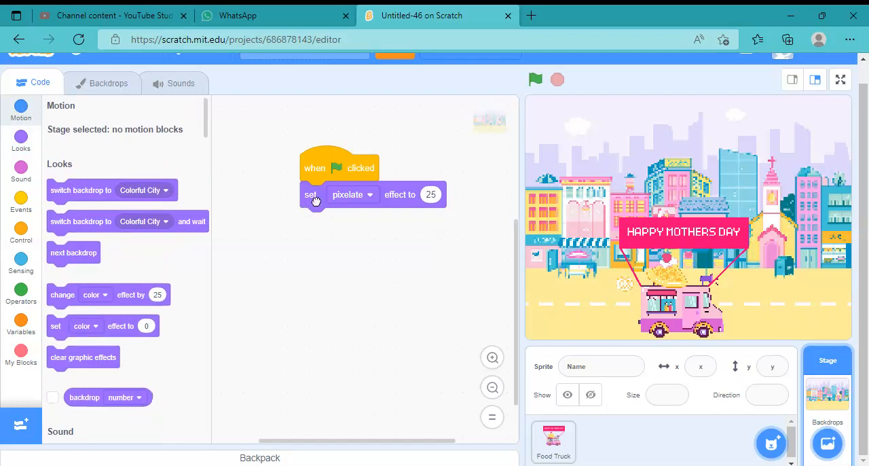
left_click_drag(317, 200, 317, 232)
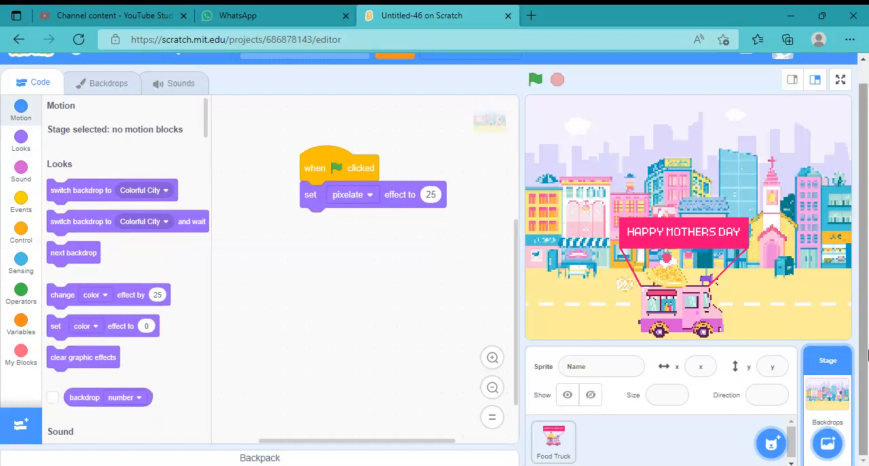
Open the Colorful City backdrop for editing and convert it to vector
left_click(122, 89)
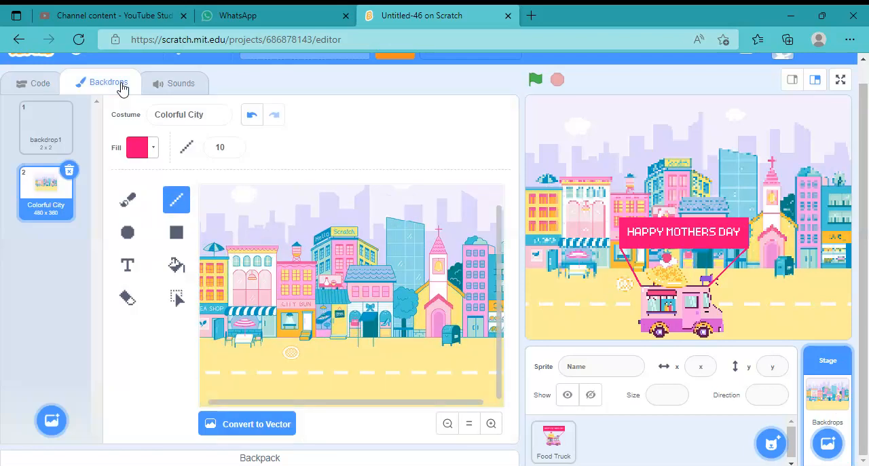
left_click(446, 424)
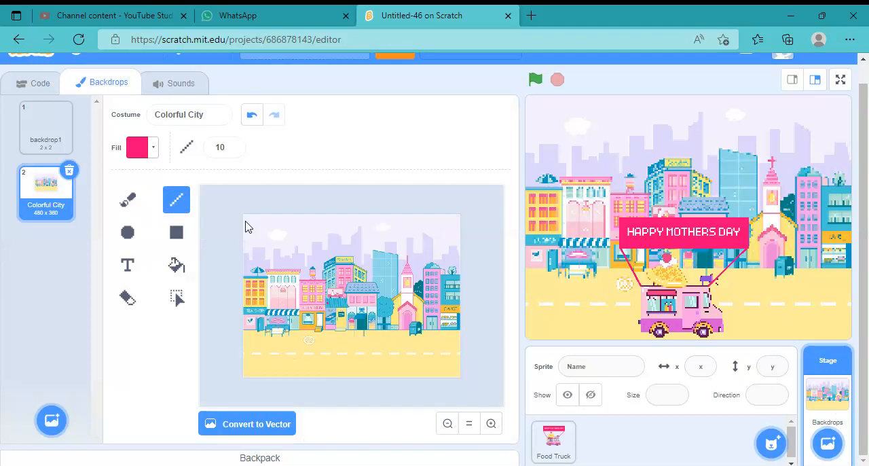
left_click(244, 427)
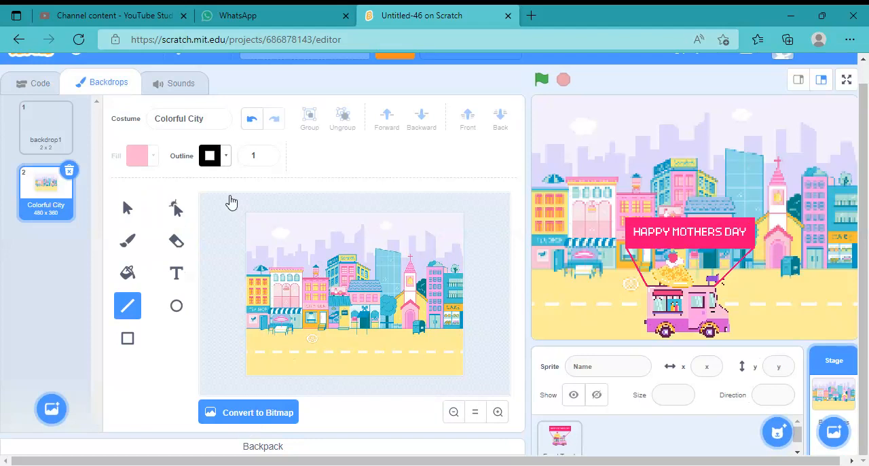
Select the entire city image in the Colorful City backdrop and copy it
key("s")
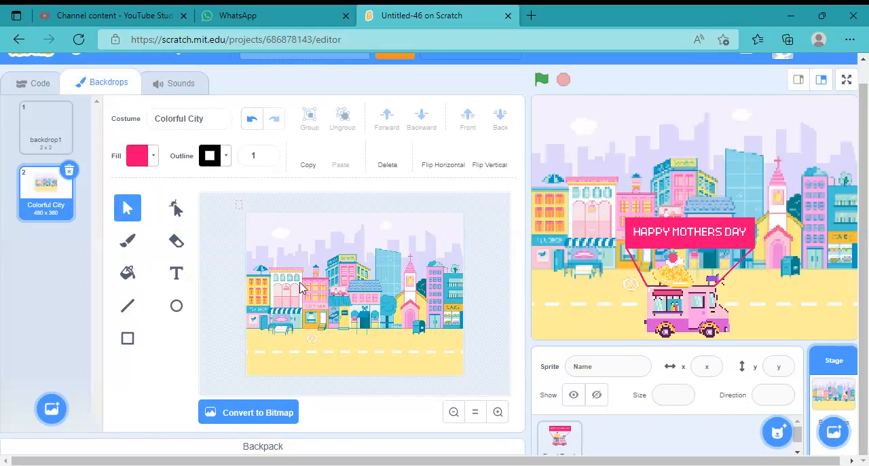
left_click_drag(302, 287, 487, 399)
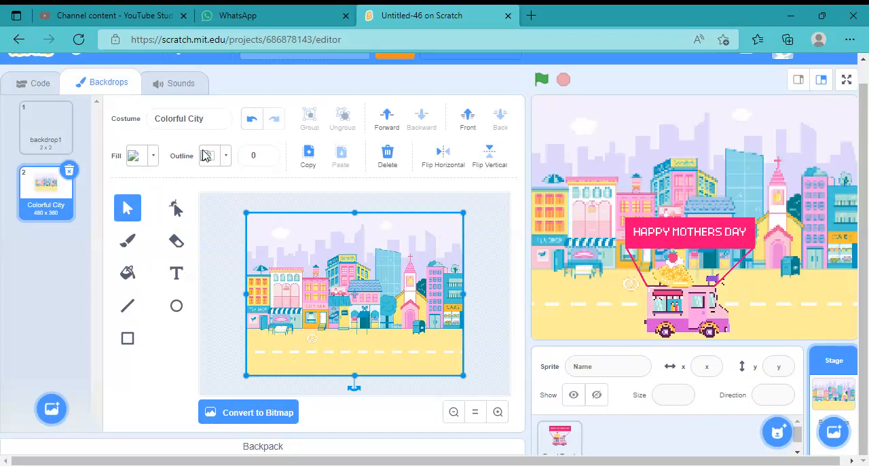
left_click(308, 155)
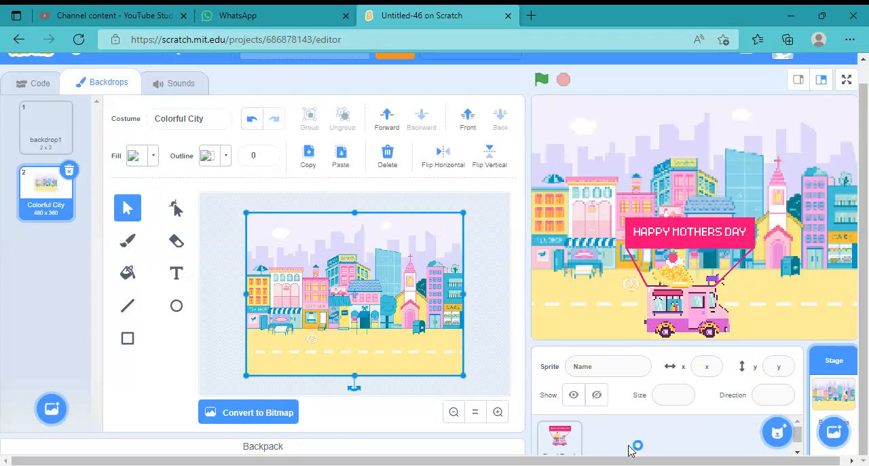
Paint a new sprite with the copied city image pasted in as its costume, and switch the Stage to the blank backdrop1
mouse_move(783, 437)
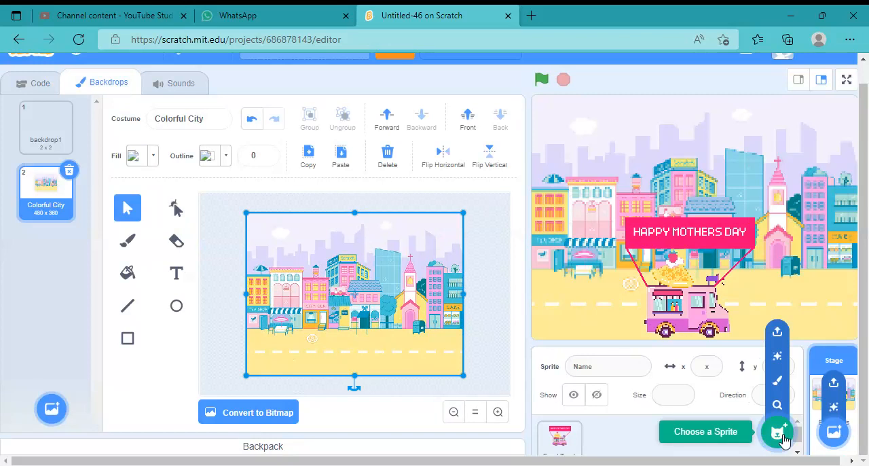
left_click(777, 381)
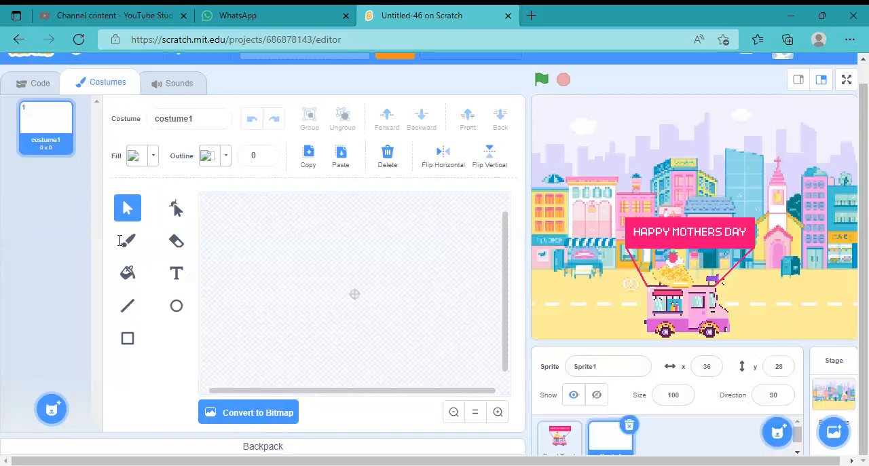
left_click(453, 412)
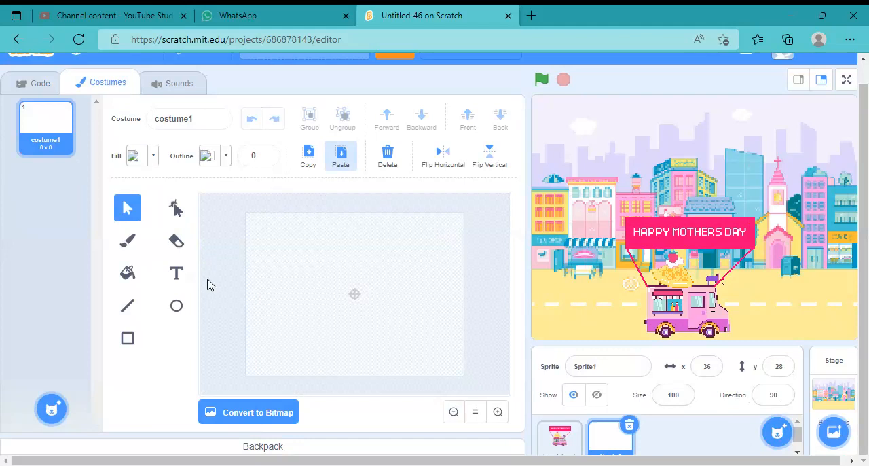
key("ctrl+v")
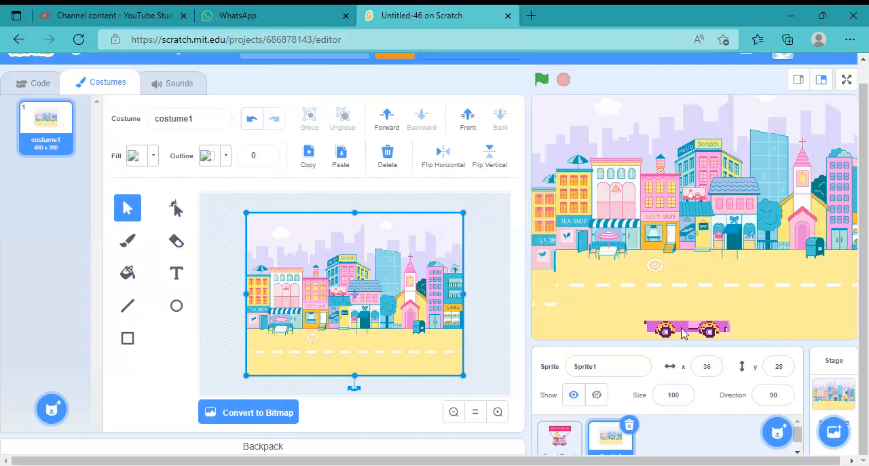
mouse_move(834, 432)
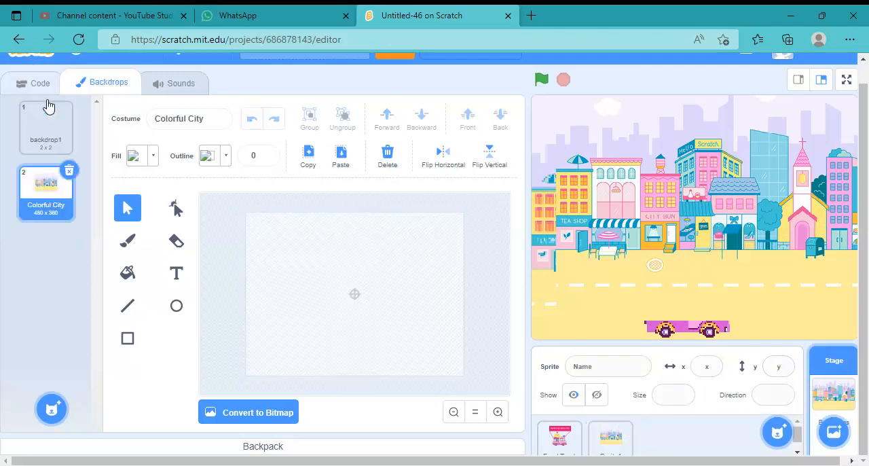
left_click(60, 142)
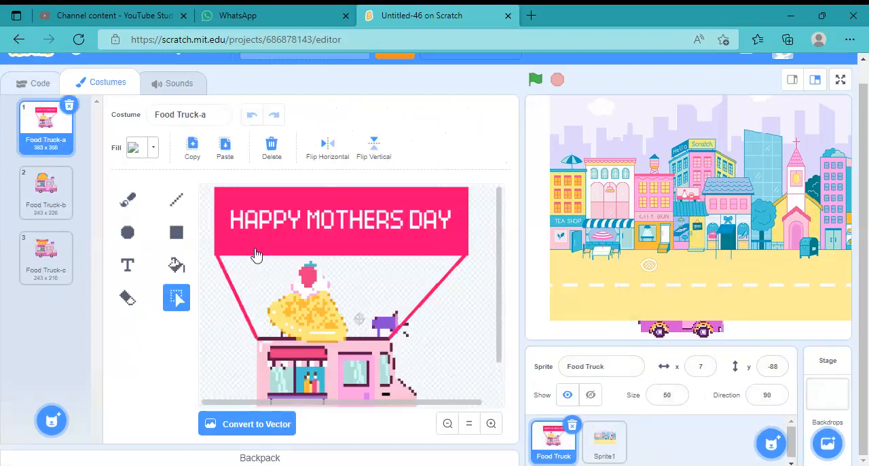
Give the Food Truck sprite a "when green flag clicked" script with a "go to front layer" block, and run that block once
left_click(37, 86)
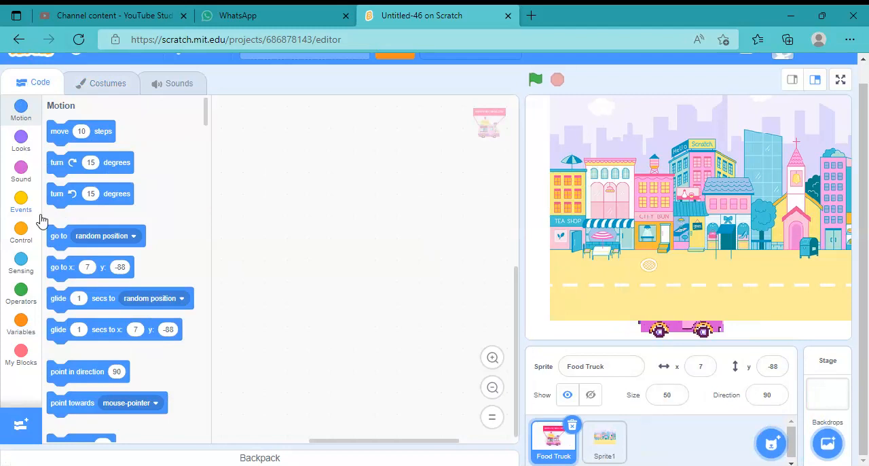
left_click(21, 141)
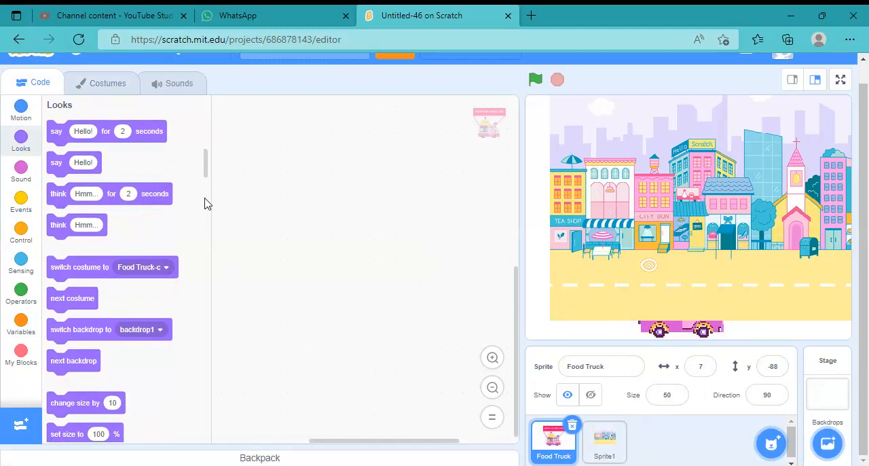
left_click_drag(205, 170, 210, 204)
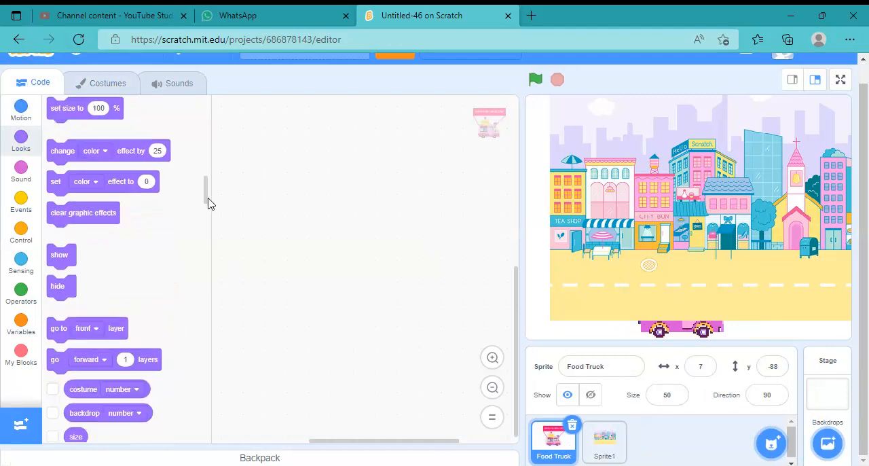
scroll(194, 210, "down", 1)
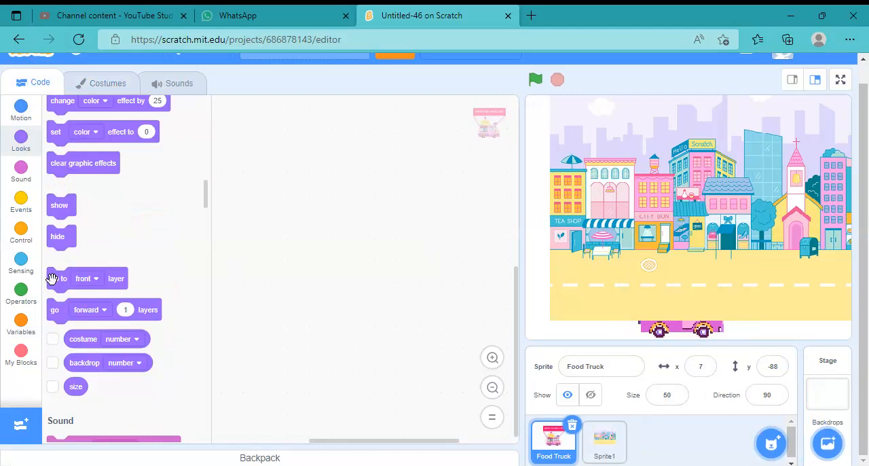
left_click_drag(52, 278, 280, 220)
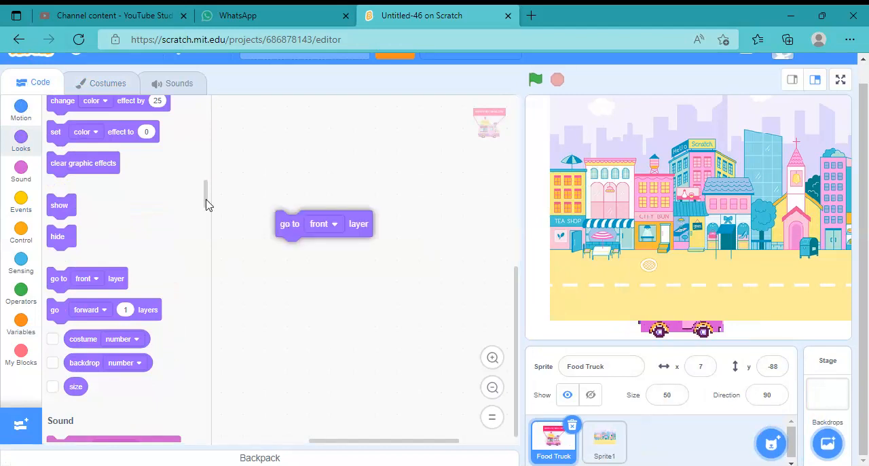
left_click(290, 224)
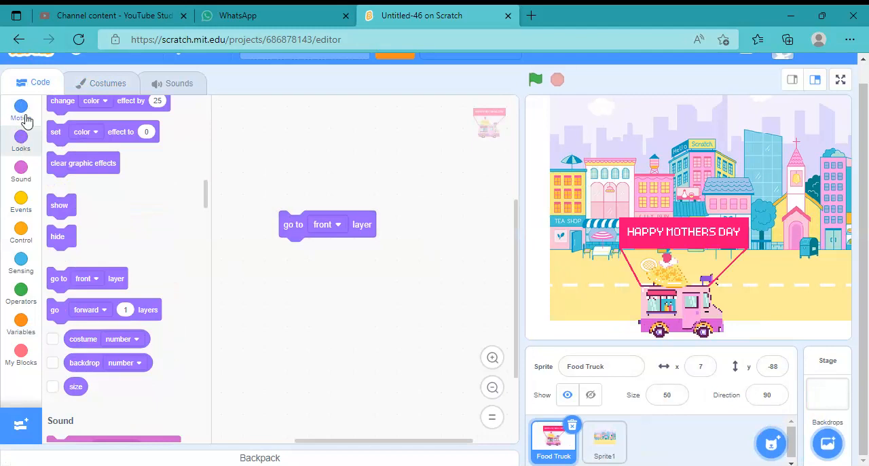
left_click(21, 201)
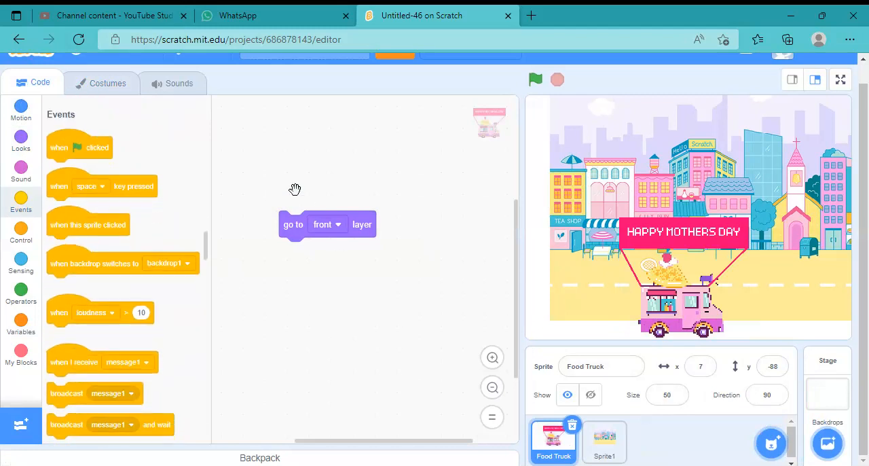
left_click_drag(79, 143, 299, 189)
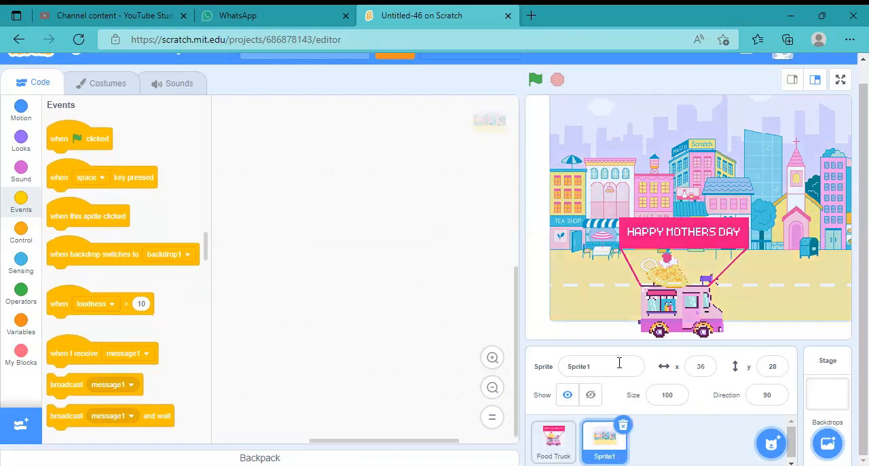
Rename the new city sprite "Background 1" and set its x and y position to 0
left_click_drag(619, 363, 469, 358)
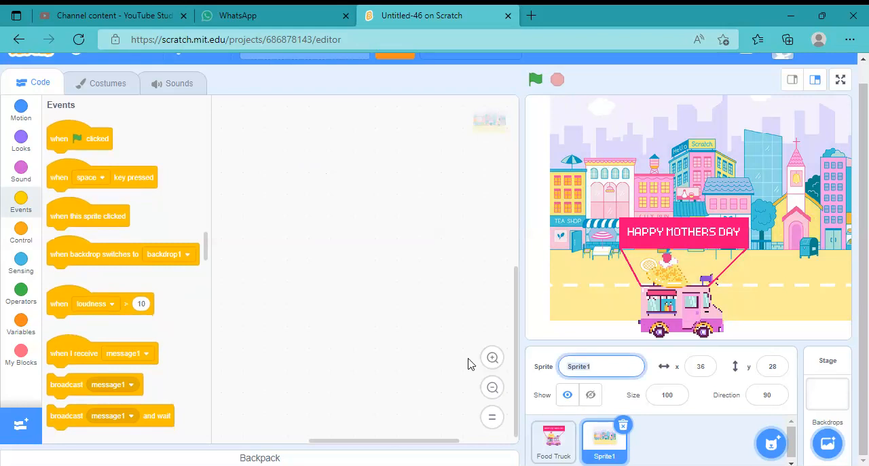
type("Background 1")
key("Tab")
type("0")
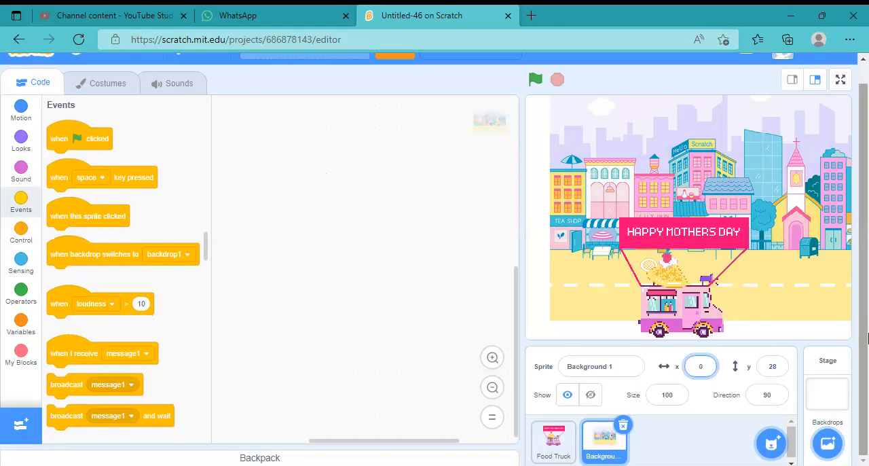
key("Tab")
type("0")
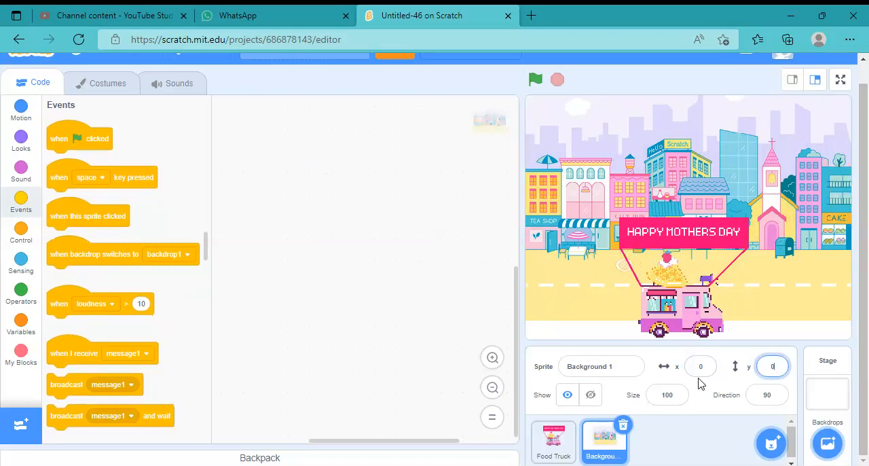
left_click(693, 425)
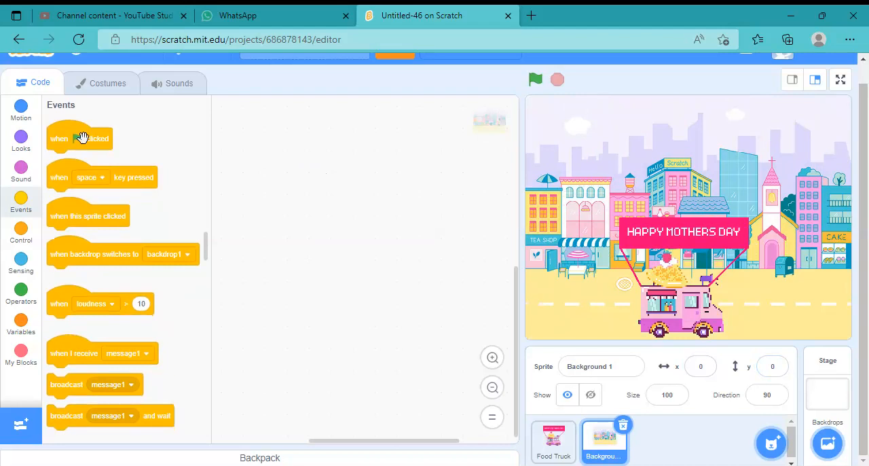
Start a script for Background 1 with "when green flag clicked" followed by a "set effect" block using the pixelate effect
left_click_drag(82, 138, 326, 172)
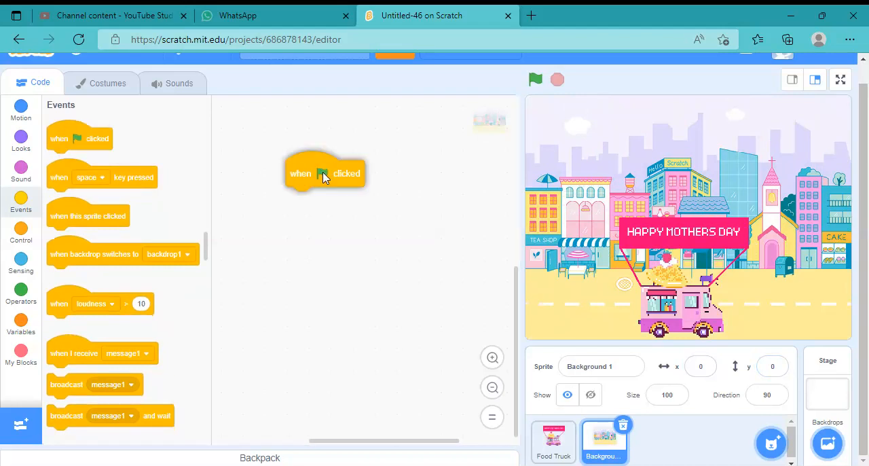
left_click(21, 140)
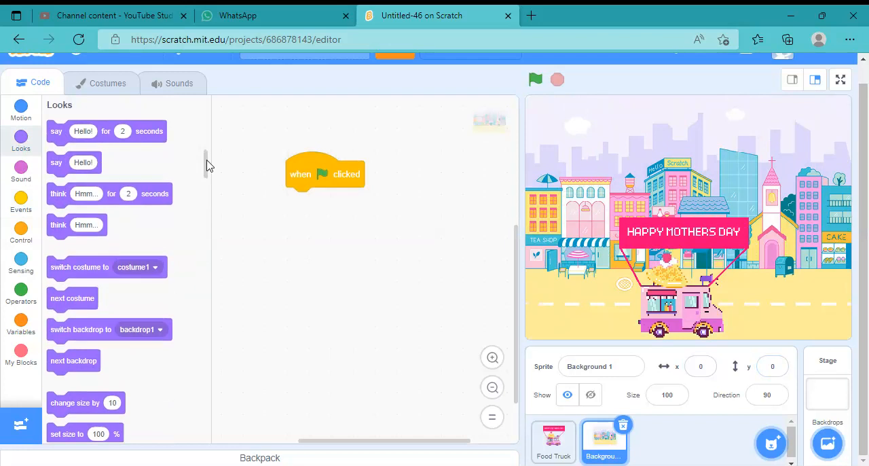
left_click_drag(206, 165, 202, 191)
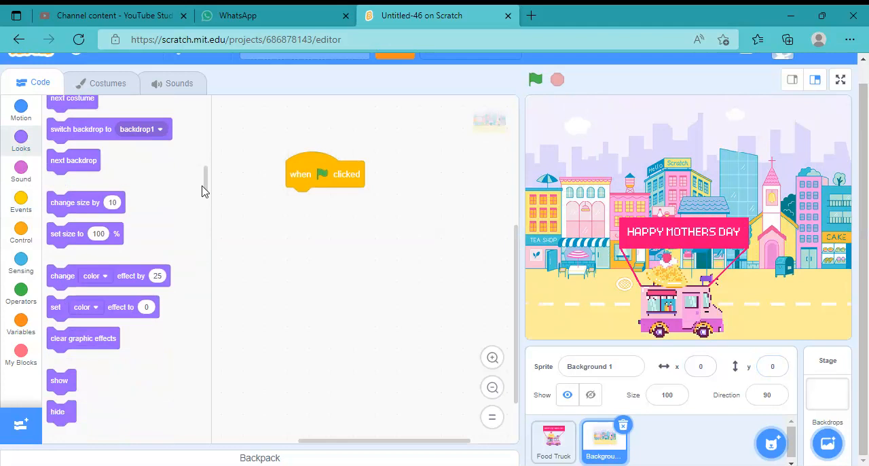
left_click_drag(120, 305, 338, 198)
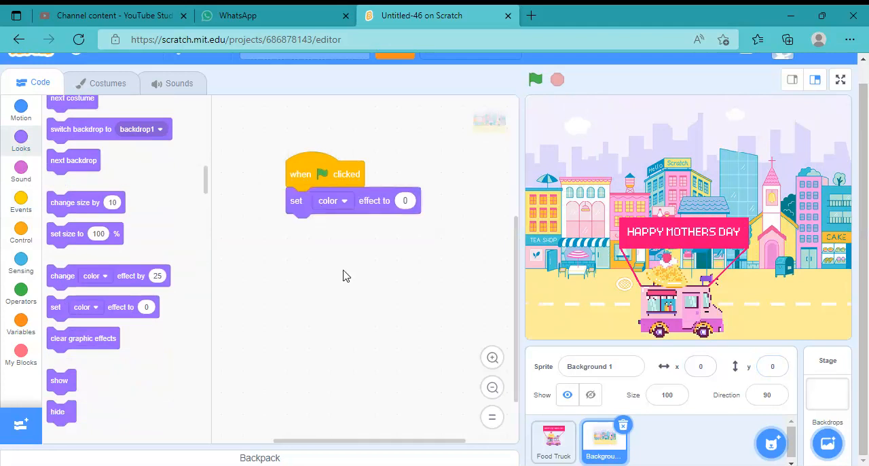
left_click(332, 200)
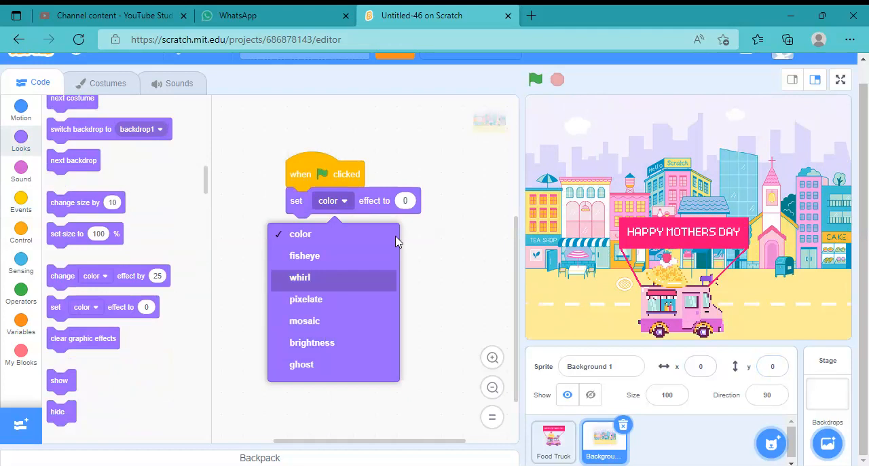
left_click(380, 299)
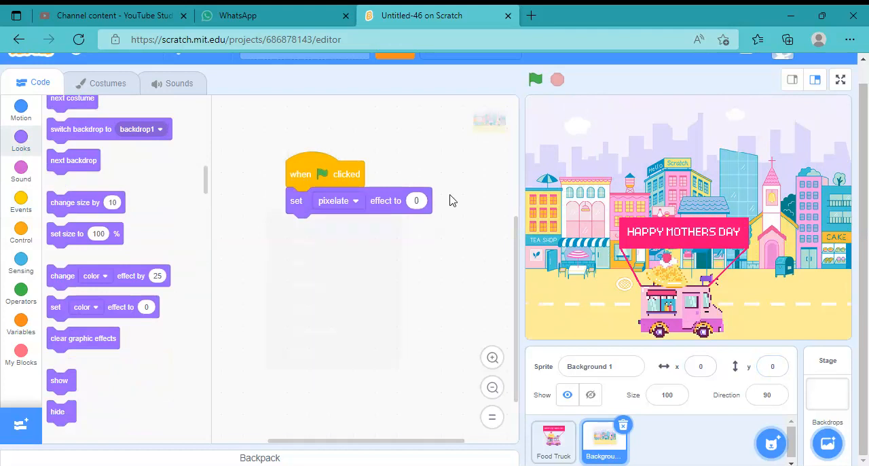
Try the pixelate effect at 25 and at 10, running the script after each change
left_click(416, 200)
type("15")
left_click(385, 196)
left_click(385, 196)
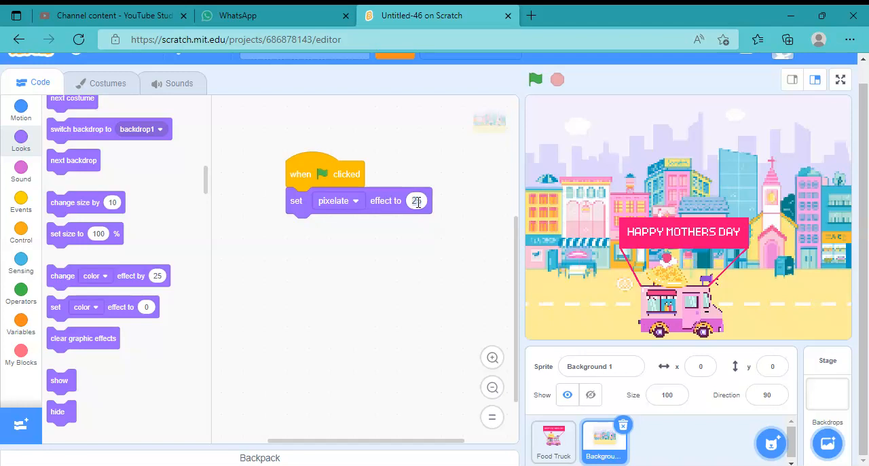
left_click(417, 201)
type("10")
left_click(324, 178)
left_click(324, 178)
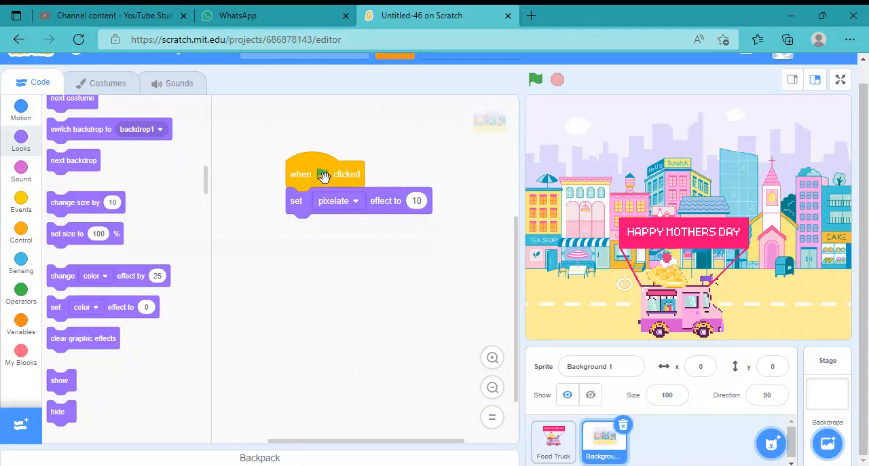
Set the pixelate effect to 25 and run the script
left_click(419, 201)
type("25")
key("Return")
left_click(335, 175)
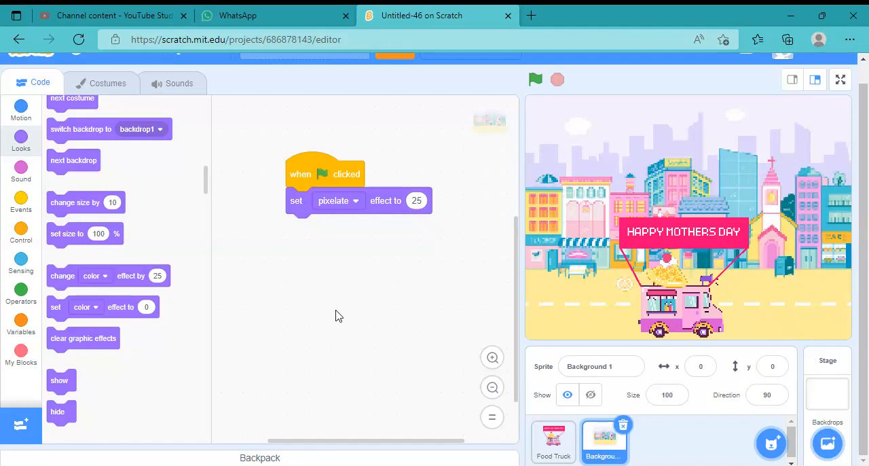
Append a forever loop holding an empty if-then block, and insert "go to x: 0 y: 0" directly below the green flag event
left_click(20, 233)
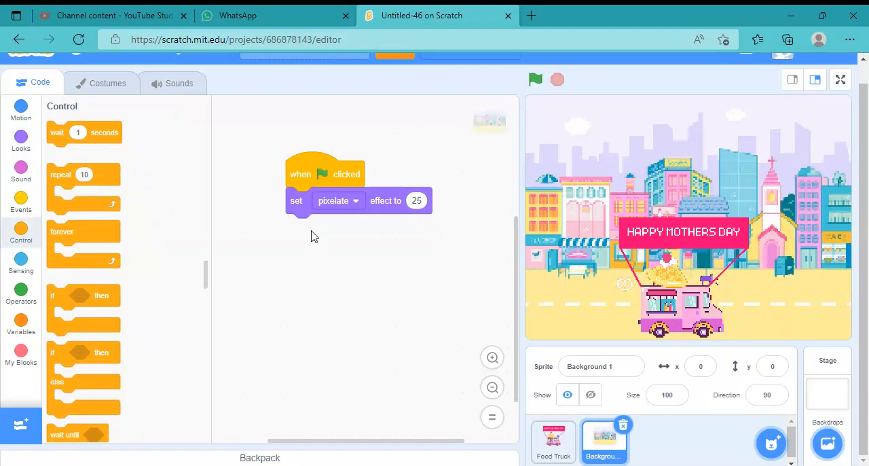
mouse_move(67, 232)
left_mouse_down()
mouse_move(184, 253)
mouse_move(310, 230)
left_mouse_up()
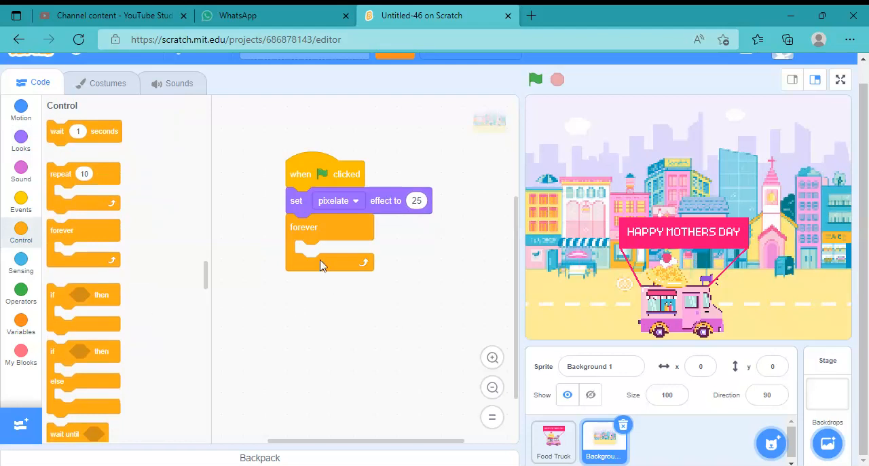
left_click_drag(95, 297, 318, 258)
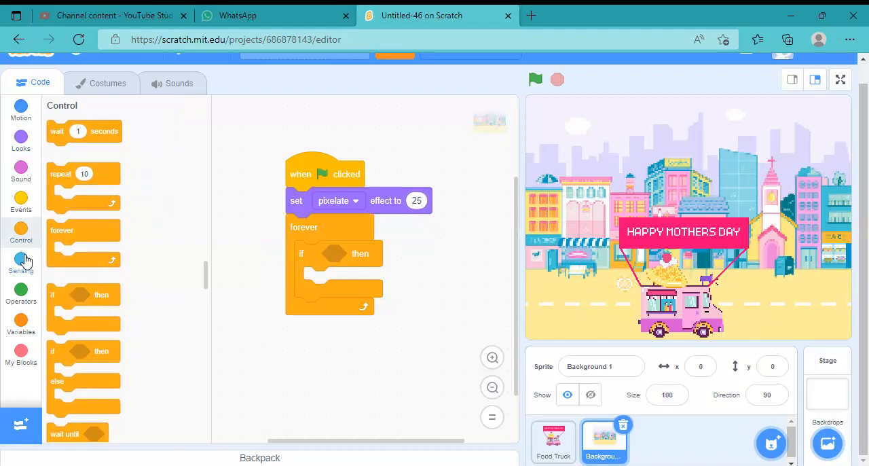
left_click(26, 117)
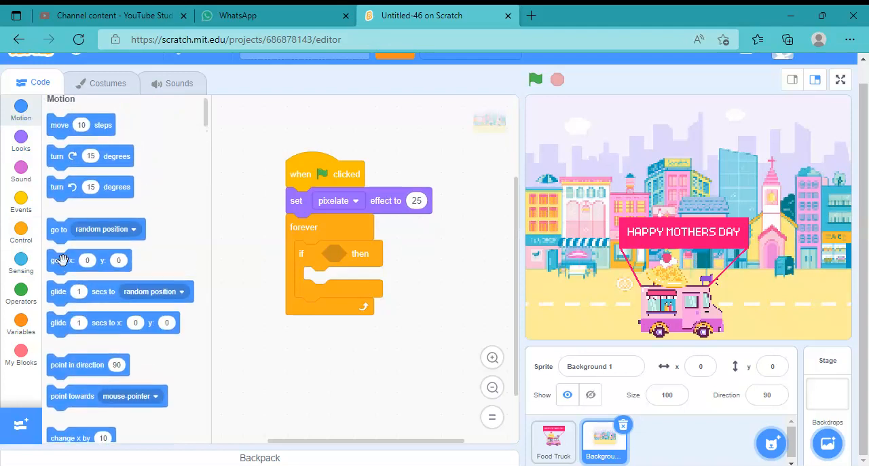
left_click_drag(61, 260, 301, 199)
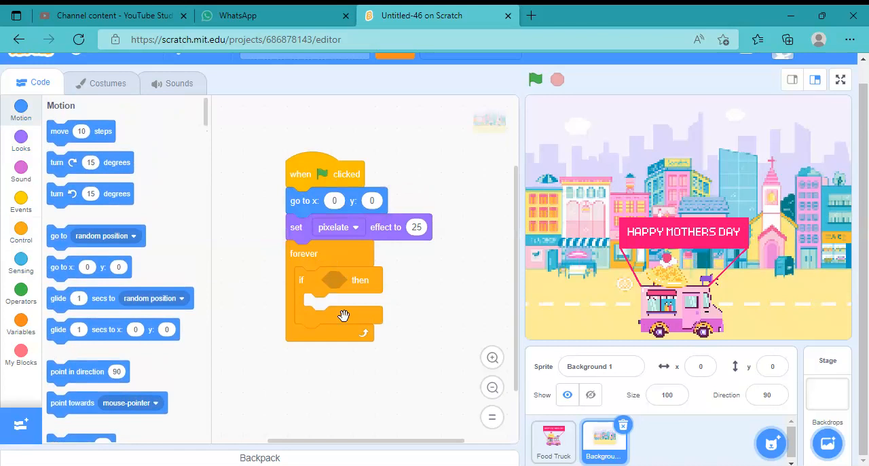
Insert a "change x by -5" block at the start of the forever loop, above the if-then block
scroll(206, 120, "down", 5)
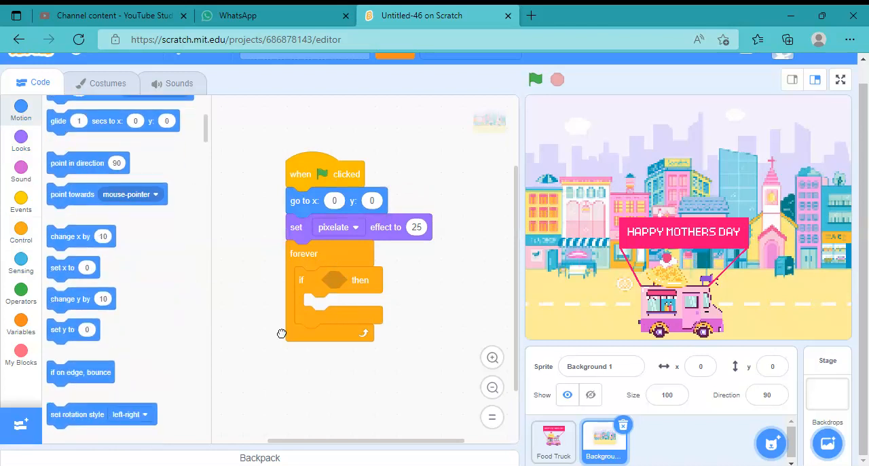
left_click_drag(282, 333, 346, 279)
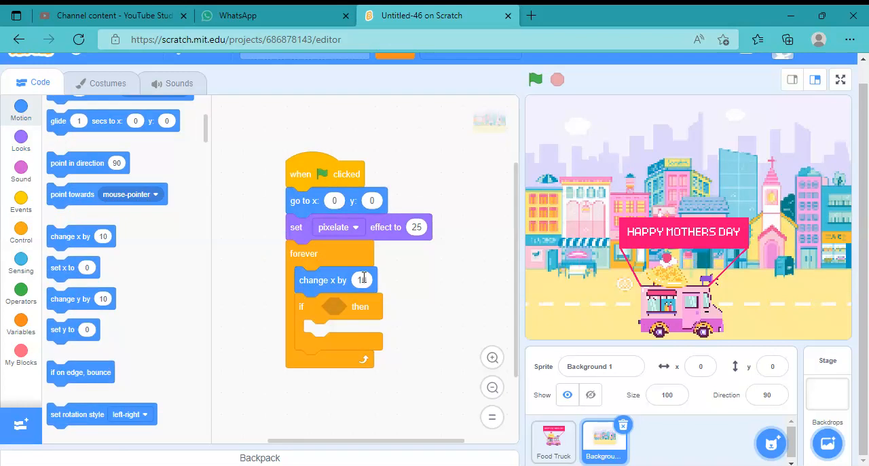
left_click(362, 280)
type("-5")
left_click(436, 327)
Put a less-than comparison in the if-then condition and set its right-hand value to -460
left_click(22, 309)
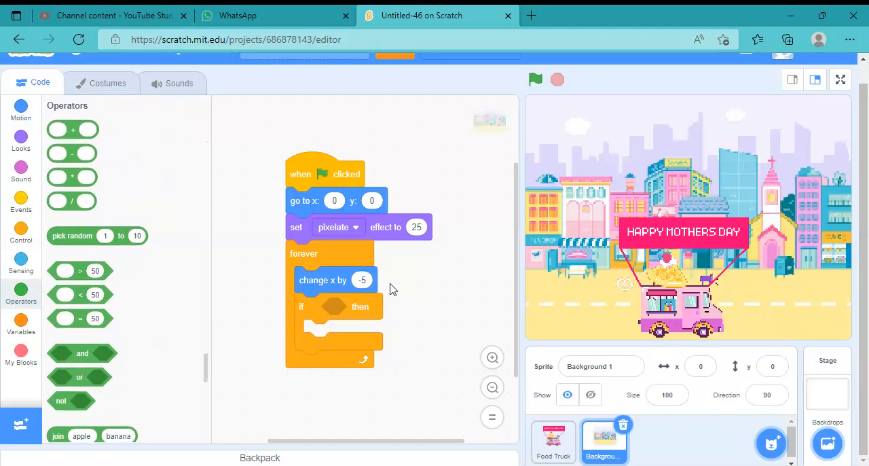
left_click_drag(72, 289, 354, 304)
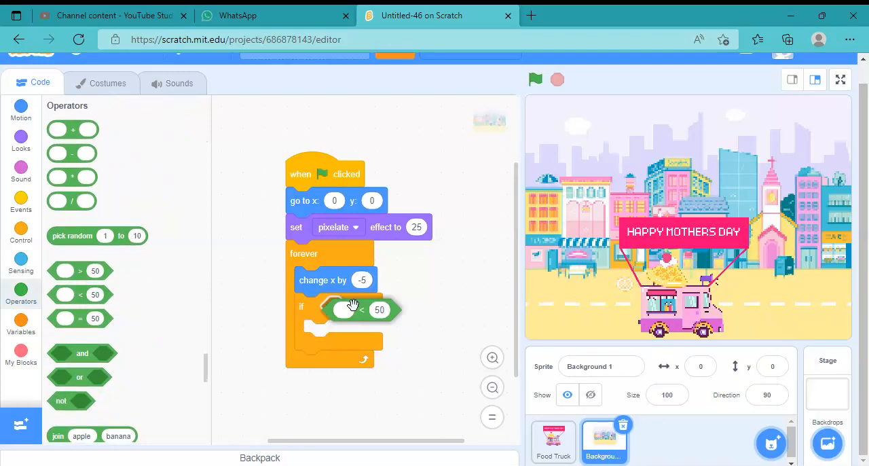
left_click_drag(353, 304, 354, 306)
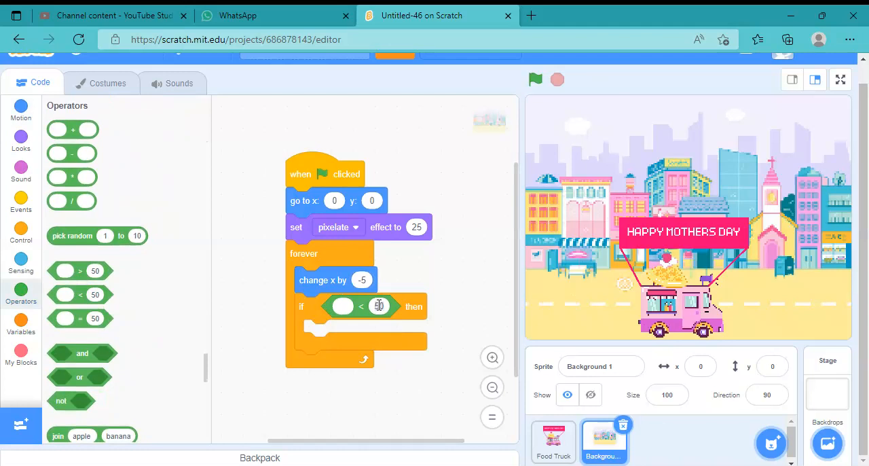
left_click(379, 305)
type("-460")
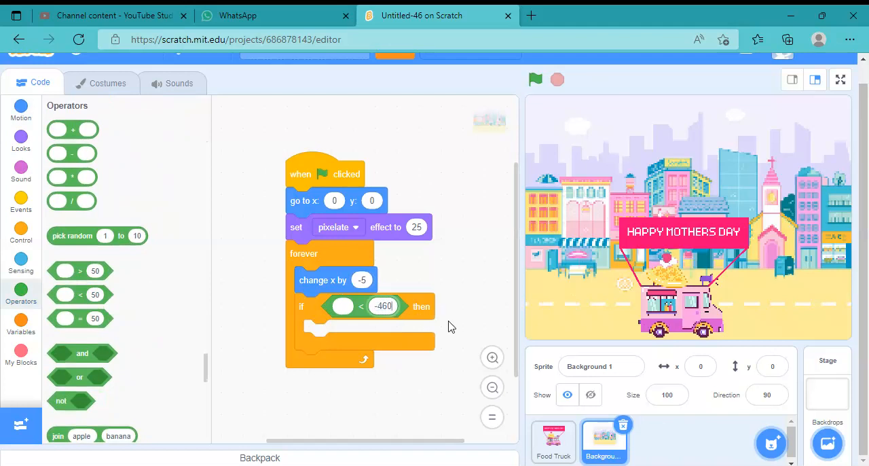
left_click(448, 321)
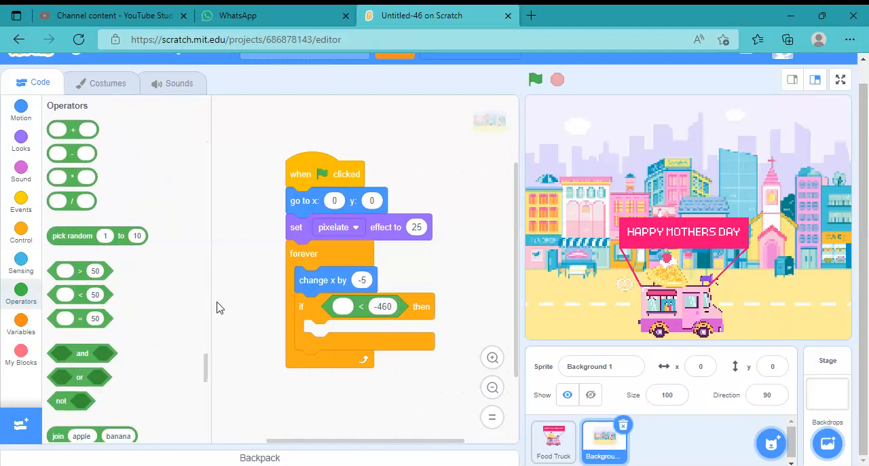
Place the "x position" reporter in the empty left-hand side of the less-than comparison
left_click(21, 111)
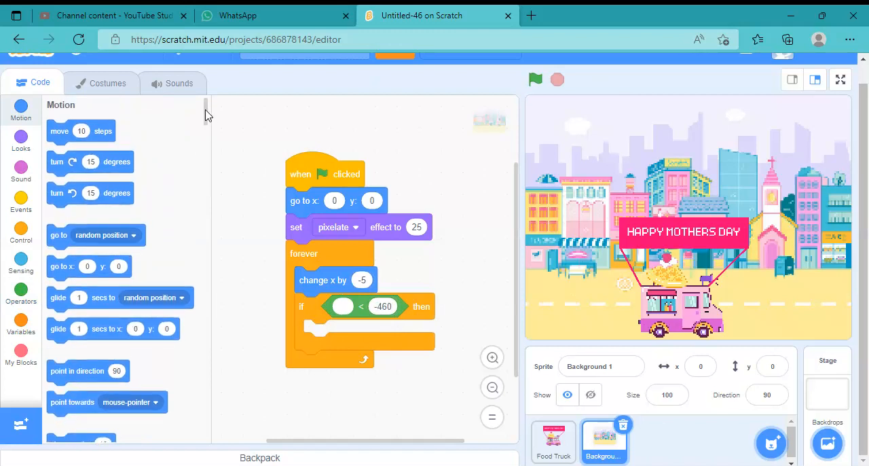
left_click_drag(206, 117, 207, 137)
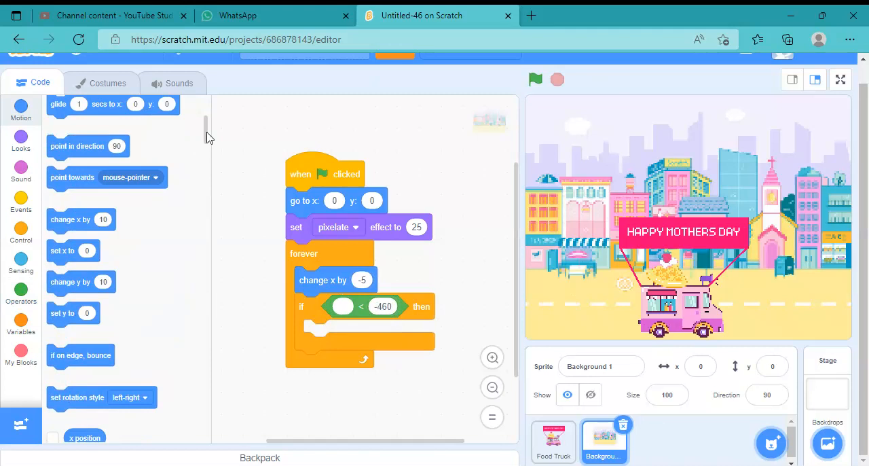
scroll(207, 135, "down", 4)
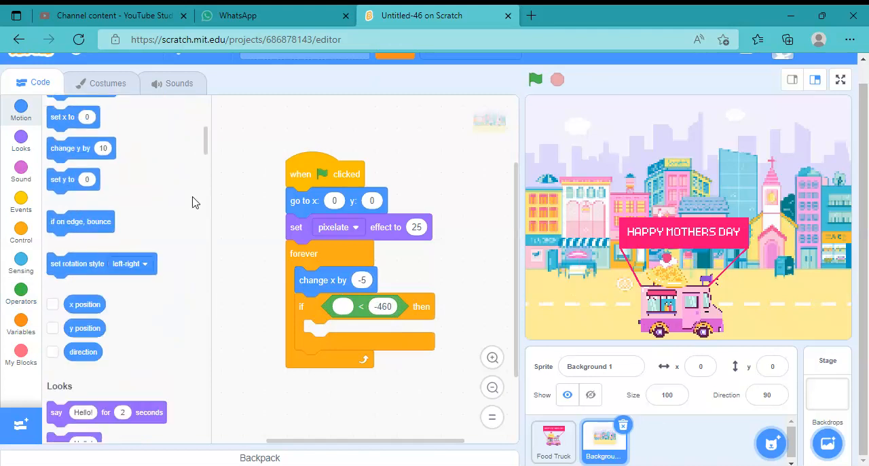
left_click_drag(86, 304, 351, 309)
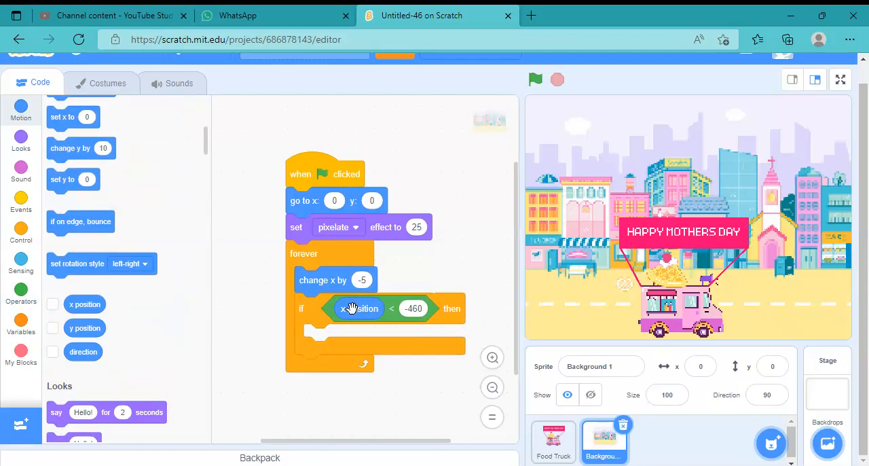
Add a "go to x: 465 y: 0" block inside the if-then block
scroll(108, 294, "up", 5)
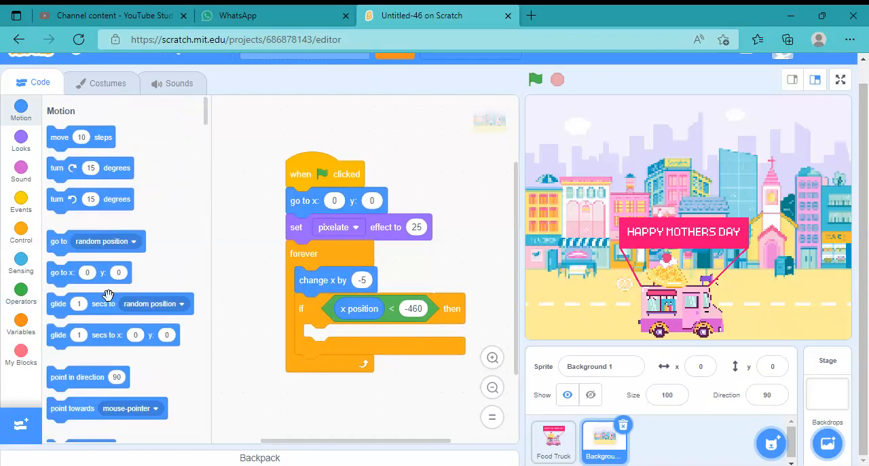
left_click_drag(70, 272, 328, 336)
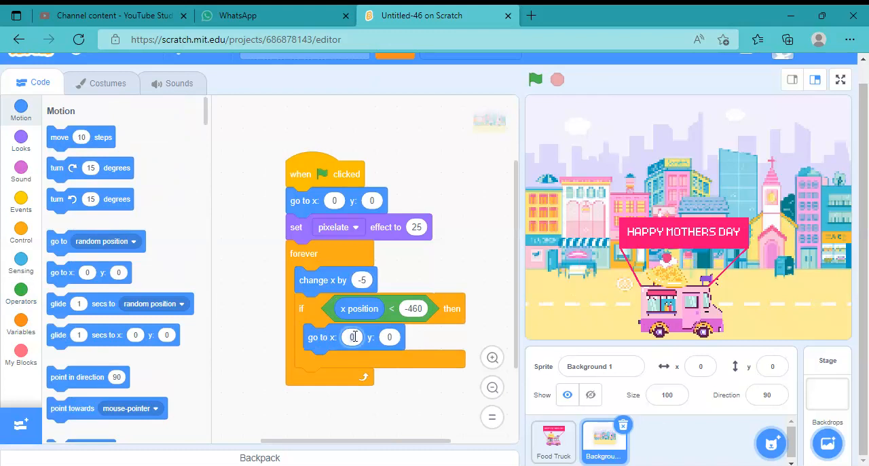
type("465")
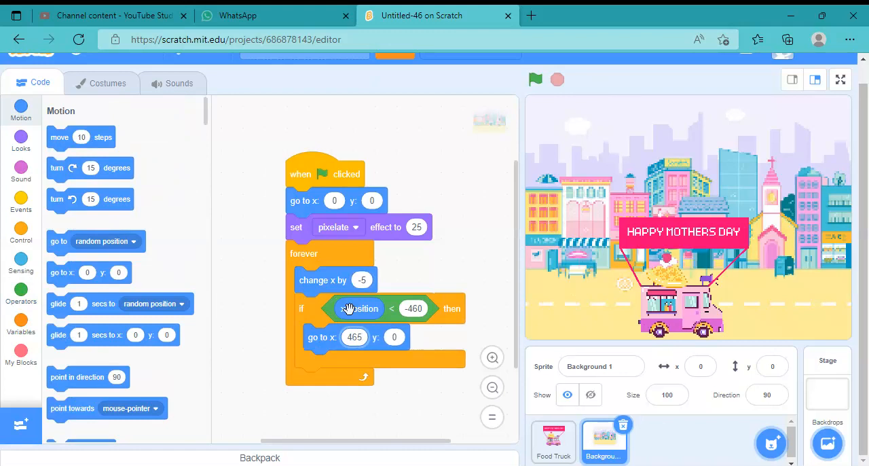
left_click(395, 337)
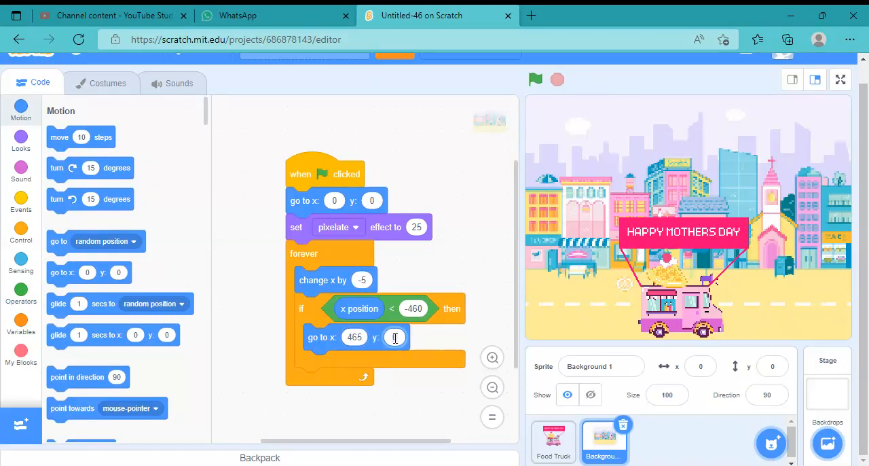
left_click(443, 352)
Duplicate the Background 1 sprite together with its script
right_click(608, 444)
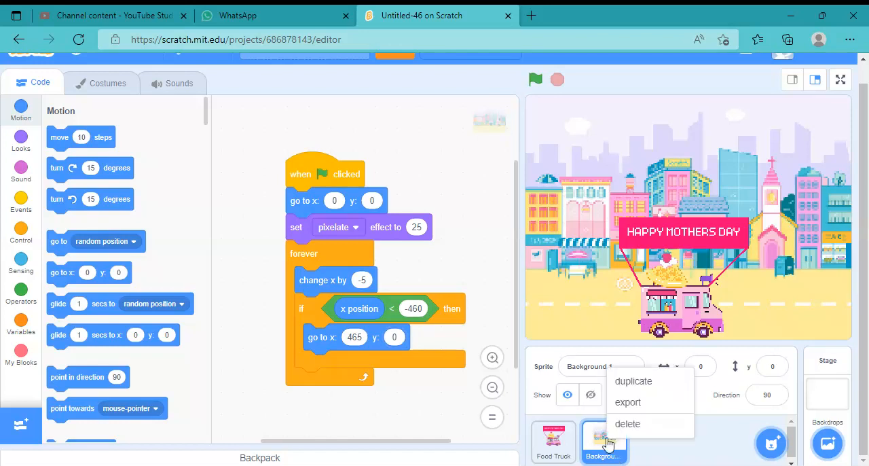
left_click(626, 381)
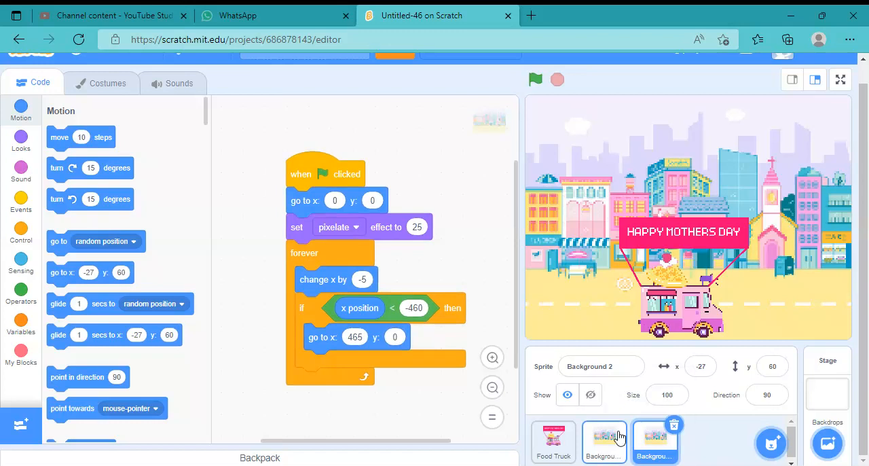
right_click(620, 435)
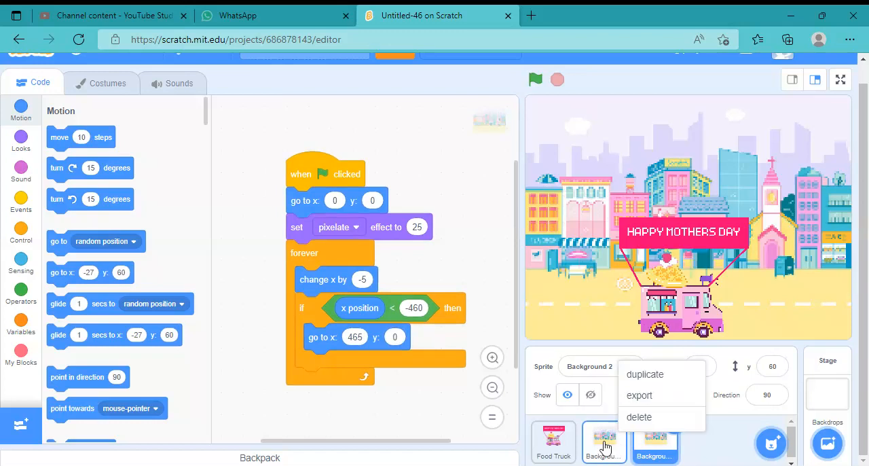
left_click(706, 448)
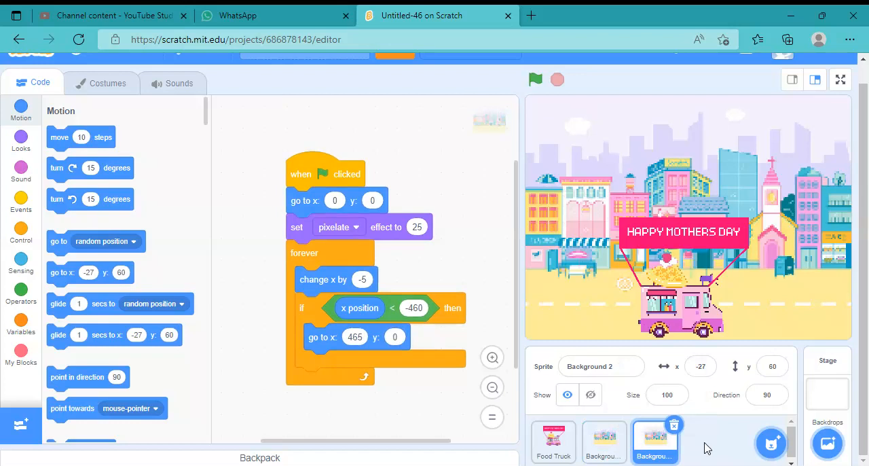
Run the project to check how the two backgrounds scroll, stop it, and pull the top background aside on the stage
left_click(534, 79)
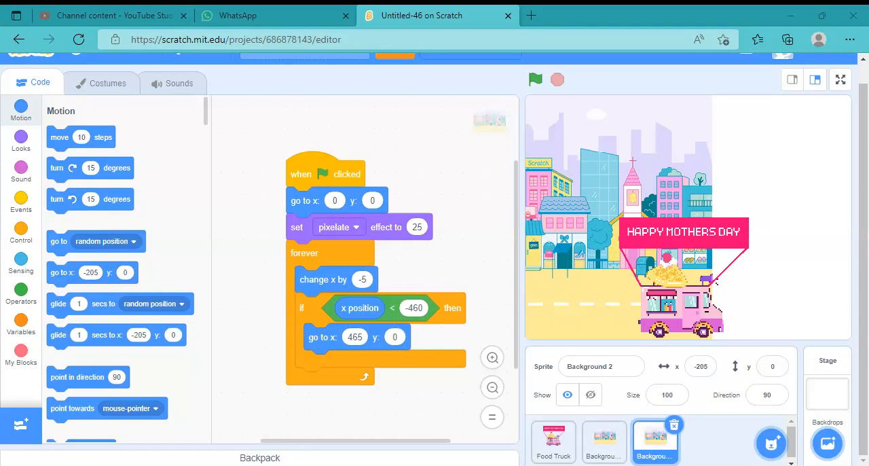
left_click(535, 80)
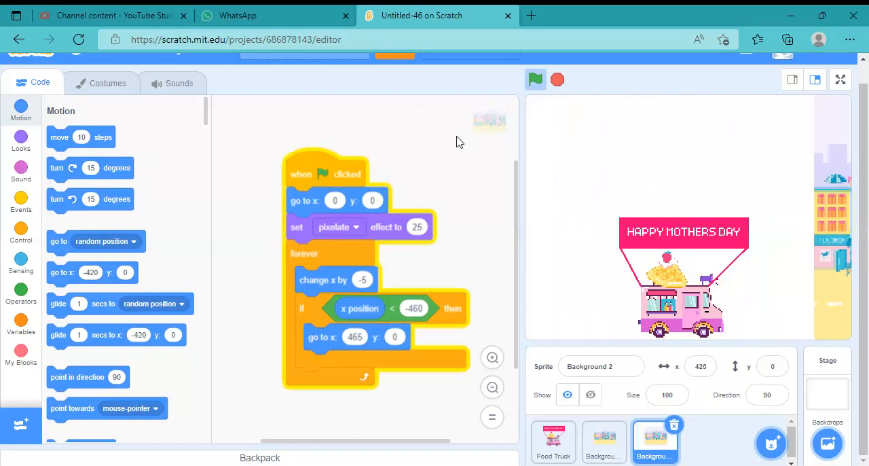
left_click(555, 87)
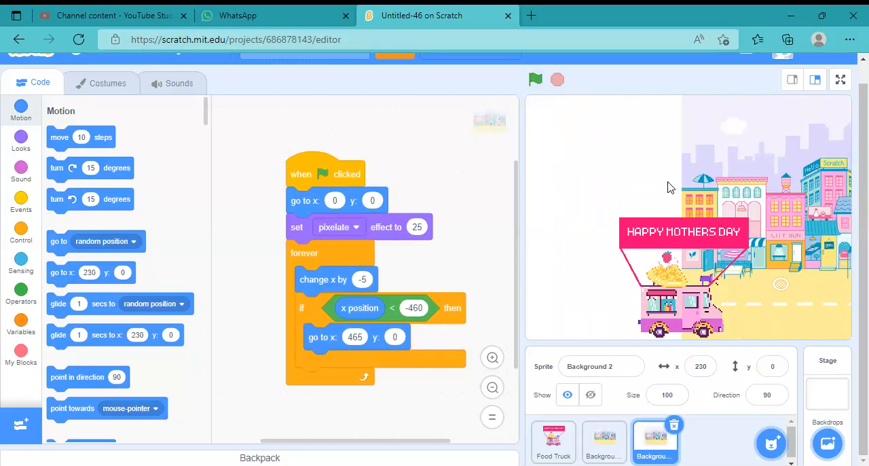
left_click_drag(723, 192, 652, 219)
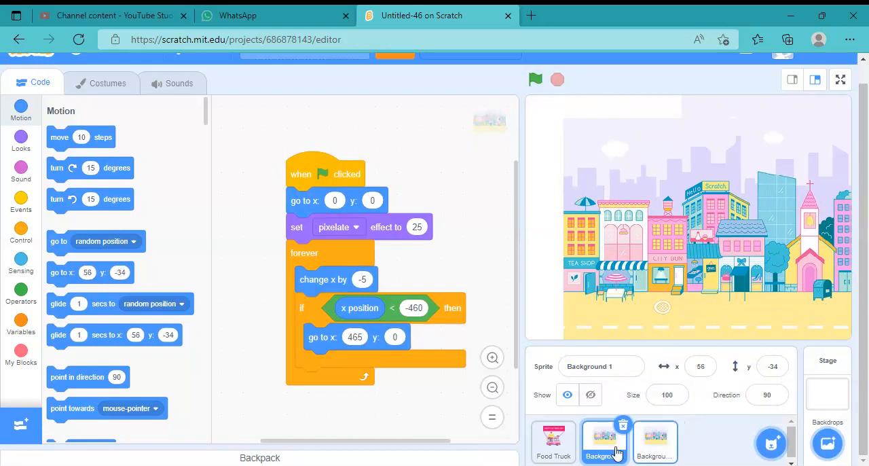
Set the starting x position in Background 2's script to 465 and run the project
left_click(650, 447)
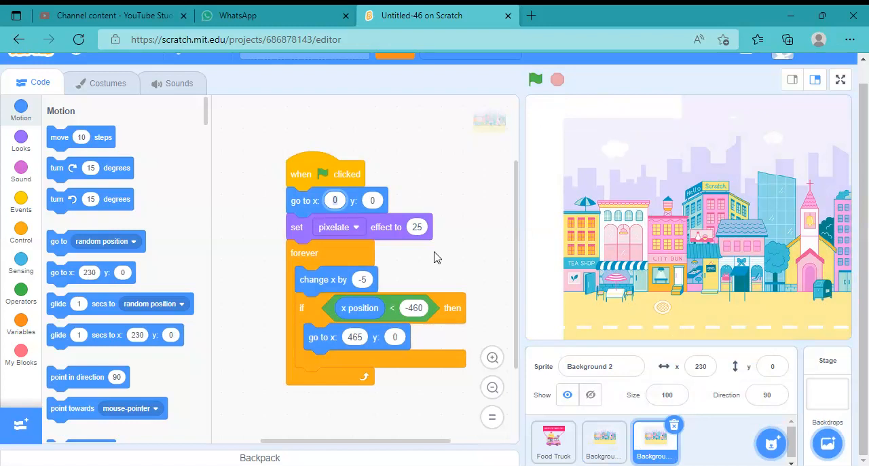
type("465")
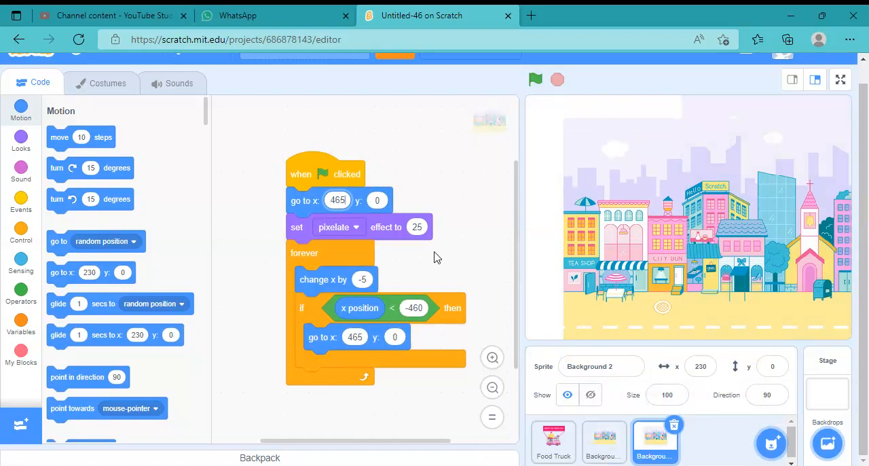
key("Return")
left_click(535, 79)
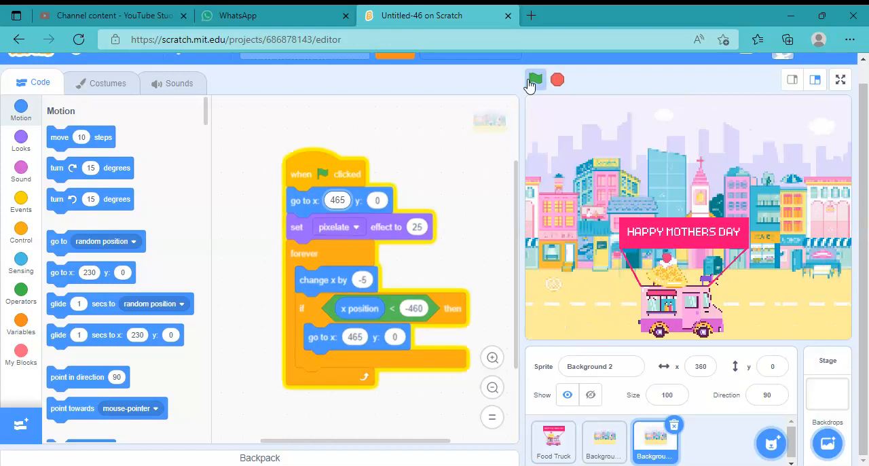